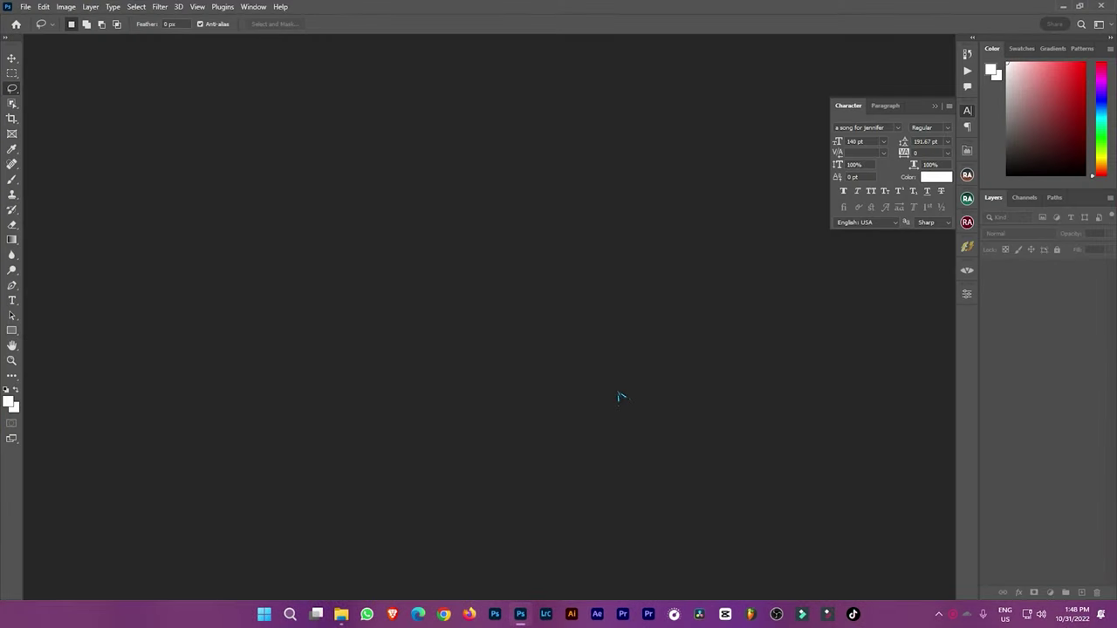
Drag the first bridal JPEG from PHOTOGRAPHY > Tusi moni onto the empty Photoshop workspace.
left_click(341, 614)
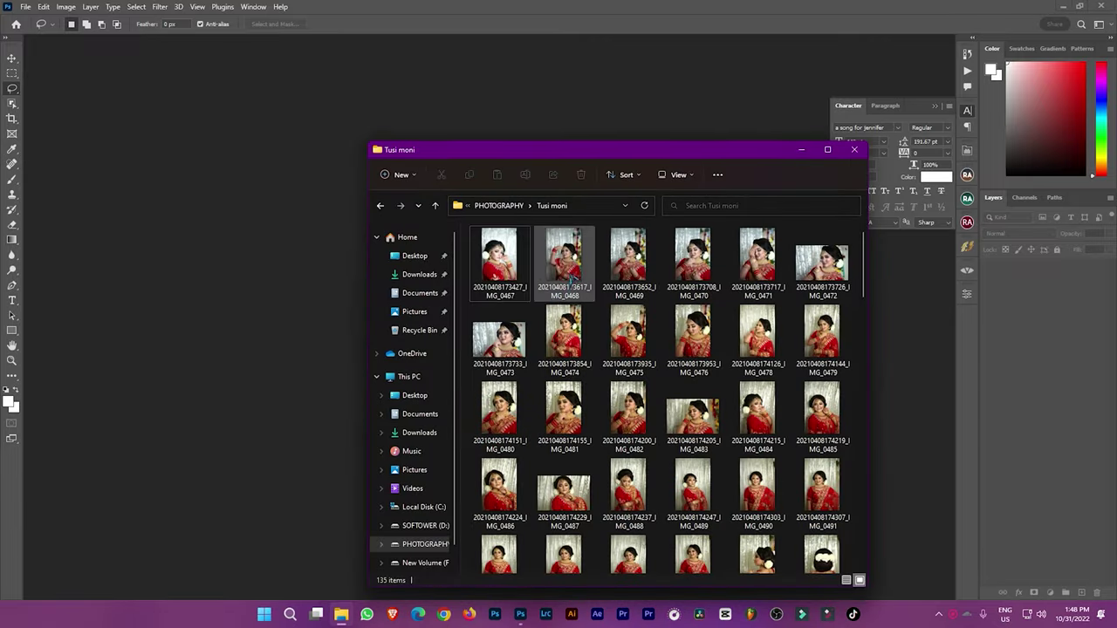
left_click(522, 266)
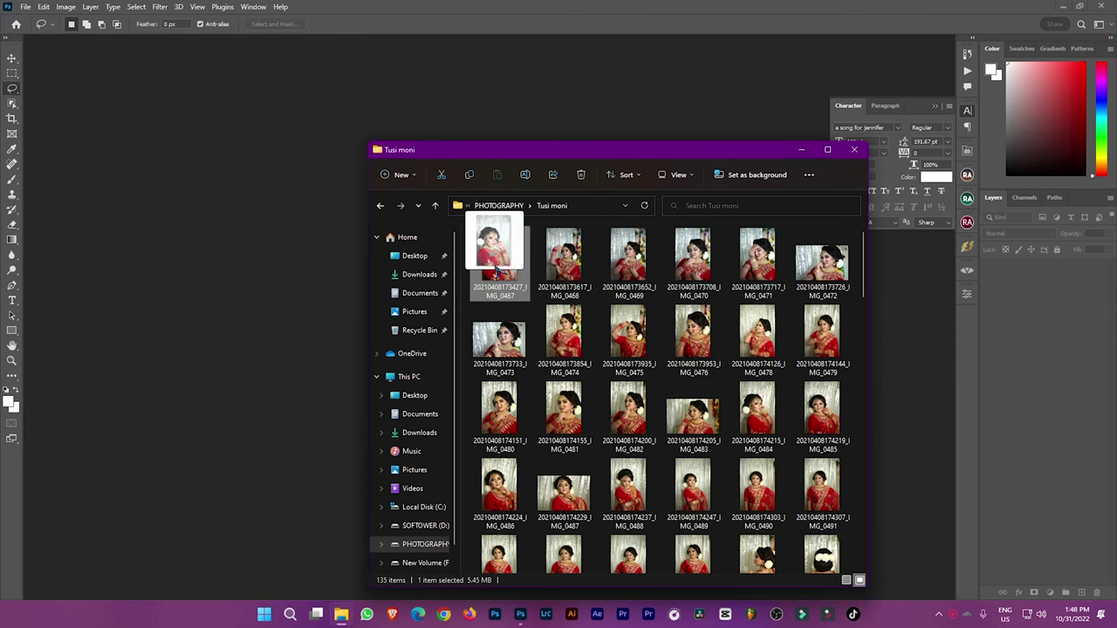
left_click_drag(509, 255, 183, 258)
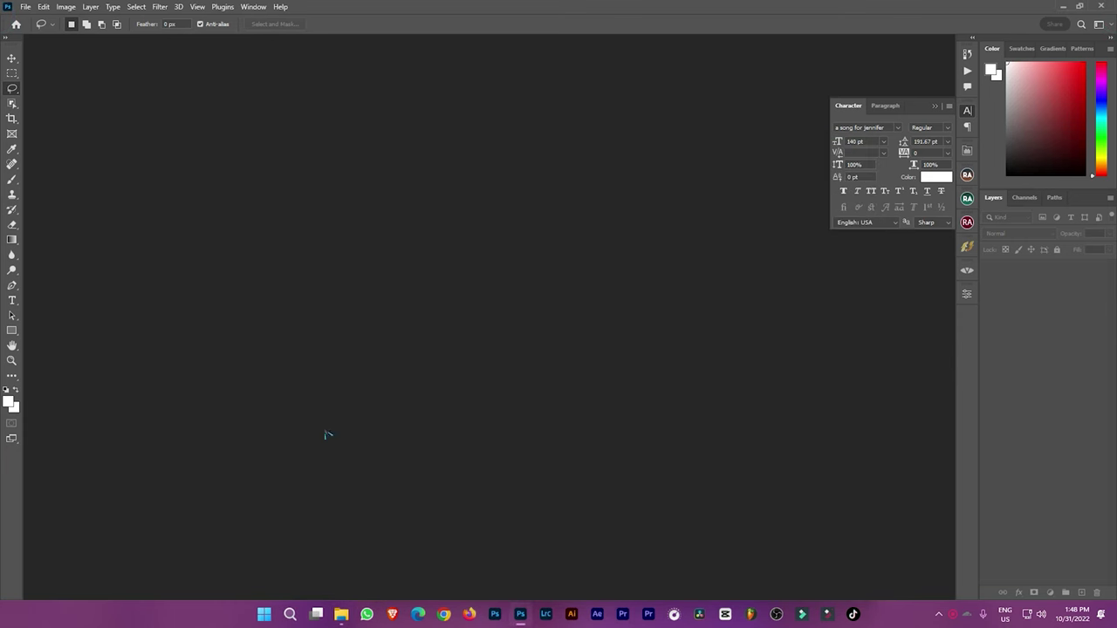
Duplicate the photo layer, crop to 2508 x 3660 px around head and shoulders, then duplicate again.
left_click_drag(1030, 271, 1082, 593)
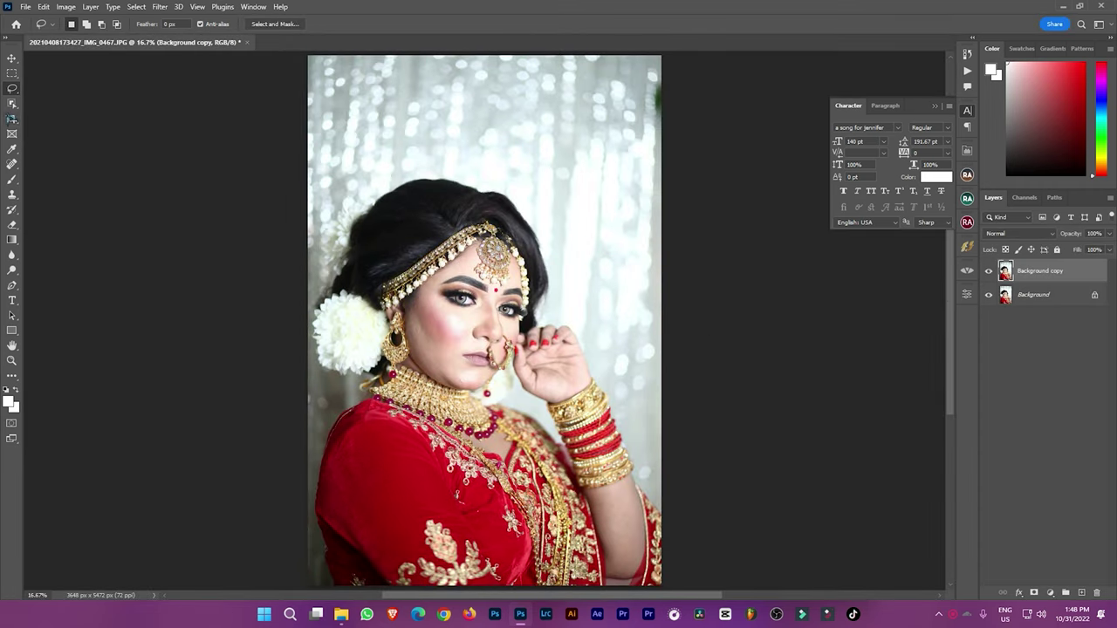
key("c")
left_click_drag(661, 494, 666, 506)
left_click_drag(336, 139, 349, 137)
left_click_drag(653, 511, 611, 503)
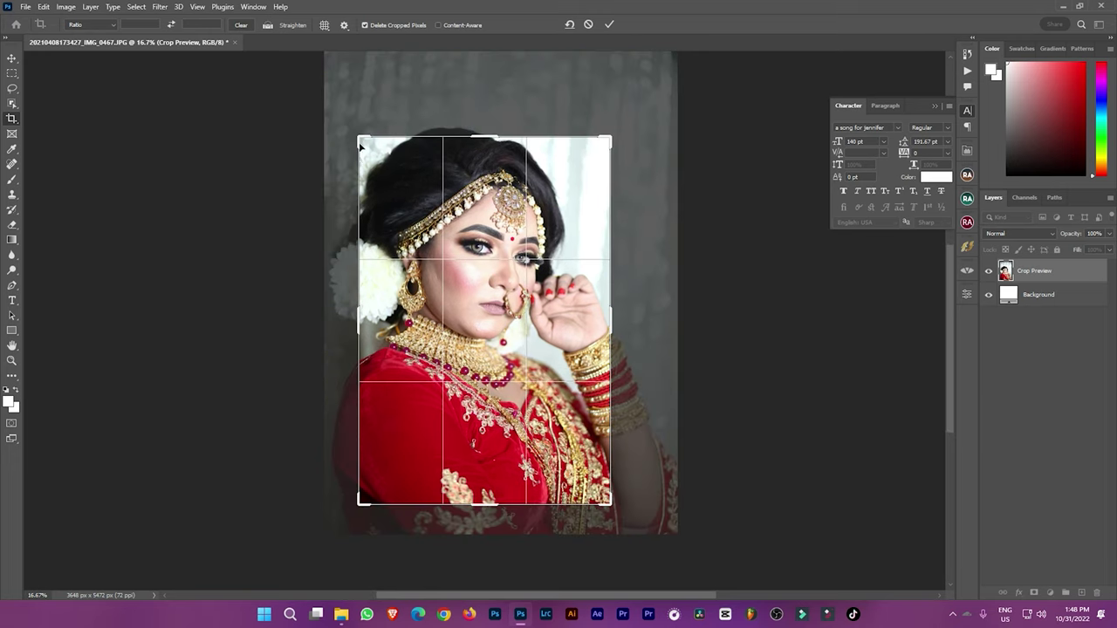
key("Return")
key("ctrl+j")
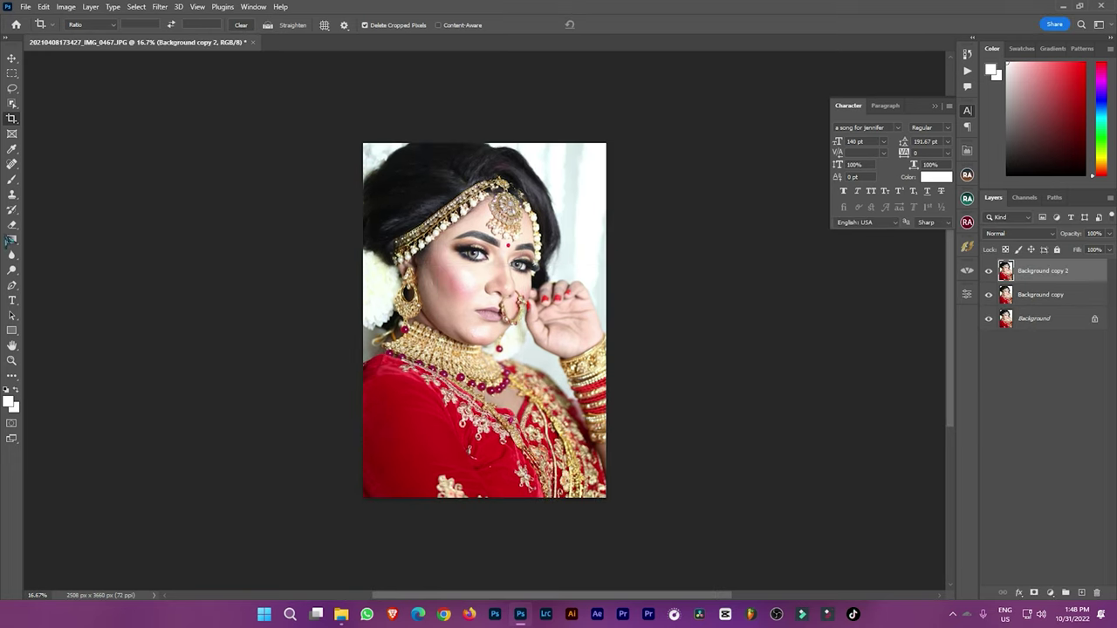
In Liquify, push the top-right and right hair edges outward with Forward Warp.
left_click(160, 7)
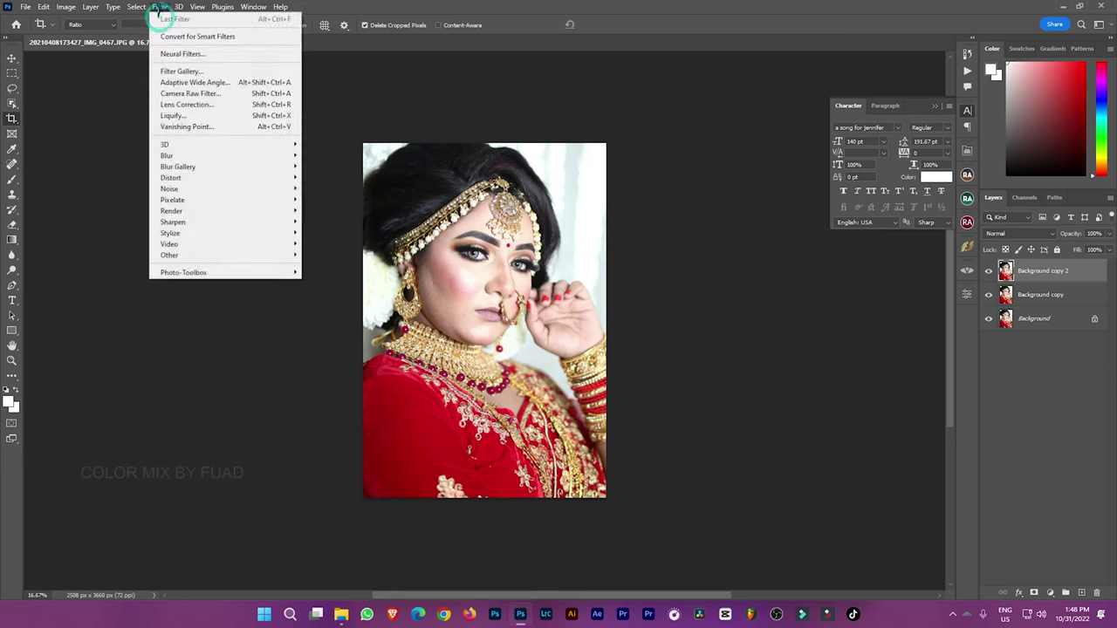
left_click(174, 115)
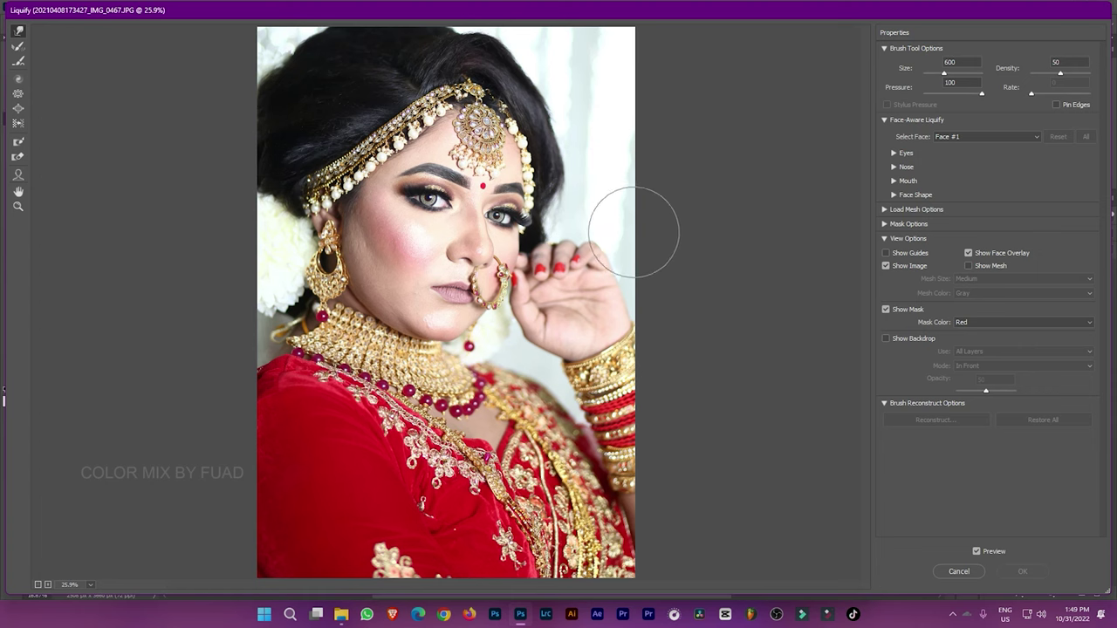
mouse_move(528, 55)
left_mouse_down()
mouse_move(533, 64)
mouse_move(518, 50)
left_mouse_up()
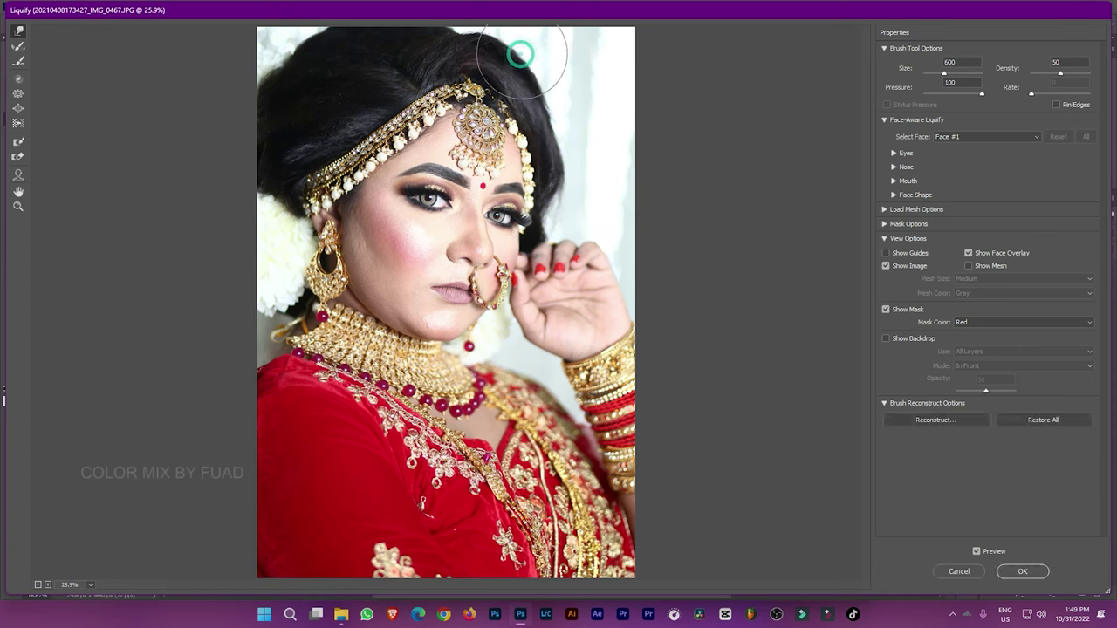
mouse_move(568, 113)
left_mouse_down()
mouse_move(554, 128)
mouse_move(574, 120)
left_mouse_up()
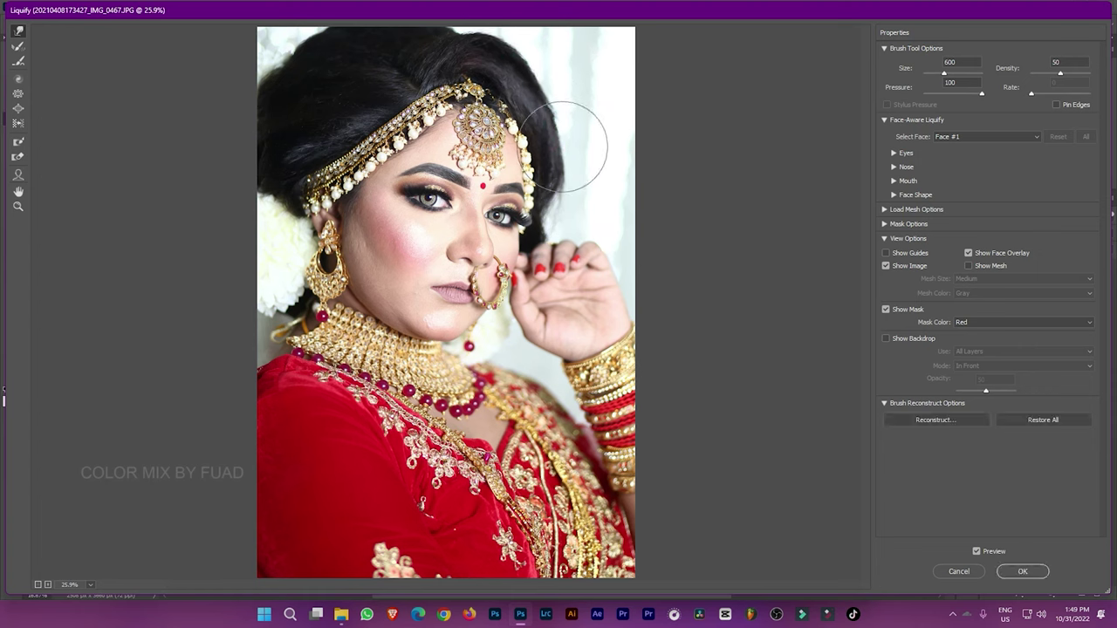
left_click_drag(579, 199, 560, 223)
Shrink the warp brush to 400, refine the hair beside the eye, and resize the brush to 500.
key("bracketleft")
key("bracketleft")
left_click_drag(542, 214, 567, 223)
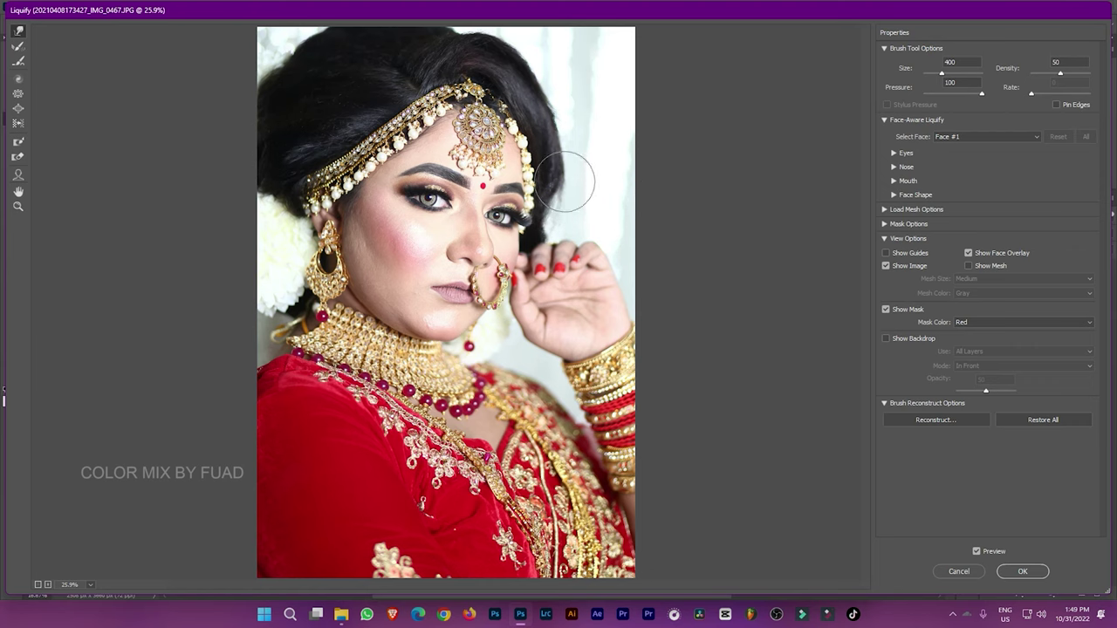
left_click_drag(563, 201, 565, 183)
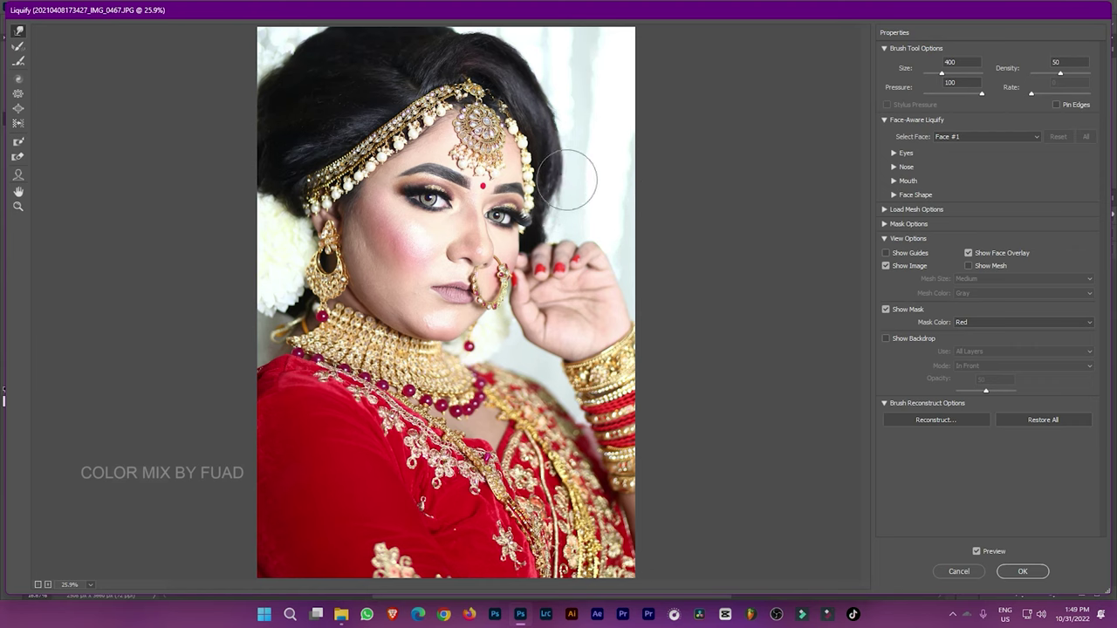
key("bracketleft")
key("bracketleft")
key("bracketright")
key("bracketright")
key("bracketright")
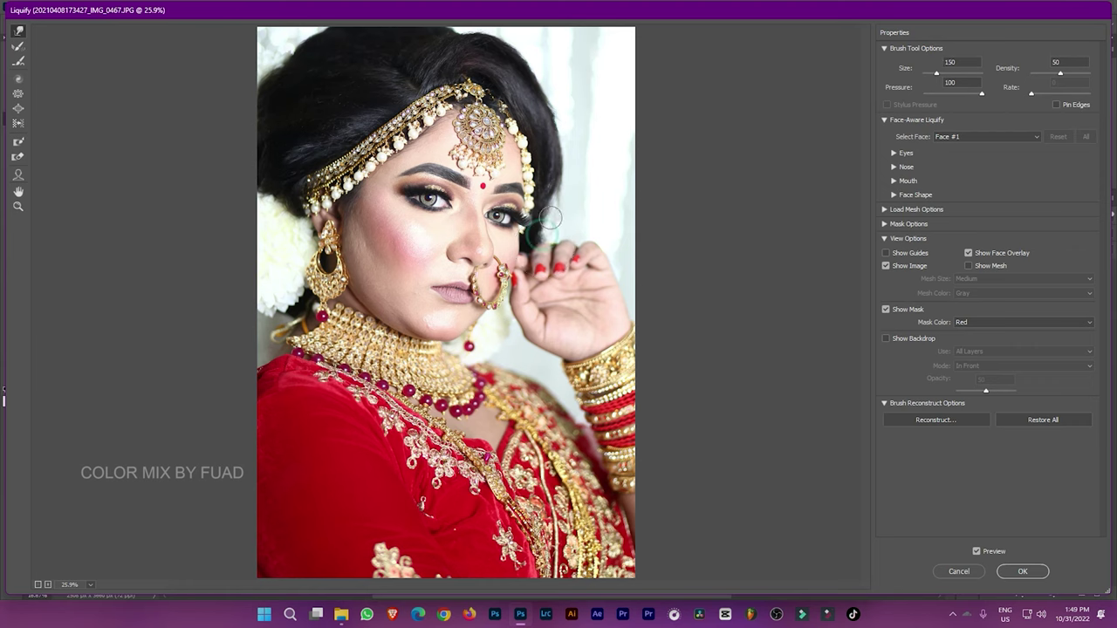
key("bracketright")
key("bracketright")
key("bracketright")
key("bracketright")
key("bracketright")
key("bracketright")
key("bracketright")
key("bracketright")
key("bracketright")
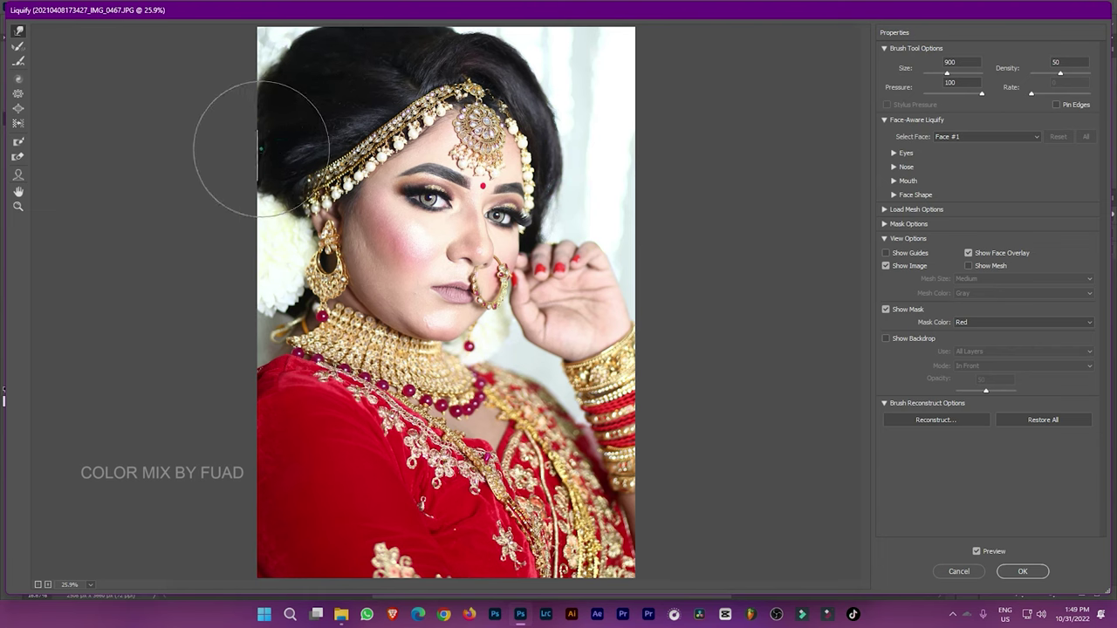
key("bracketleft")
key("bracketleft")
key("bracketleft")
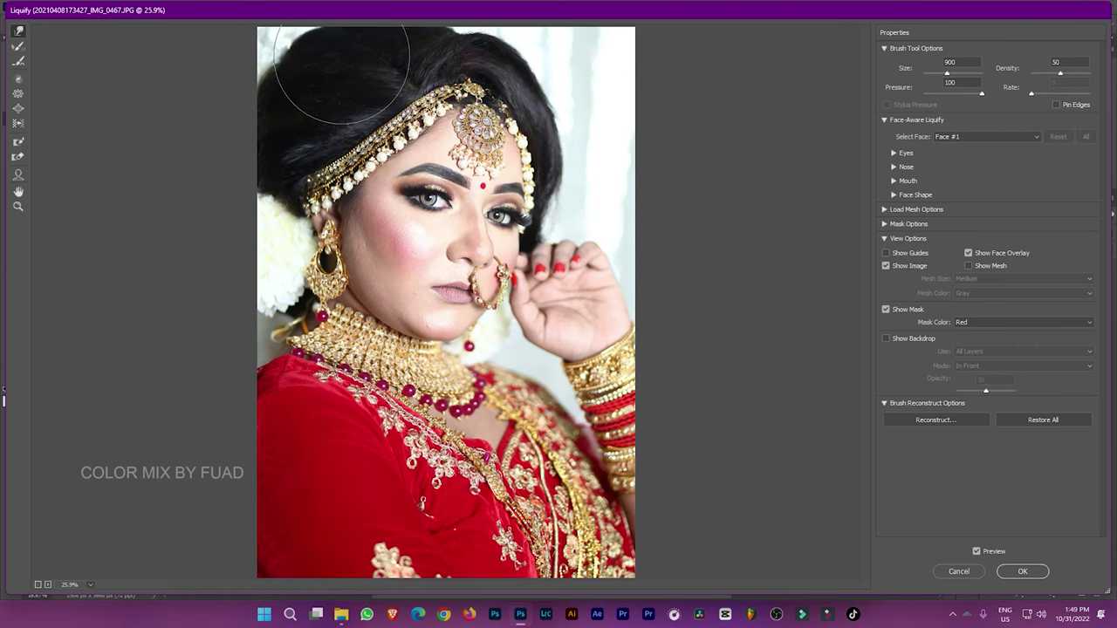
key("bracketleft")
key("bracketleft")
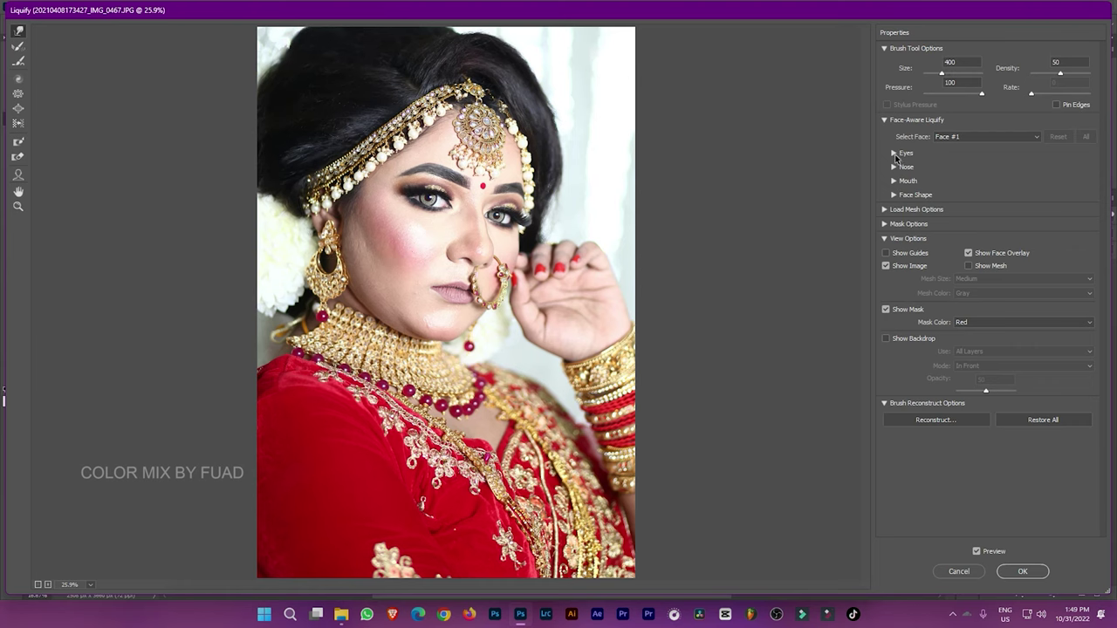
Expand the Face-Aware Eyes, Nose, Mouth and Face Shape settings, and set Chin Height -100 and Jawline -33.
left_click(894, 153)
left_click(893, 269)
left_click(893, 324)
left_click(916, 439)
scroll(894, 428, "down", 2)
left_click_drag(1027, 381, 955, 412)
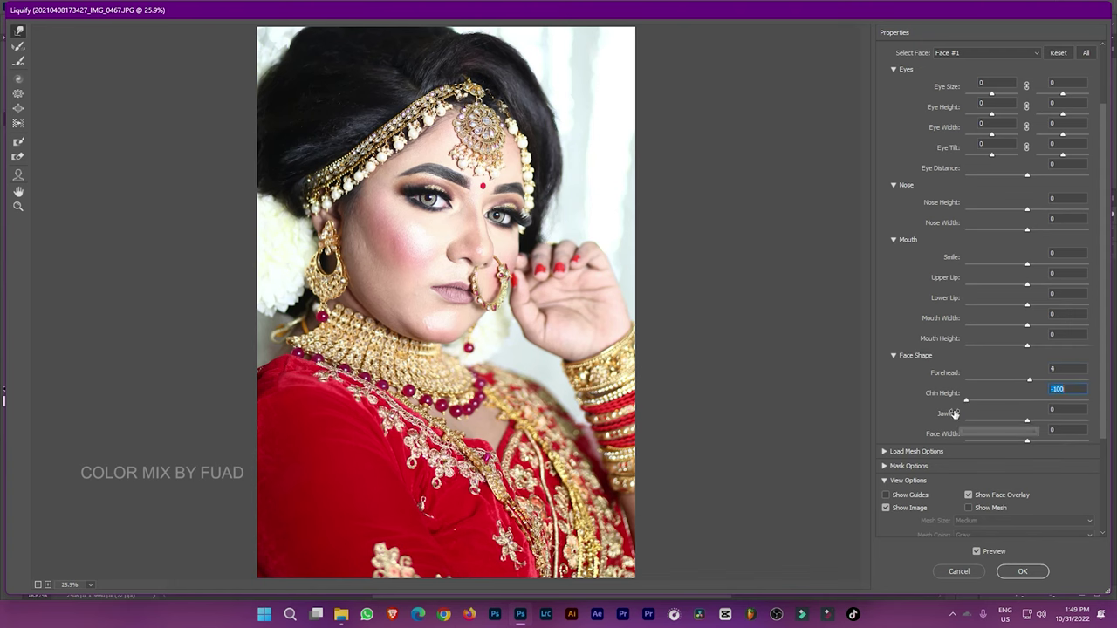
mouse_move(1027, 421)
left_mouse_down()
mouse_move(980, 421)
mouse_move(1006, 420)
mouse_move(1025, 441)
mouse_move(985, 441)
mouse_move(1005, 438)
left_mouse_up()
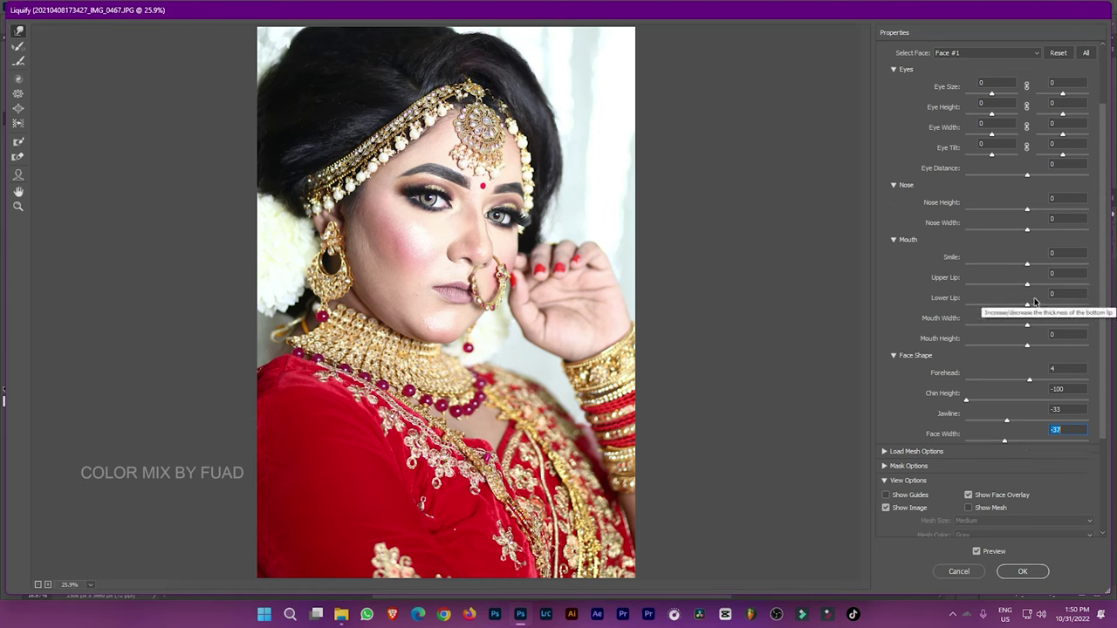
Reshape the upper and lower lips, set Eye Size to 38, and apply the Liquify warp.
left_click_drag(1027, 284, 1062, 285)
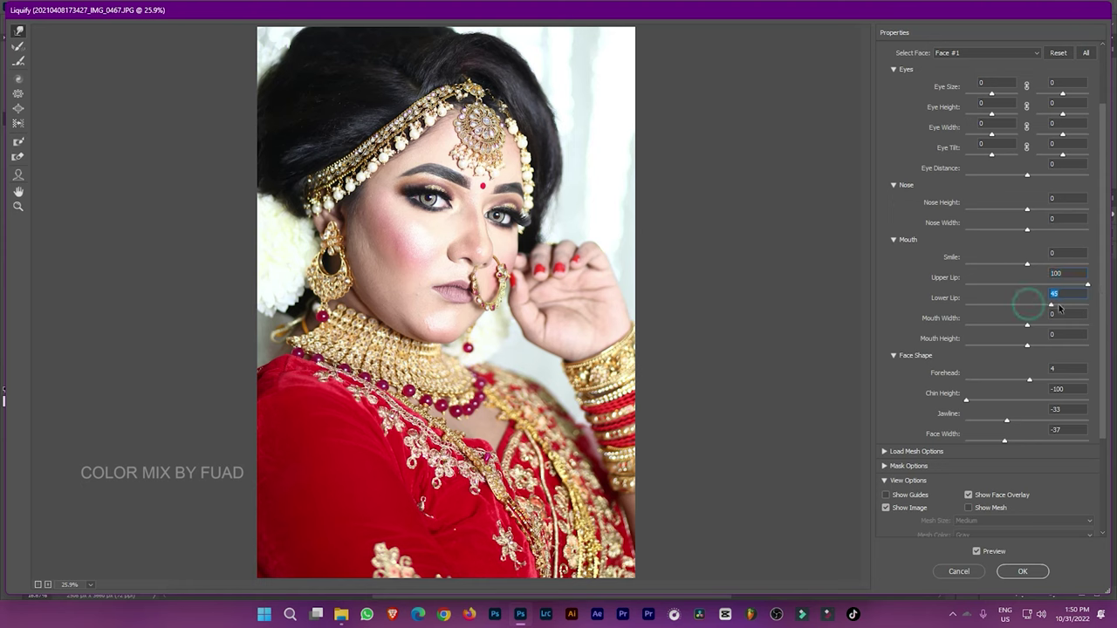
left_click_drag(1107, 321, 1000, 326)
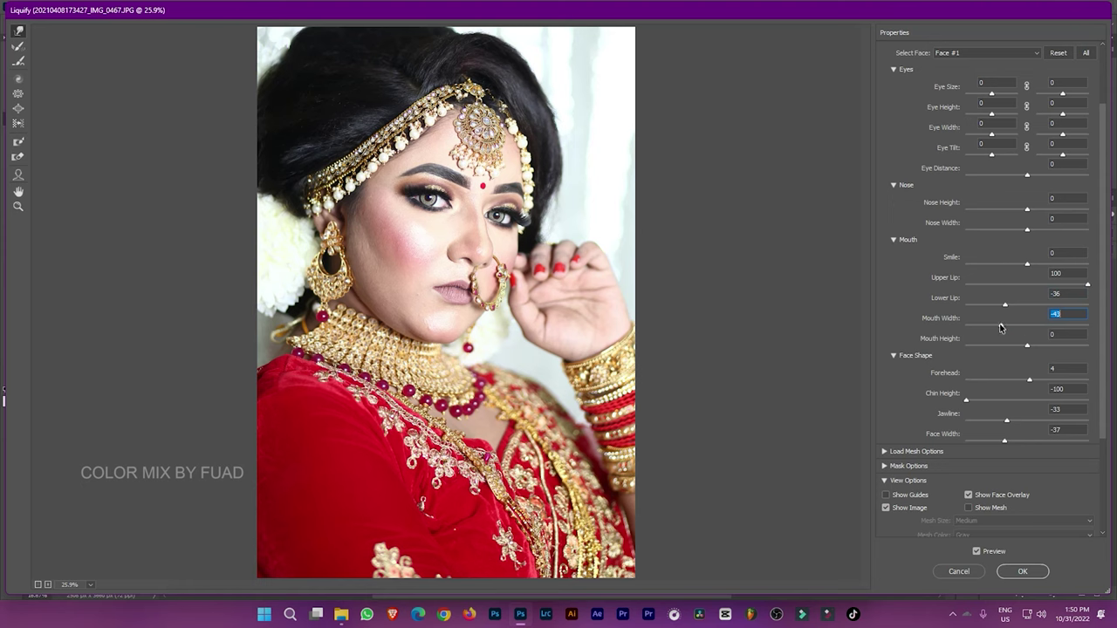
mouse_move(1086, 285)
left_mouse_down()
mouse_move(916, 278)
mouse_move(1029, 285)
mouse_move(1098, 311)
mouse_move(1015, 314)
left_mouse_up()
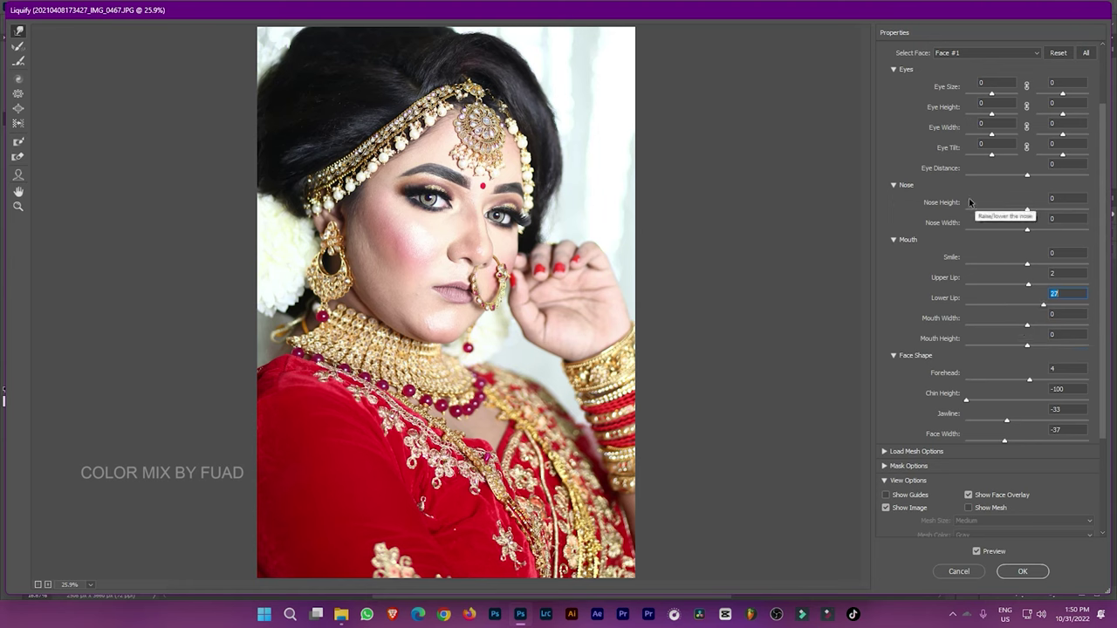
left_click_drag(1063, 95, 1072, 98)
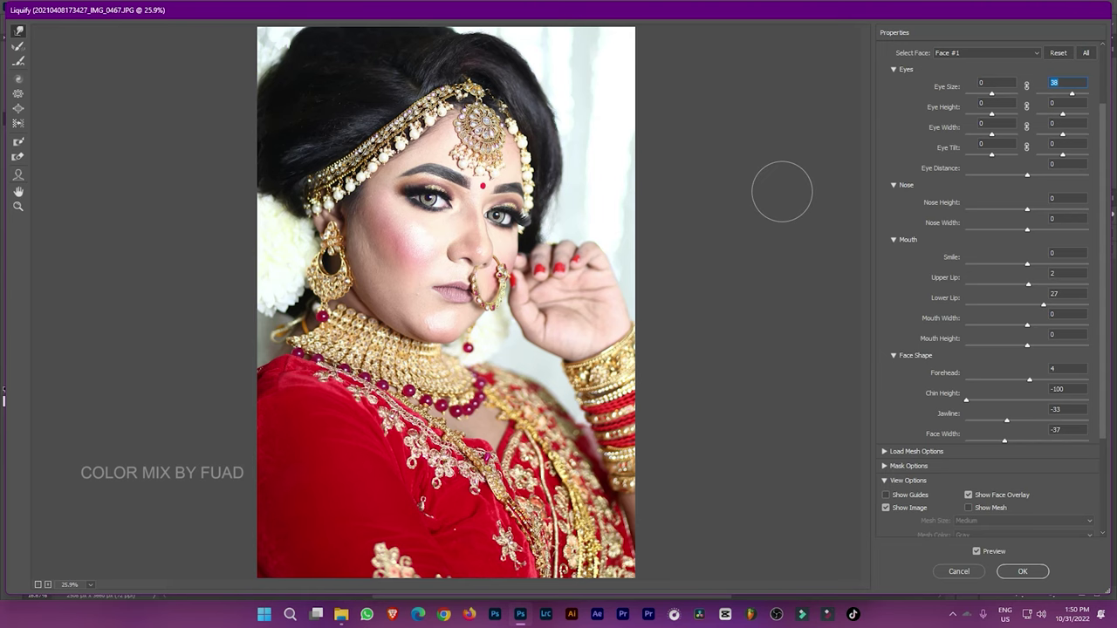
scroll(498, 218, "up", 1)
scroll(497, 218, "up", 1)
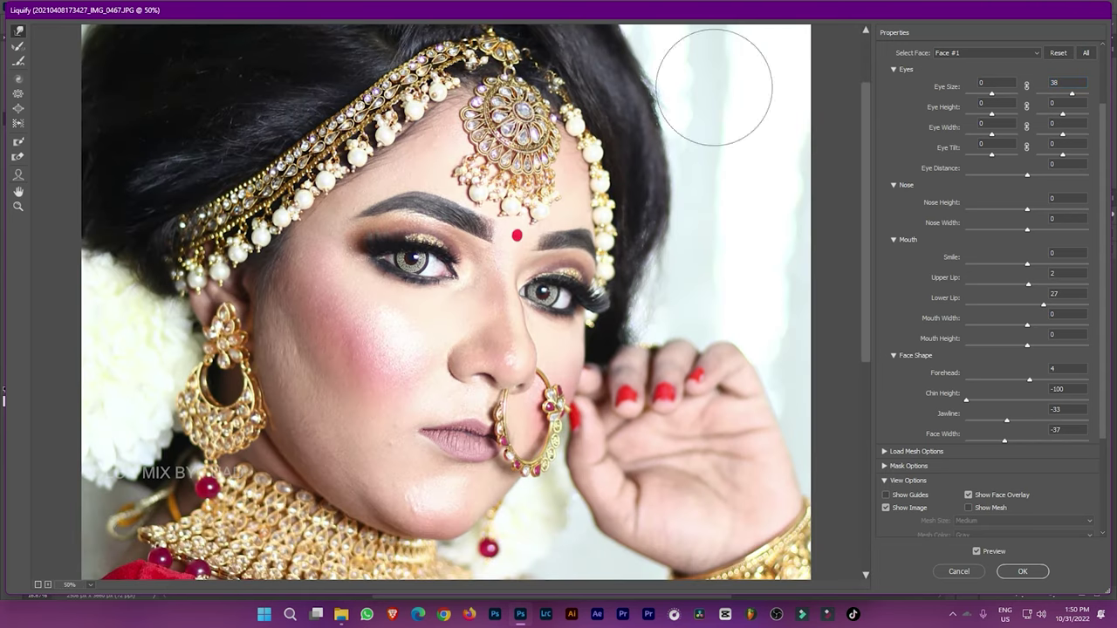
key("bracketleft")
key("bracketleft")
key("bracketleft")
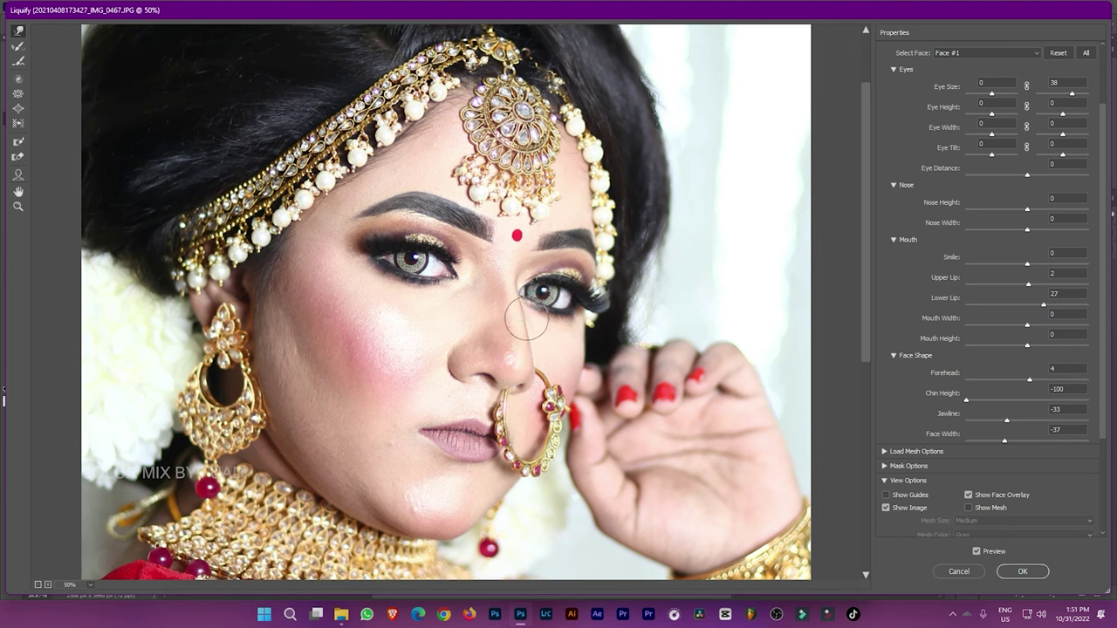
left_click(528, 327)
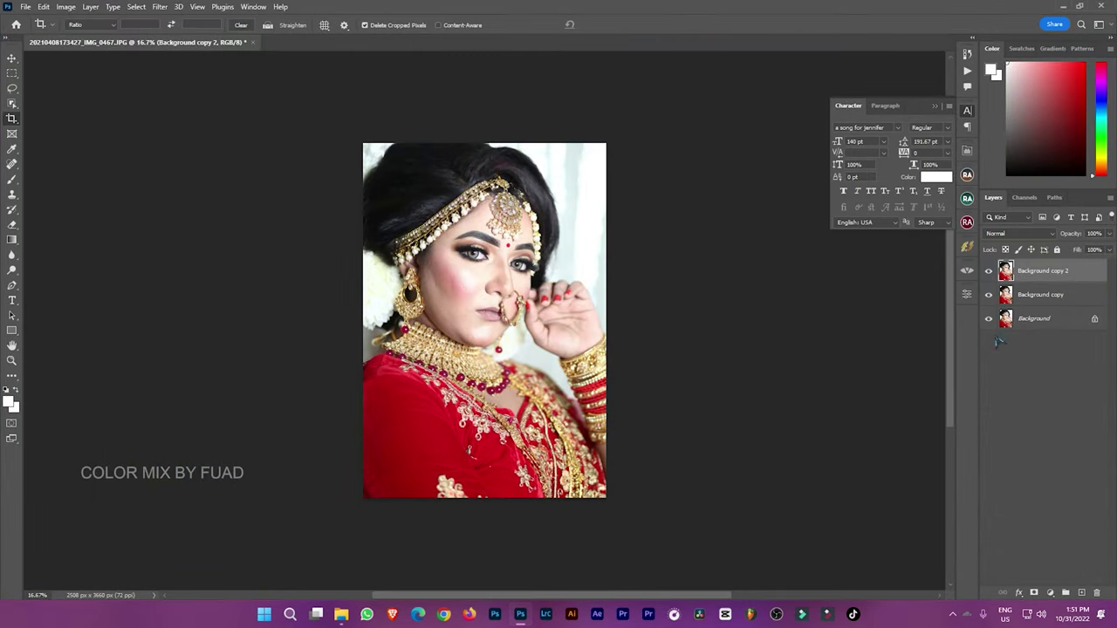
Merge the copy layers down and show the Background copy 2 layer.
right_click(1037, 299)
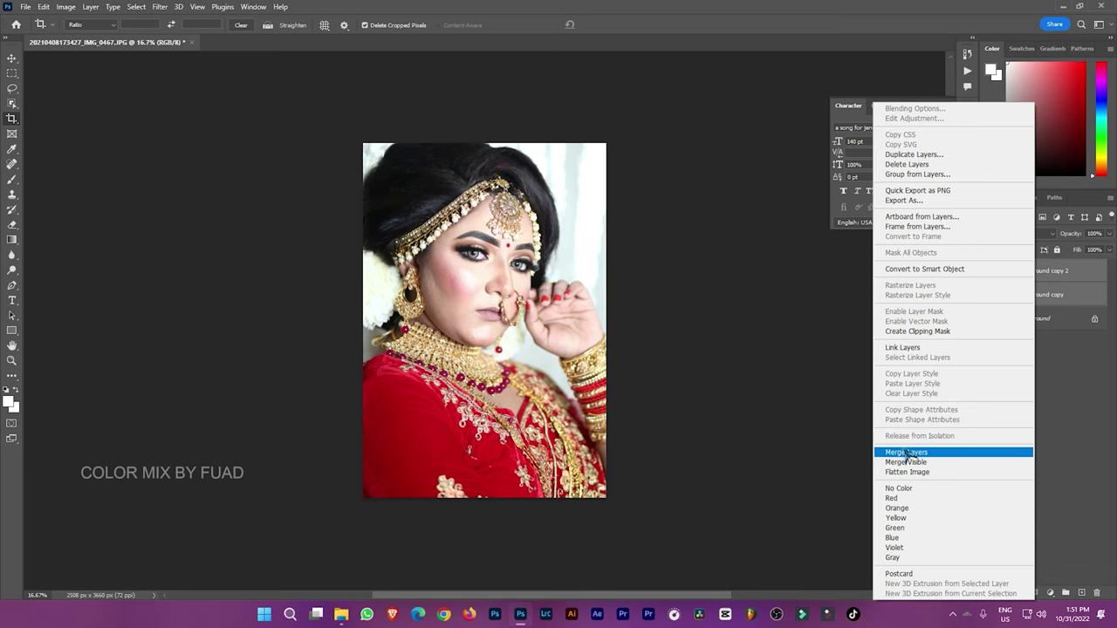
left_click(908, 451)
left_click(989, 271)
left_click(989, 271)
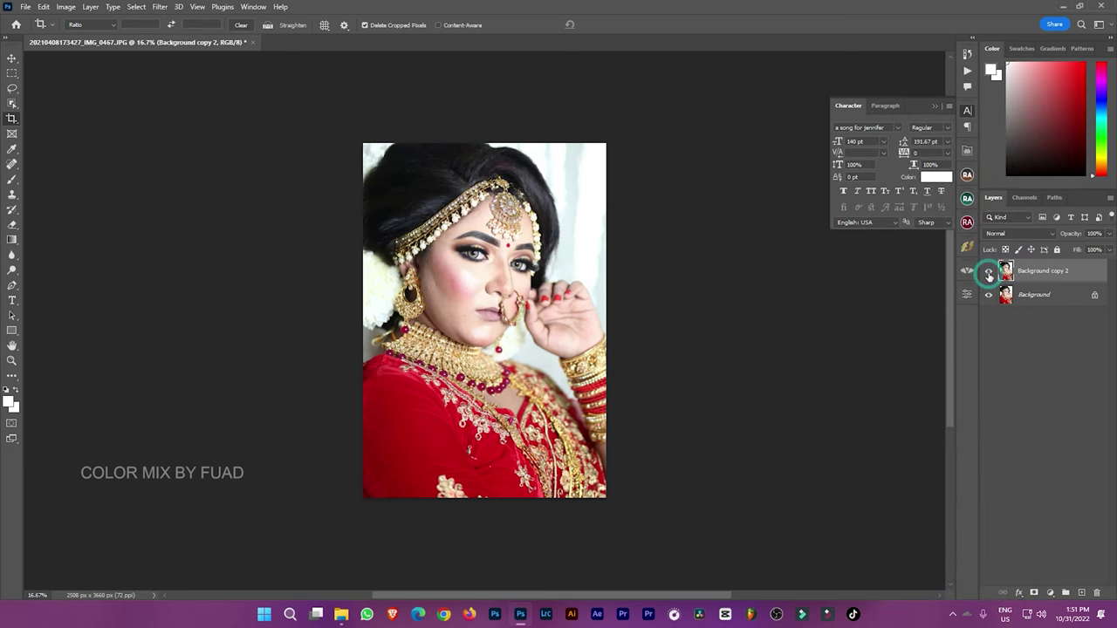
Heal the blemish on the chin with the Spot Healing Brush.
left_click(505, 279)
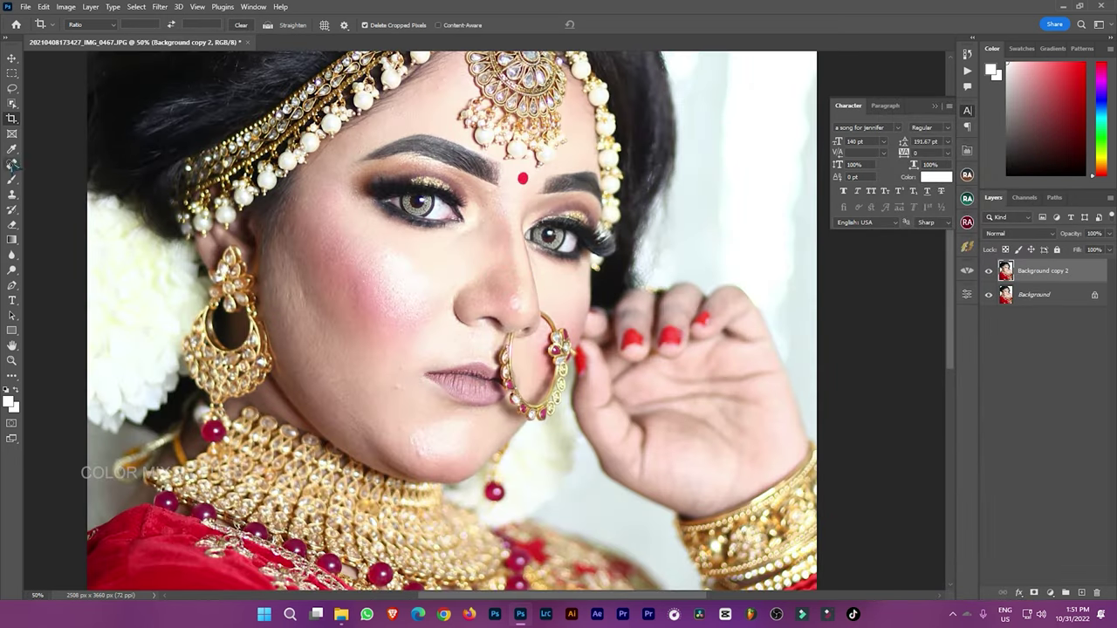
left_click(12, 163)
left_click_drag(418, 453, 418, 474)
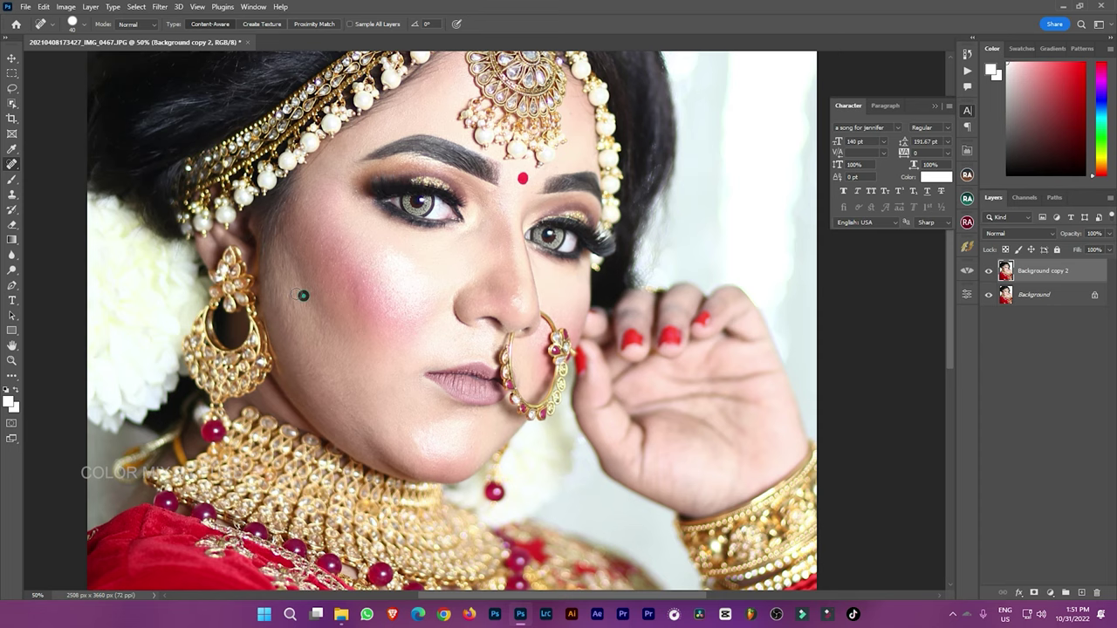
key("ctrl+minus")
key("ctrl+minus")
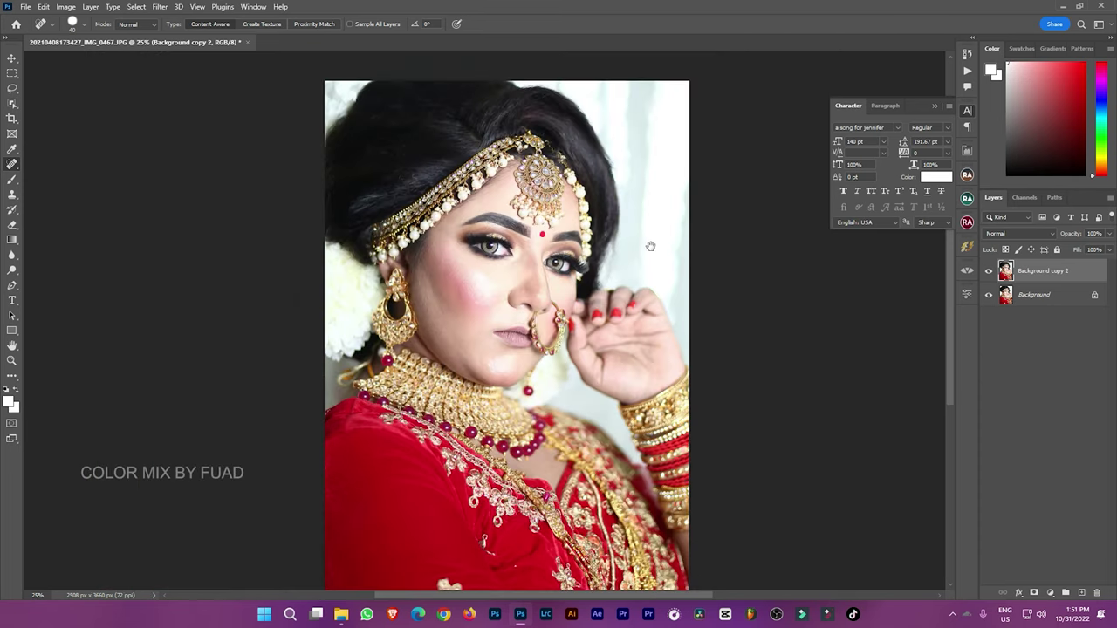
left_click_drag(648, 244, 611, 277)
Duplicate the layer as Background copy 3 and open the Camera Raw Filter on it.
key("ctrl+j")
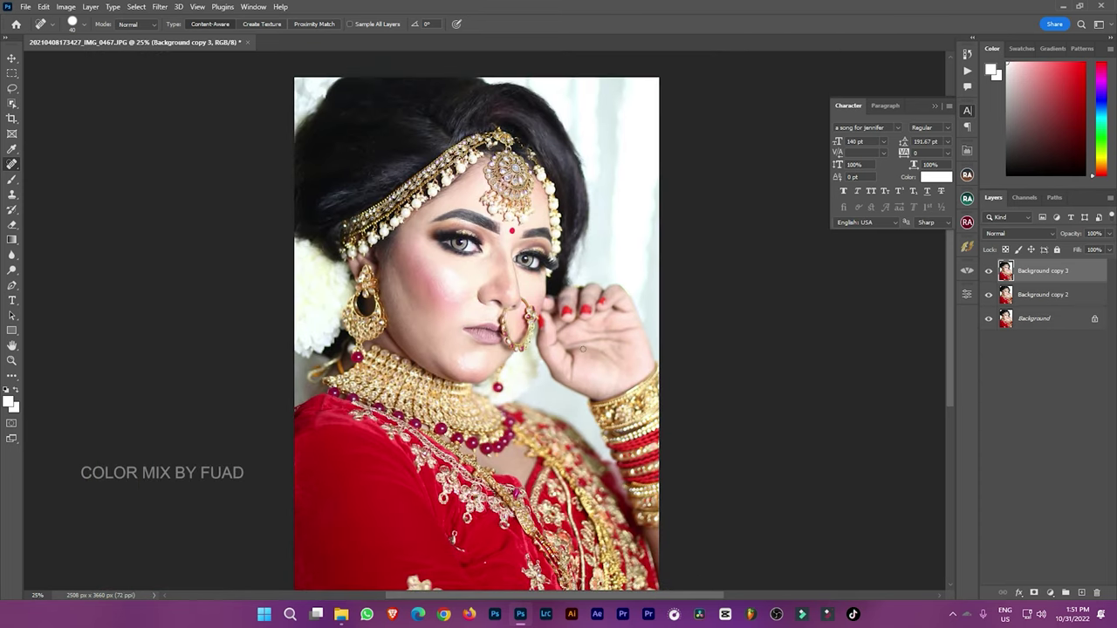
left_click(160, 7)
left_click(192, 92)
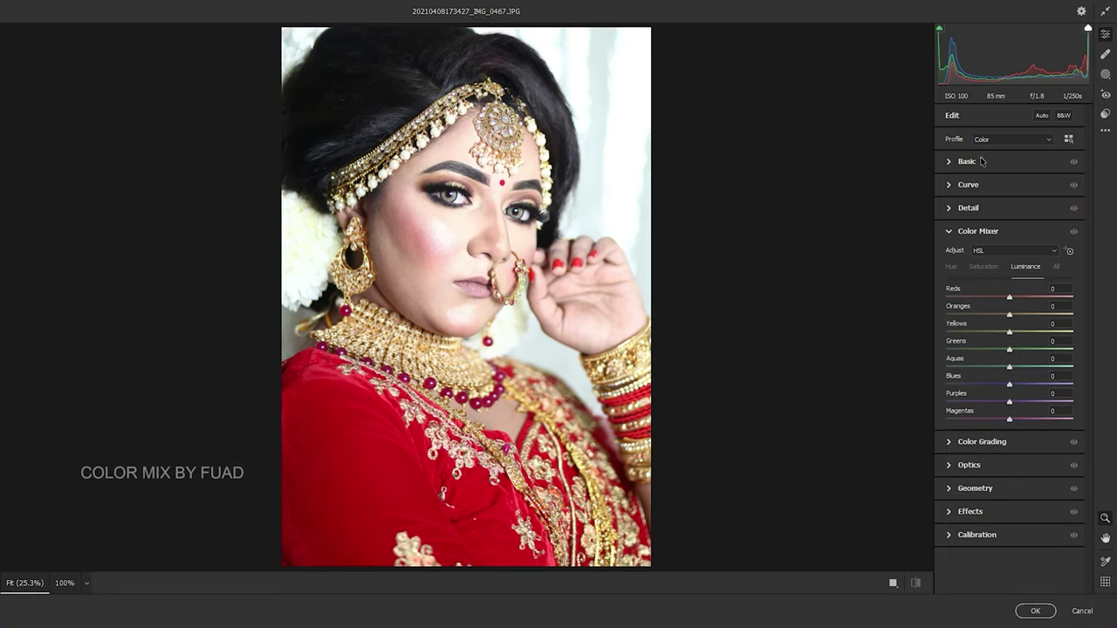
Set Basic Shadows +74, Highlights -23, Whites -29, Blacks -73, slight clarity, and Temperature -5.
left_click(967, 162)
left_click(1056, 306)
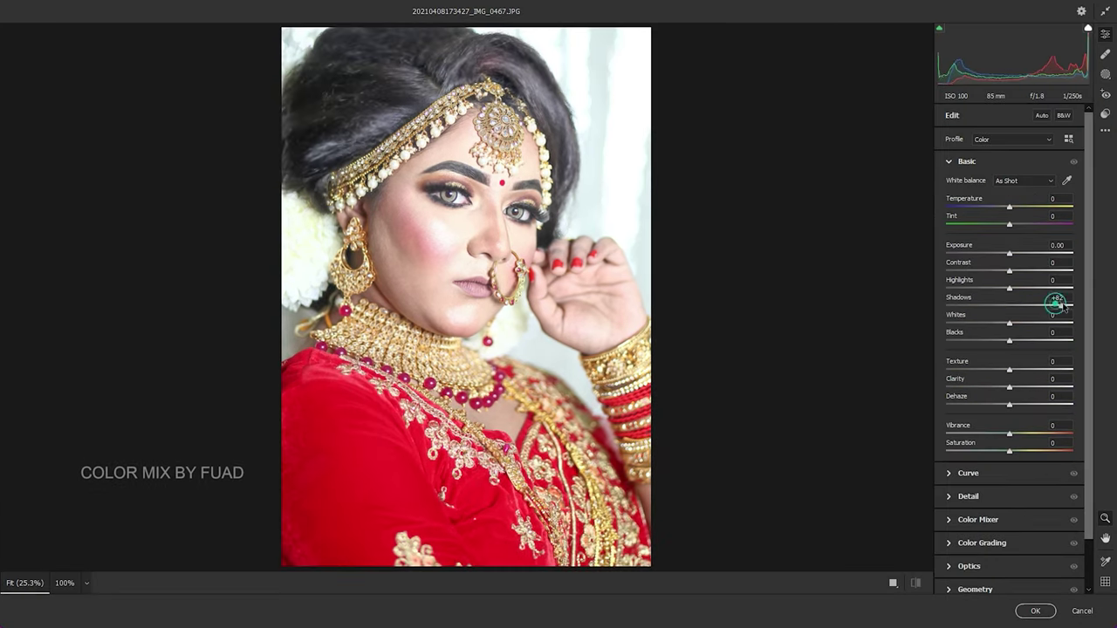
left_click(1059, 304)
left_click(995, 288)
left_click(991, 323)
left_click(973, 340)
left_click_drag(973, 341, 963, 338)
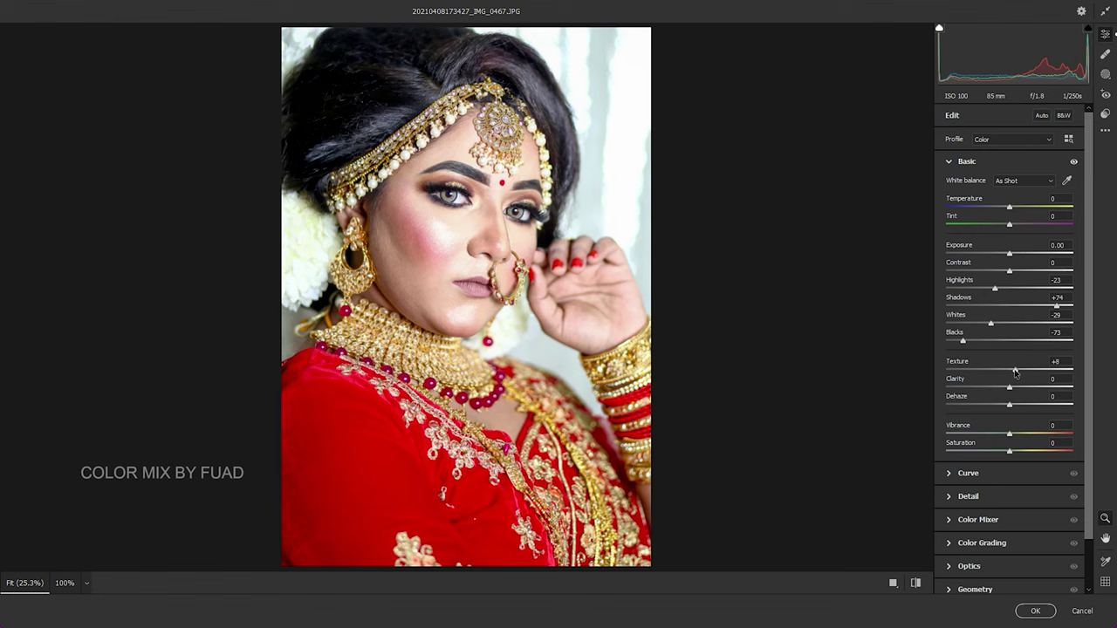
left_click_drag(1009, 386, 1020, 388)
left_click_drag(1009, 209, 1006, 211)
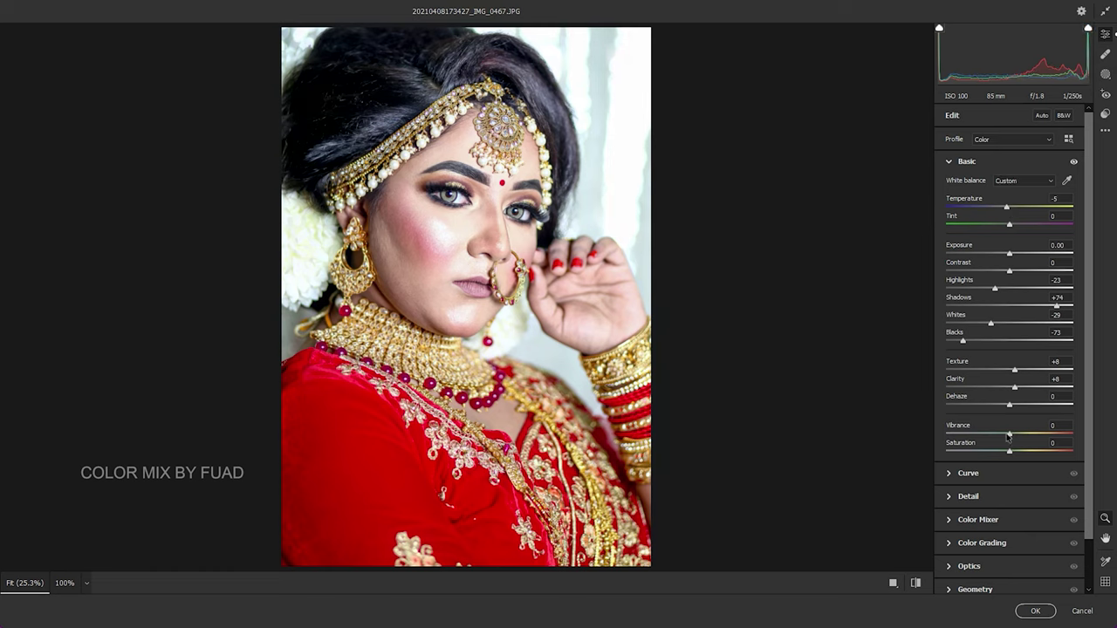
Lower the tone curve to Darks -15, Lights -14 and Highlights -35.
left_click(991, 474)
left_click_drag(1008, 415, 999, 416)
left_click(1001, 398)
left_click(982, 381)
Set the tone curve Highlights to -39 and Shadows to +29.
left_click_drag(983, 381, 986, 380)
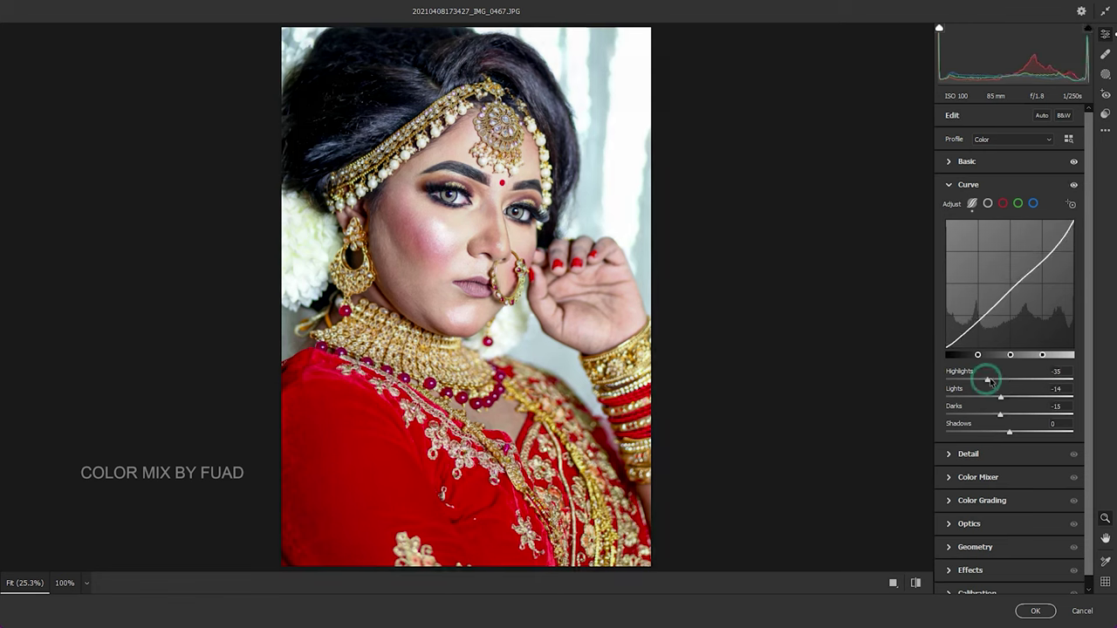
left_click_drag(1009, 434, 1028, 433)
left_click(1003, 455)
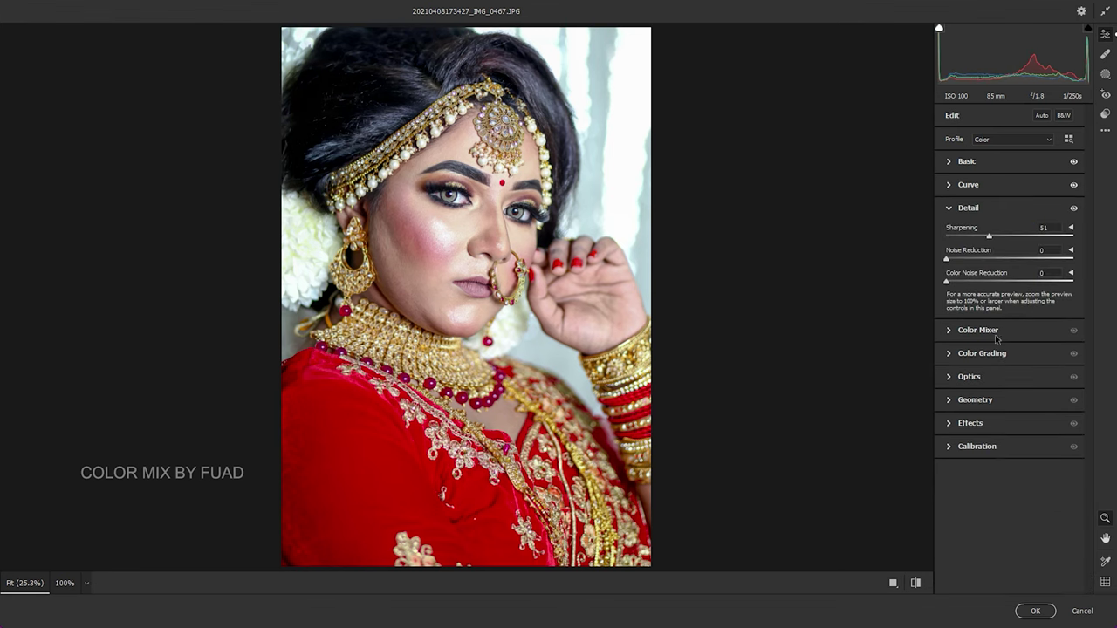
In Color Mixer, raise Blues and Reds saturation (+48) and darken Oranges luminance slightly.
left_click(996, 338)
left_click(987, 267)
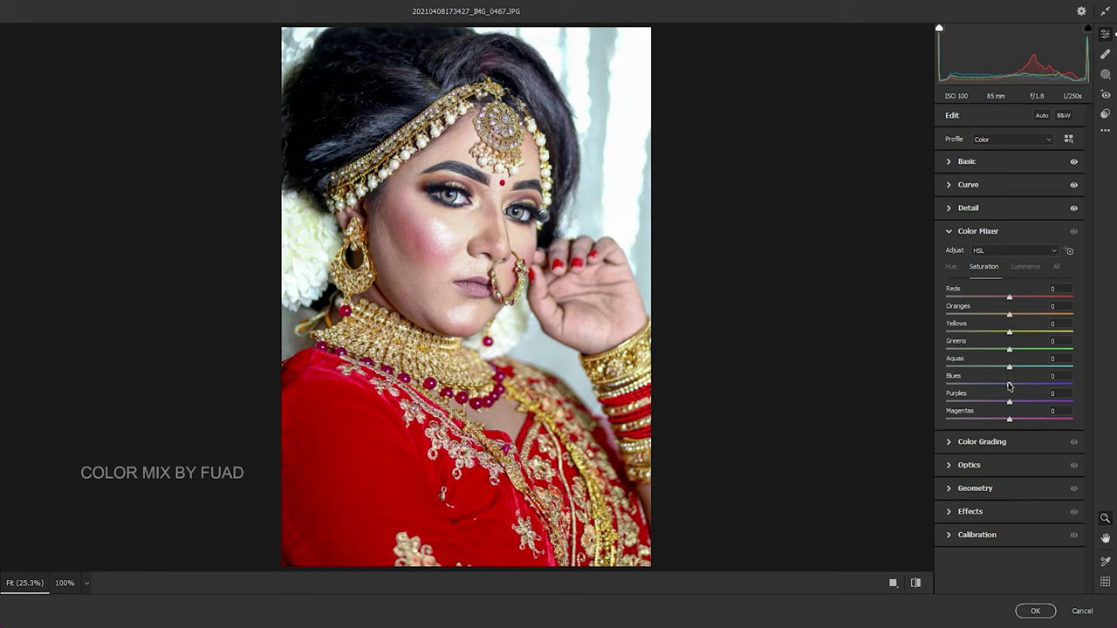
left_click_drag(1009, 385, 1110, 377)
left_click_drag(1009, 299, 1039, 304)
left_click(1025, 267)
left_click_drag(1010, 316, 1010, 313)
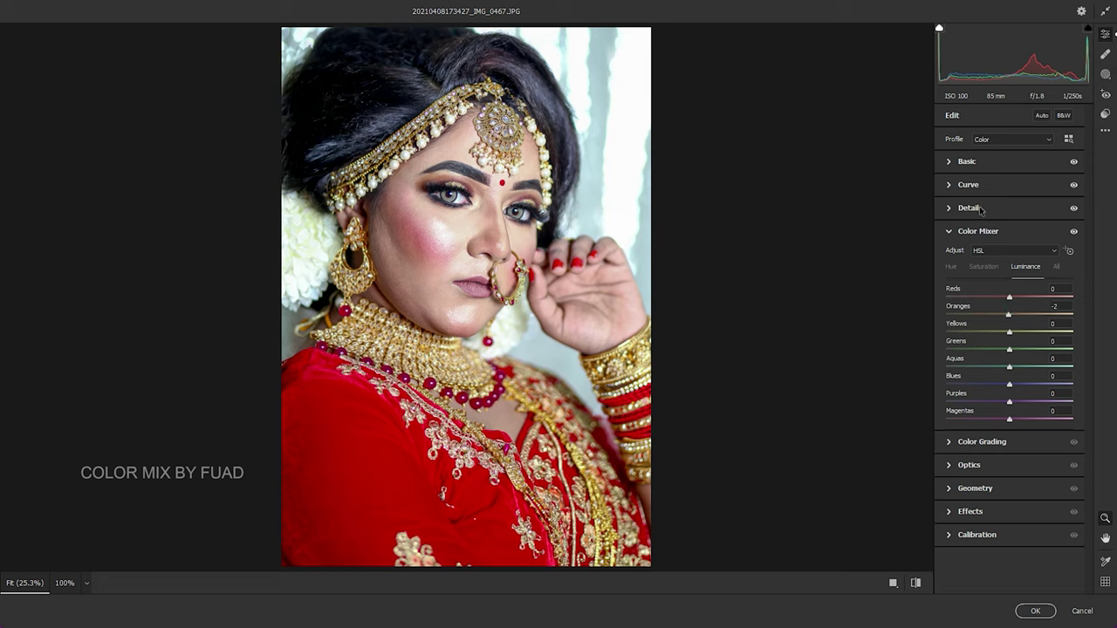
Tint the midtones and shadows using the Color Grading wheels.
left_click(1000, 442)
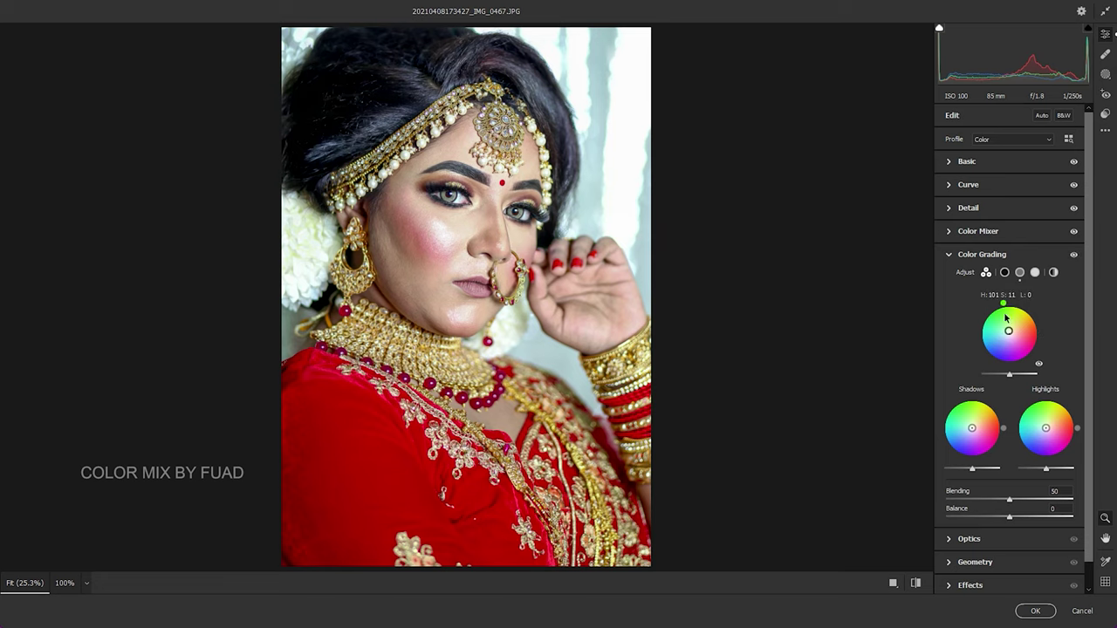
mouse_move(1009, 331)
left_mouse_down()
mouse_move(955, 353)
mouse_move(958, 333)
left_mouse_up()
mouse_move(972, 427)
left_mouse_down()
mouse_move(1005, 402)
mouse_move(1044, 437)
left_mouse_up()
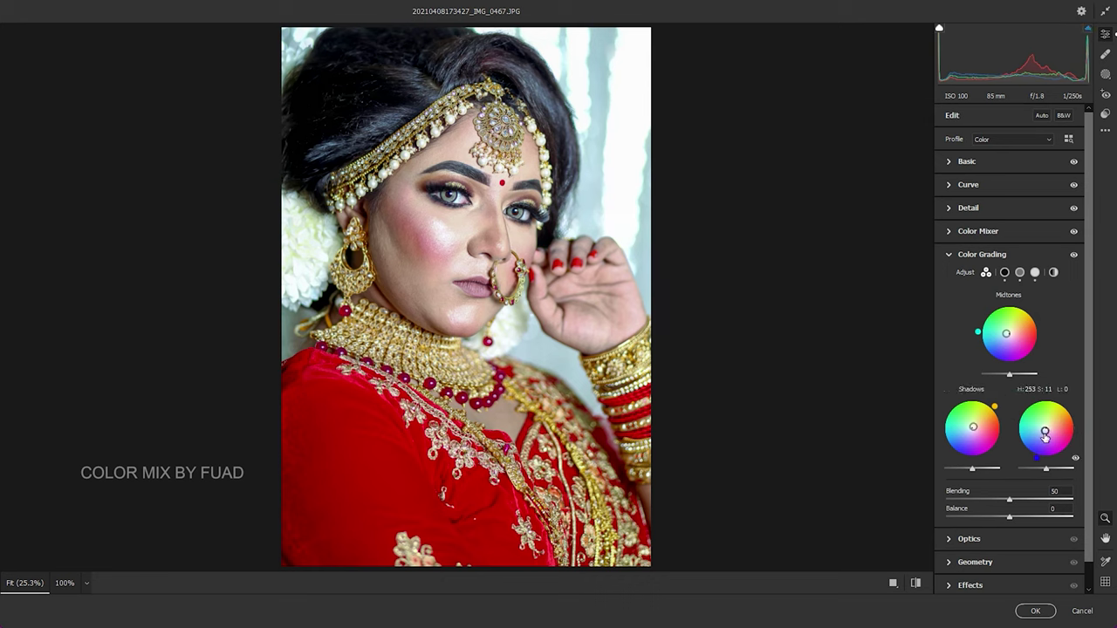
scroll(1018, 537, "down", 1)
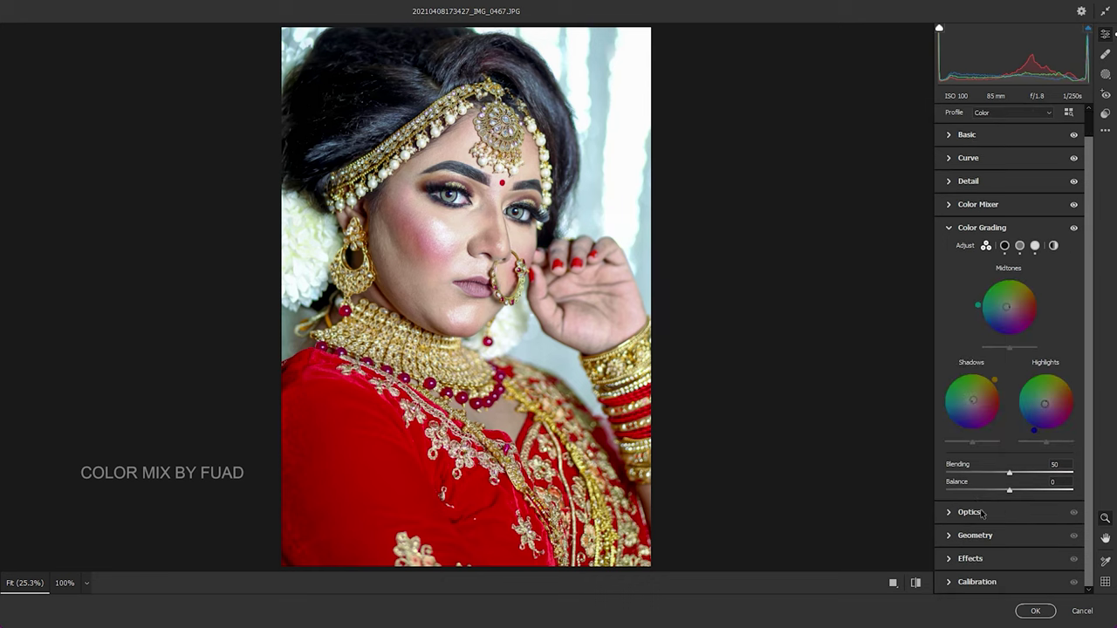
Add a light vignette of about -11 in Effects.
left_click(982, 564)
left_click_drag(1010, 375, 1006, 377)
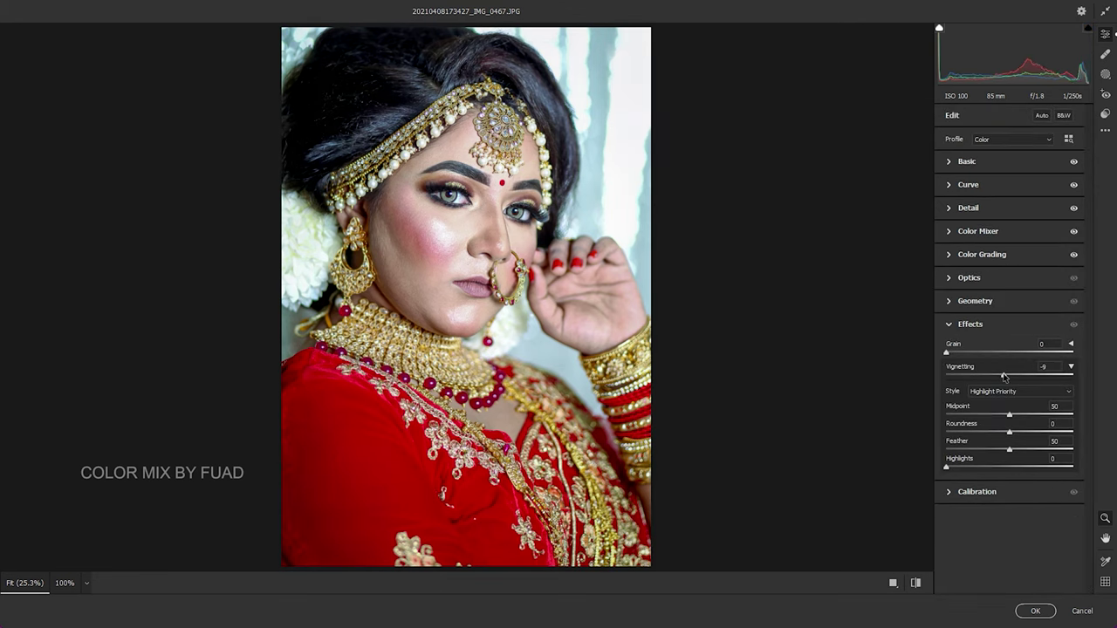
double_click(1004, 412)
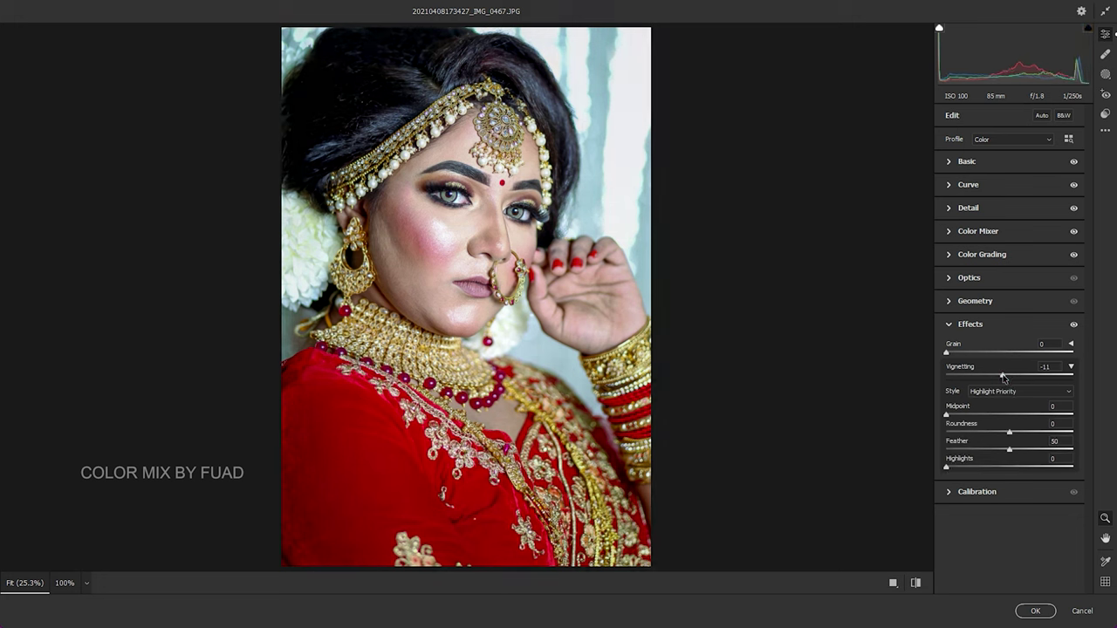
In Calibration set Blue saturation +17, Green +21, Red +10 and Shadows Tint +5.
left_click(1003, 500)
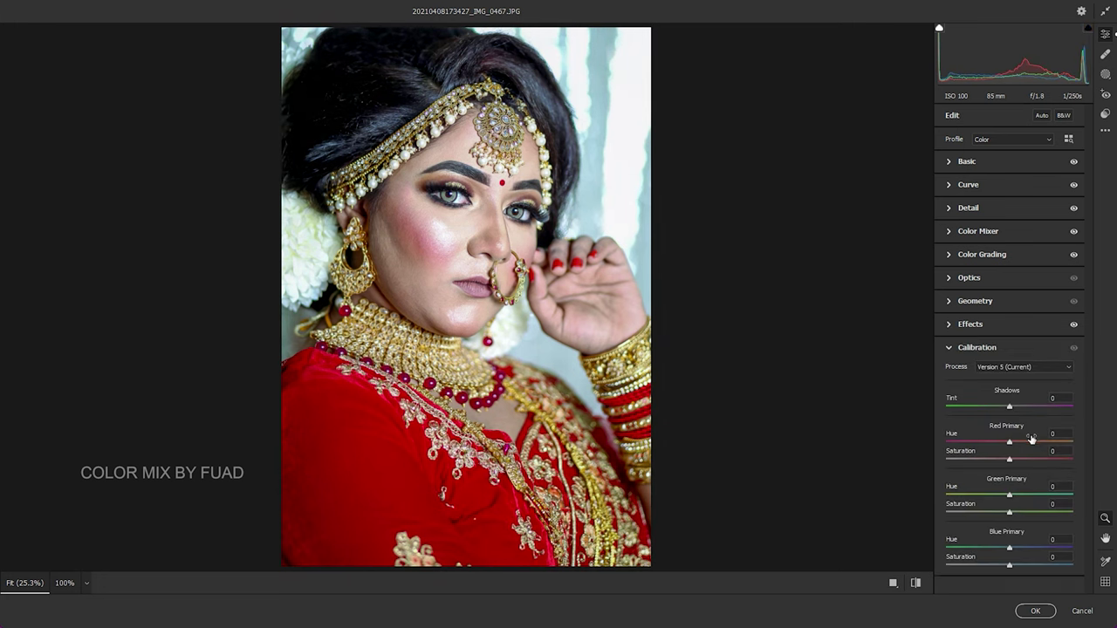
left_click_drag(1009, 566, 1019, 566)
mouse_move(1010, 513)
left_mouse_down()
mouse_move(1024, 513)
mouse_move(1013, 495)
left_mouse_up()
left_click_drag(1030, 514, 1025, 514)
left_click_drag(1010, 460, 1023, 460)
left_click_drag(1011, 408, 1014, 406)
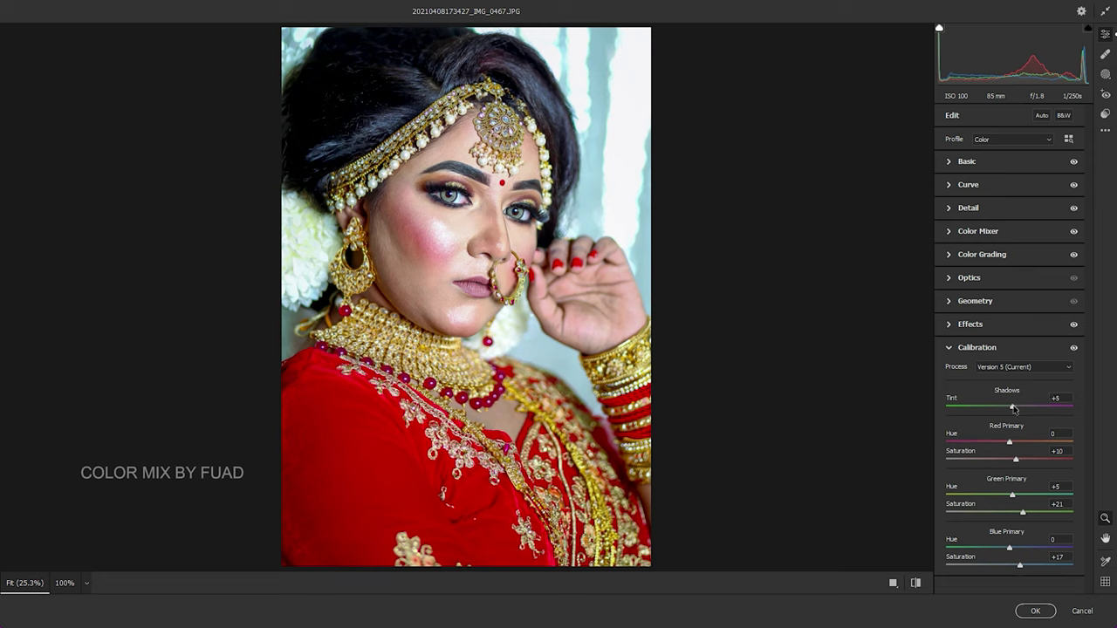
In Color Mixer set Yellows saturation -23, shift Blues hue slightly and Purples hue to -71.
left_click(991, 253)
left_click(978, 231)
left_click(985, 266)
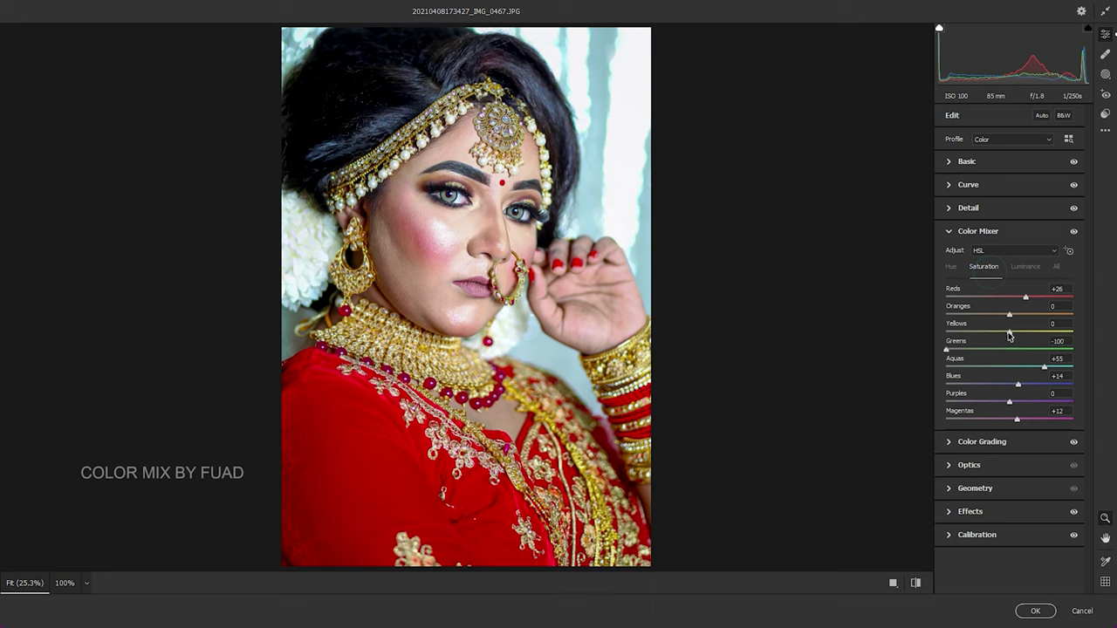
left_click_drag(1009, 331, 995, 333)
left_click(952, 267)
left_click_drag(1009, 384, 1004, 386)
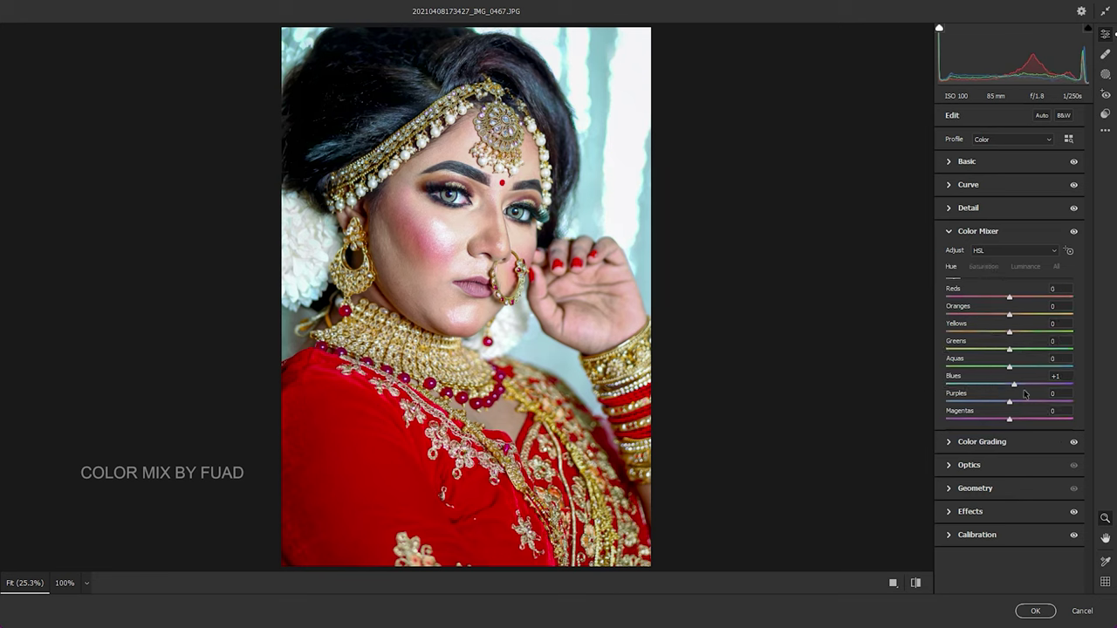
left_click_drag(1008, 404, 964, 408)
Deepen the tone curve Darks to -26 and cool Temperature to -9.
left_click(969, 186)
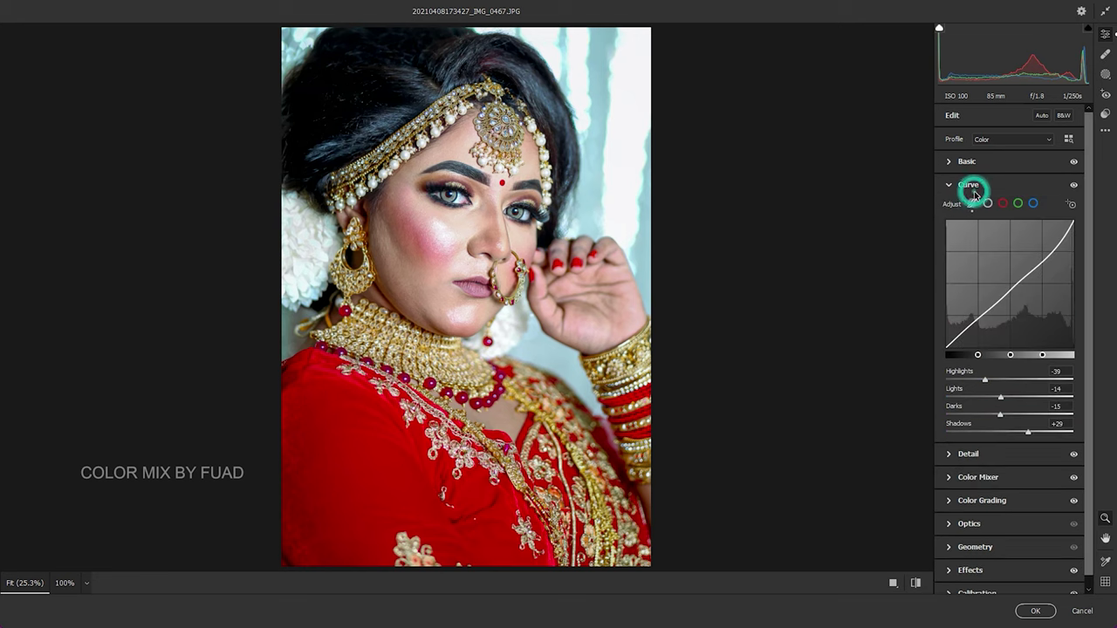
left_click_drag(1003, 417, 994, 418)
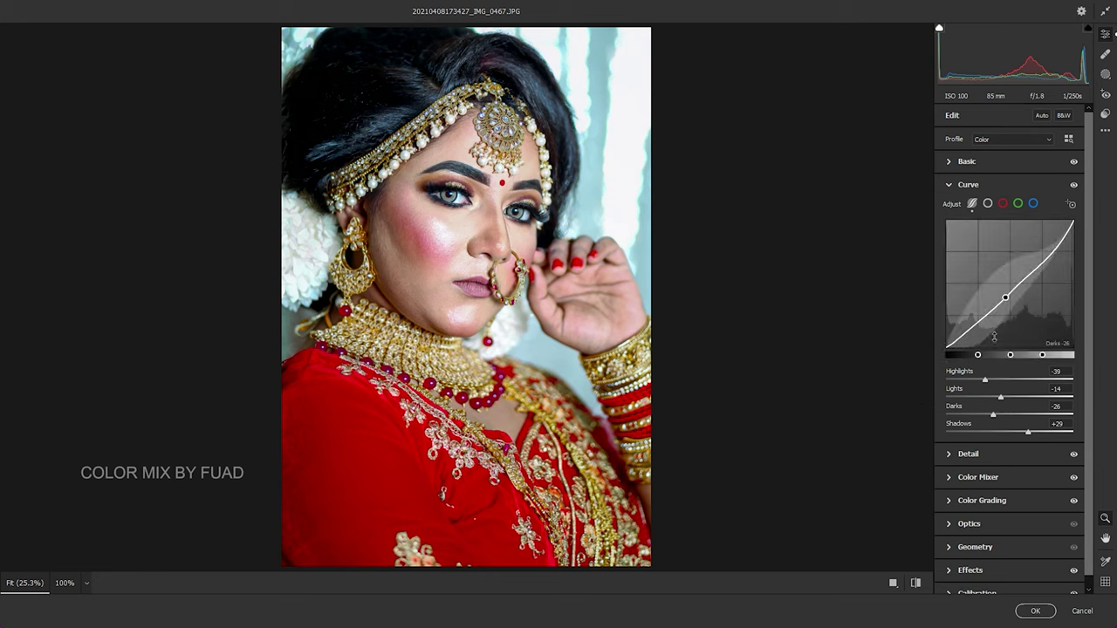
left_click(969, 161)
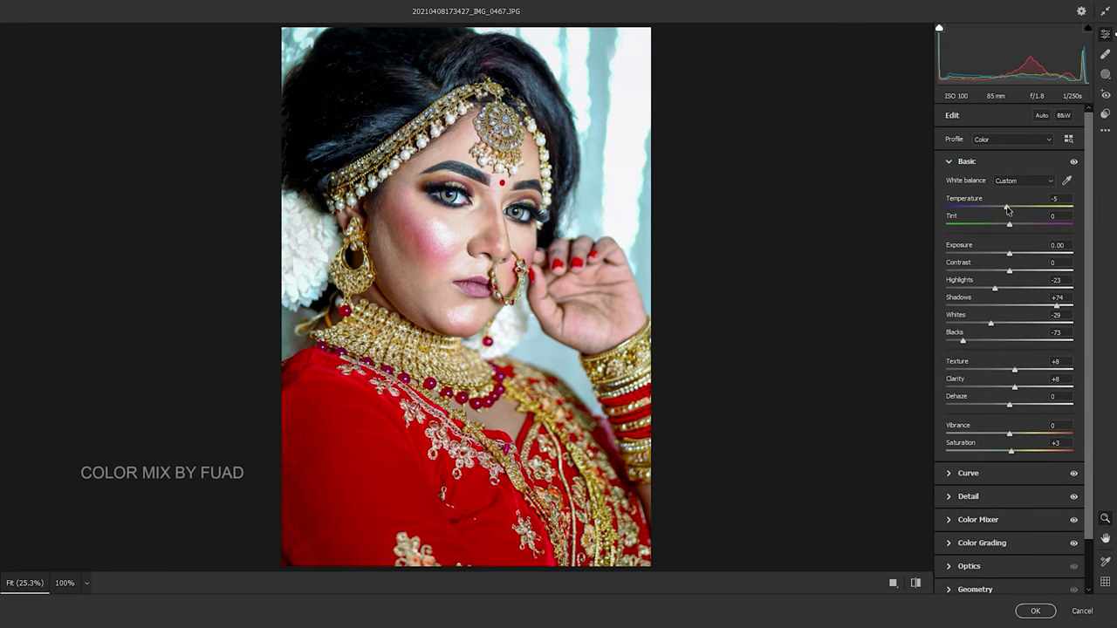
left_click_drag(1006, 209, 1002, 210)
Apply the Camera Raw grading and compare the portrait with and without the top layer.
left_click(1034, 611)
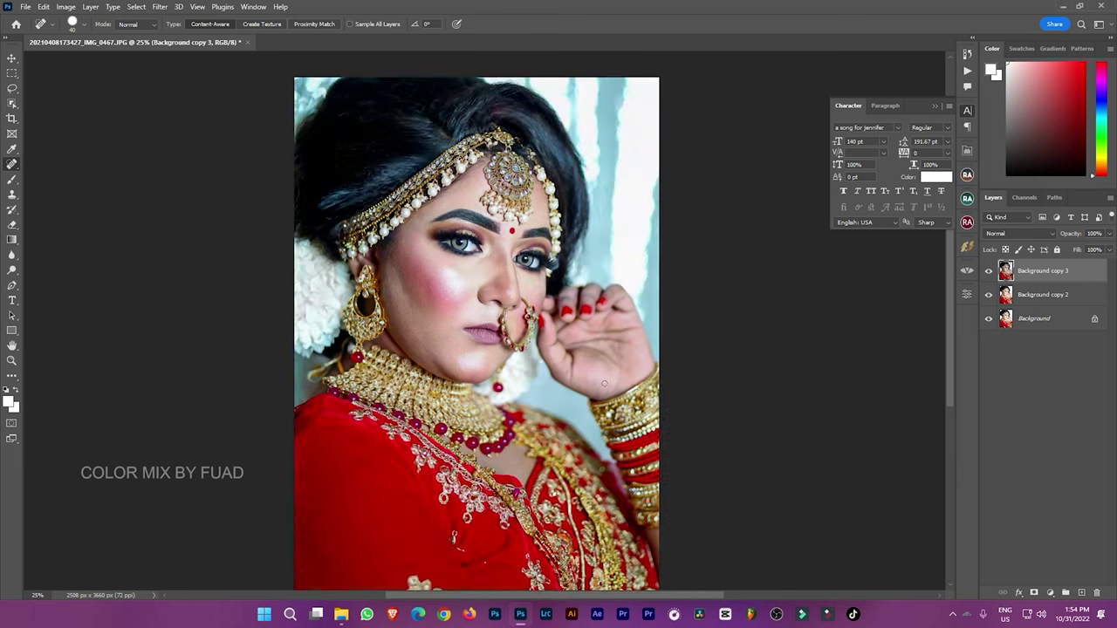
left_click(989, 271)
left_click(989, 272)
scroll(431, 237, "up", 1)
scroll(523, 384, "up", 1)
scroll(549, 416, "up", 1)
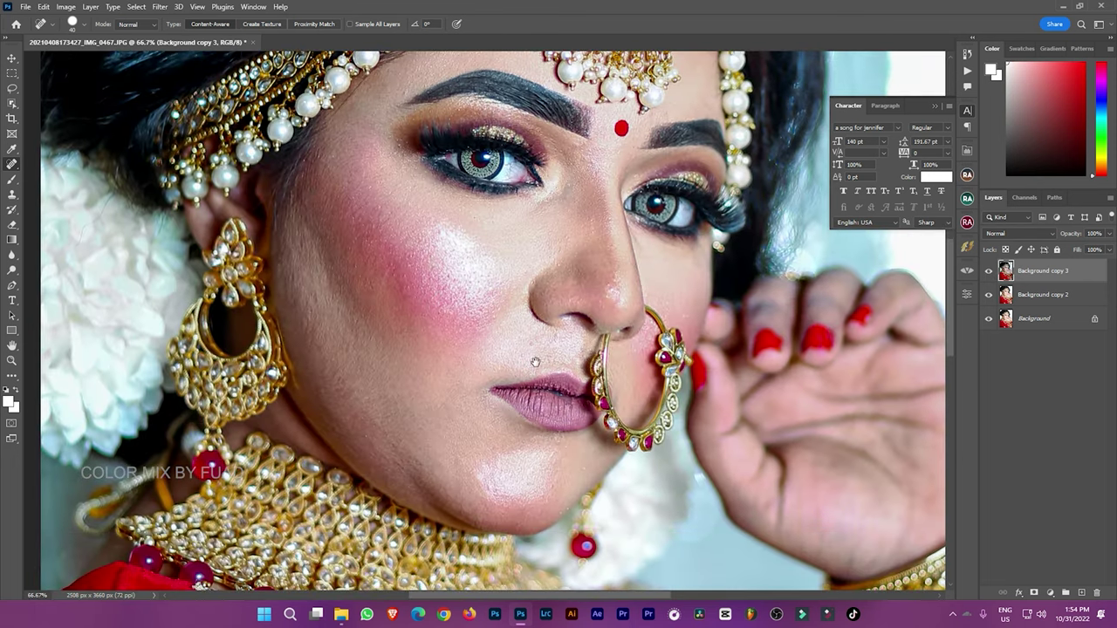
left_click(989, 271)
left_click(989, 271)
scroll(740, 320, "down", 1)
scroll(659, 325, "down", 1)
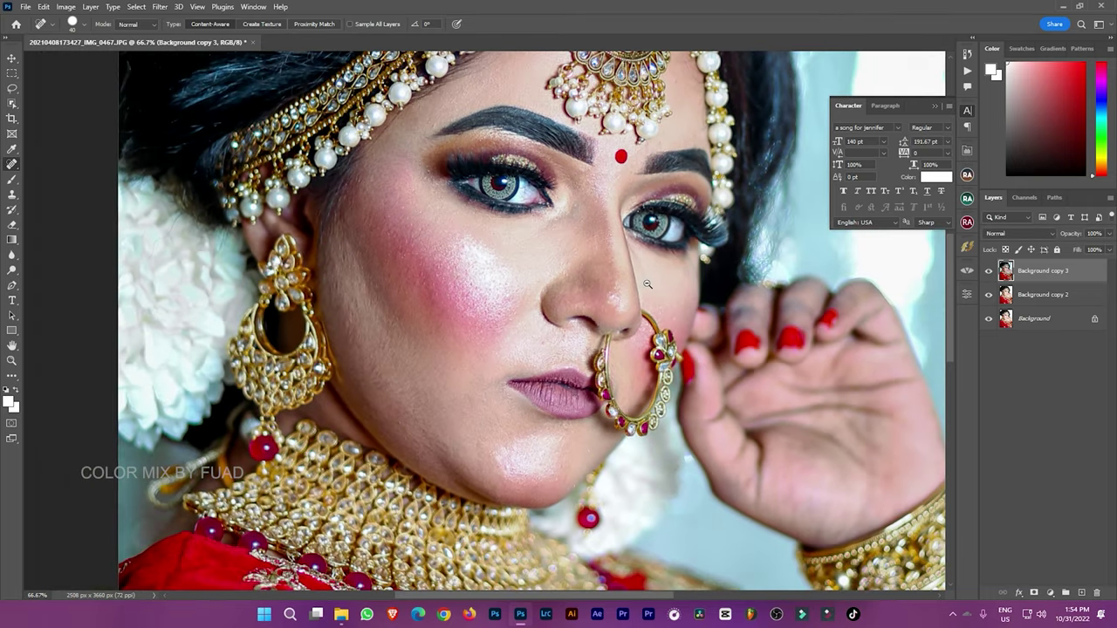
scroll(649, 329, "down", 1)
scroll(624, 270, "up", 1)
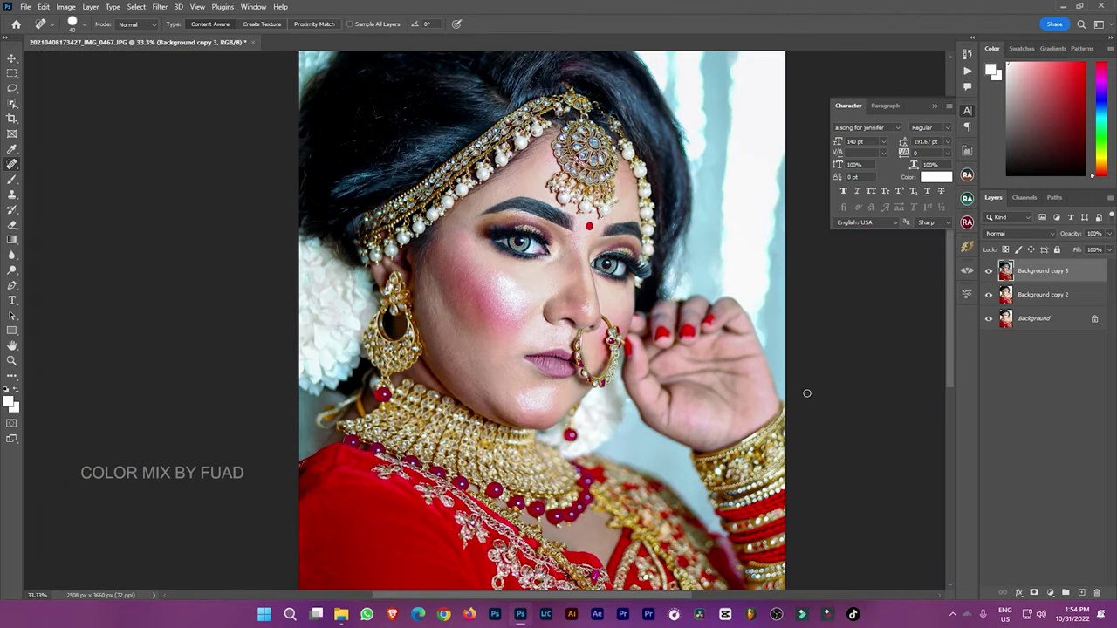
Run a second Camera Raw pass warming Temperature to +3.
left_click(162, 6)
left_click(187, 92)
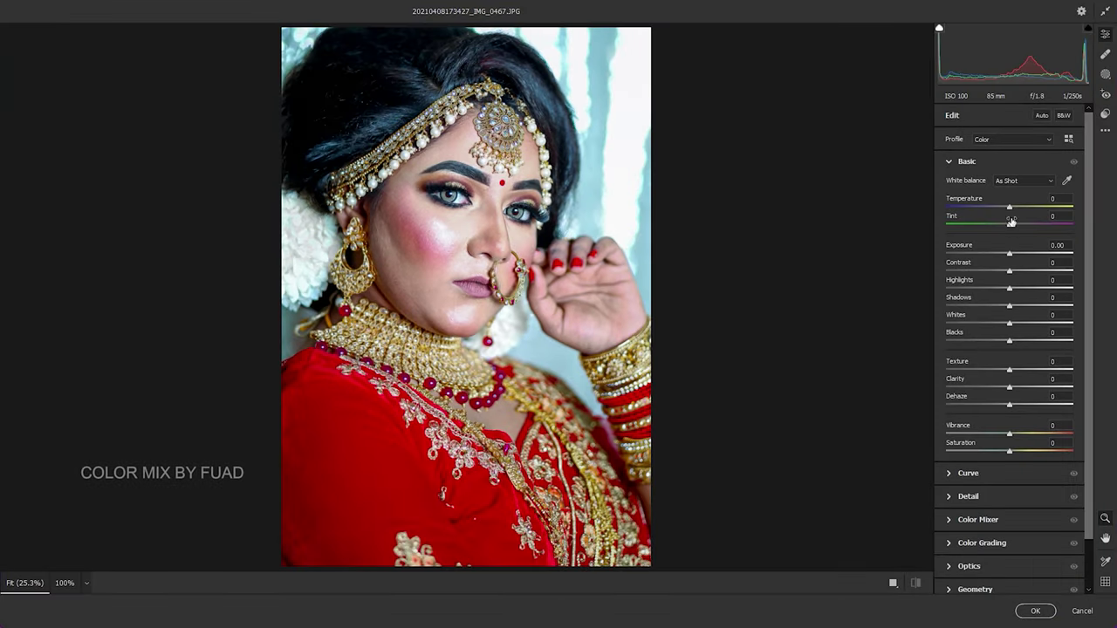
left_click(1009, 207)
left_click(1030, 613)
Copy the result onto a new Background copy 4 layer and close the Character panel.
key("ctrl+plus")
key("ctrl+j")
left_click(934, 106)
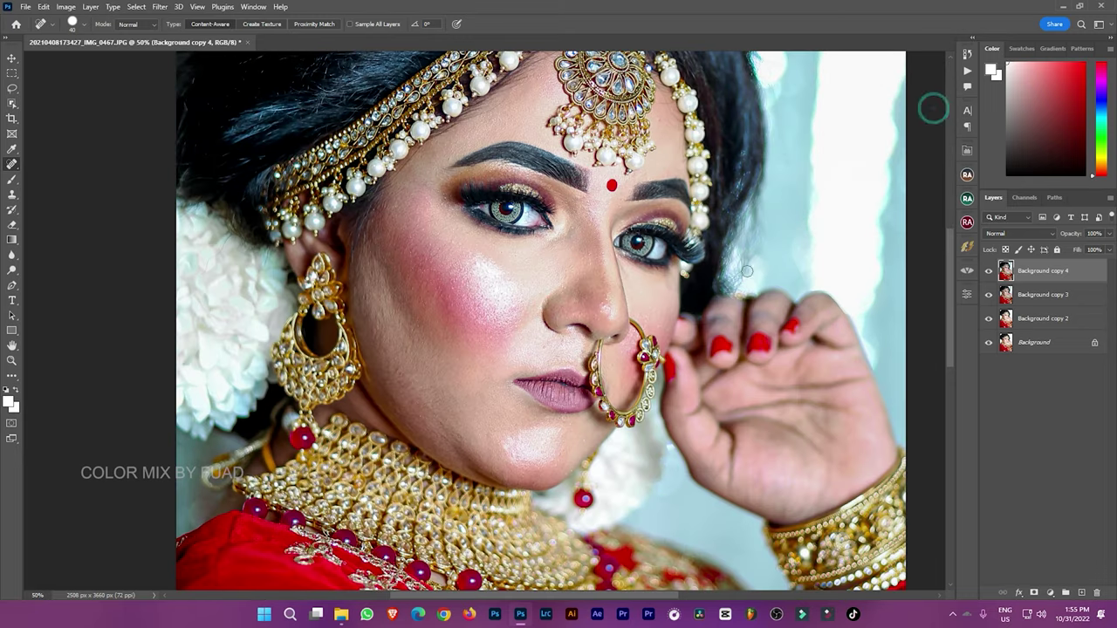
Run Beauty Retouch frequency separation via Gaussian Blur at a 4.7-pixel radius.
left_click(967, 198)
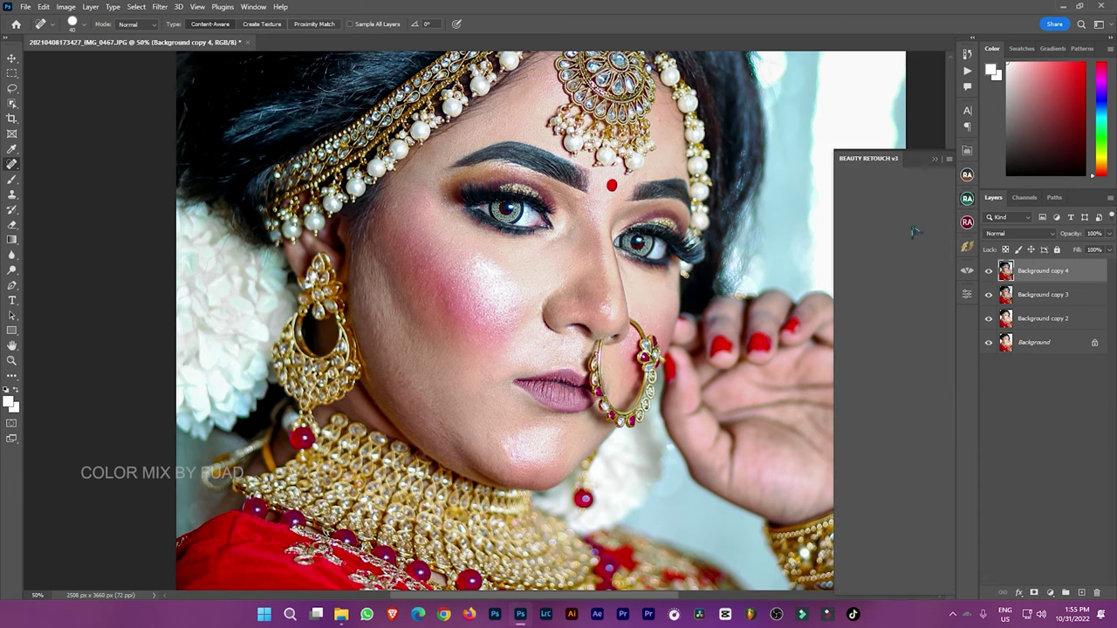
left_click(873, 283)
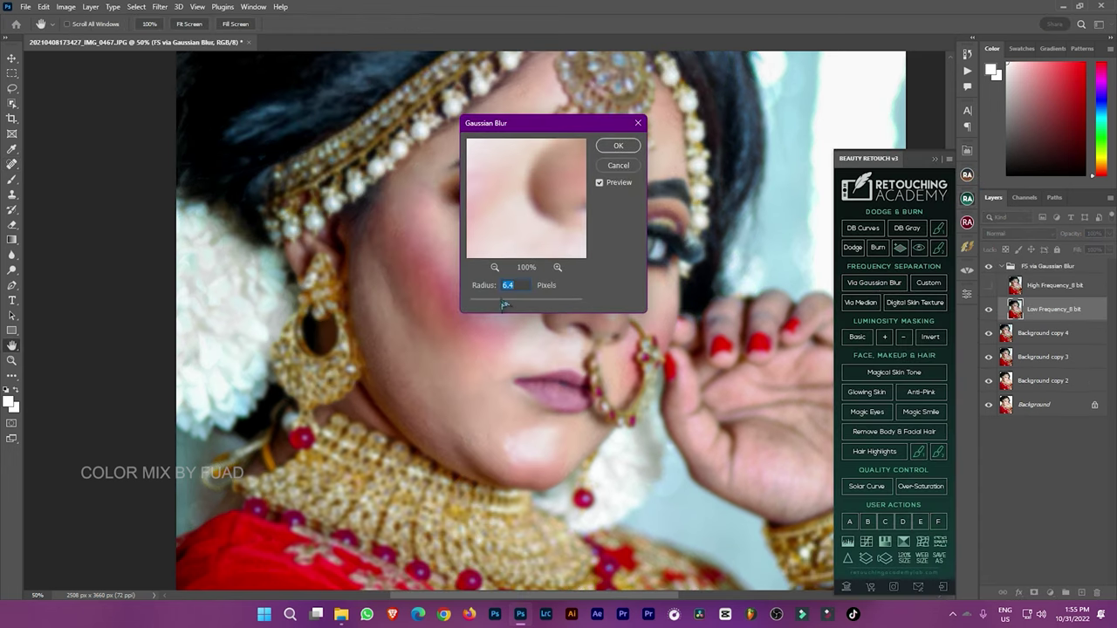
left_click_drag(543, 123, 717, 138)
left_click(674, 321)
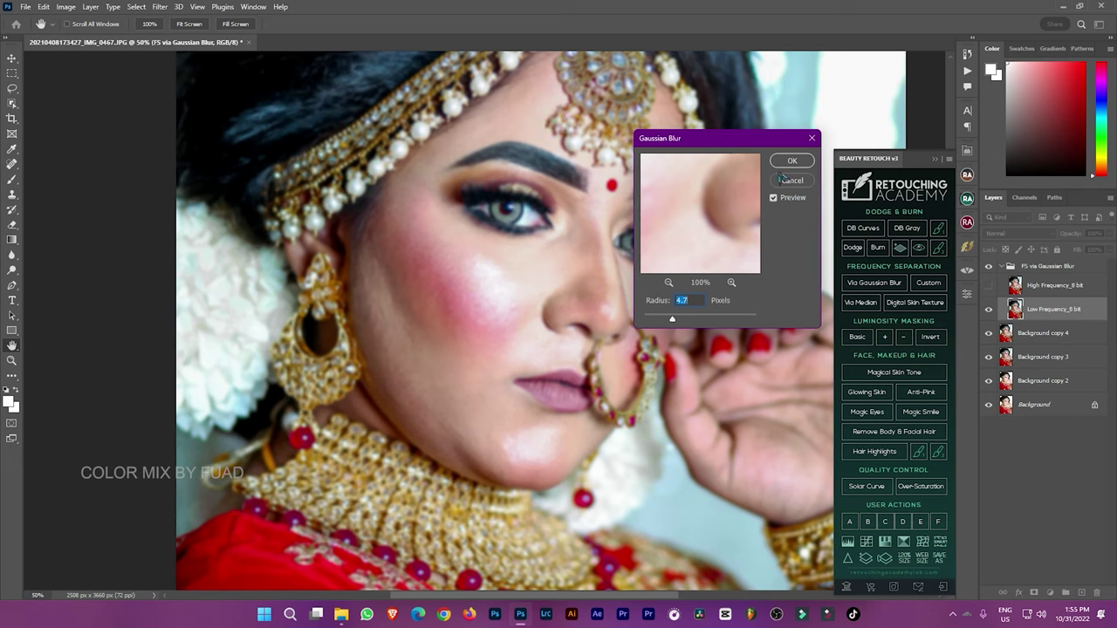
left_click(791, 161)
Switch to the Mixer Brush Tool and clean the paint off the brush.
right_click(13, 179)
left_click(41, 209)
left_click(118, 23)
left_click(810, 218)
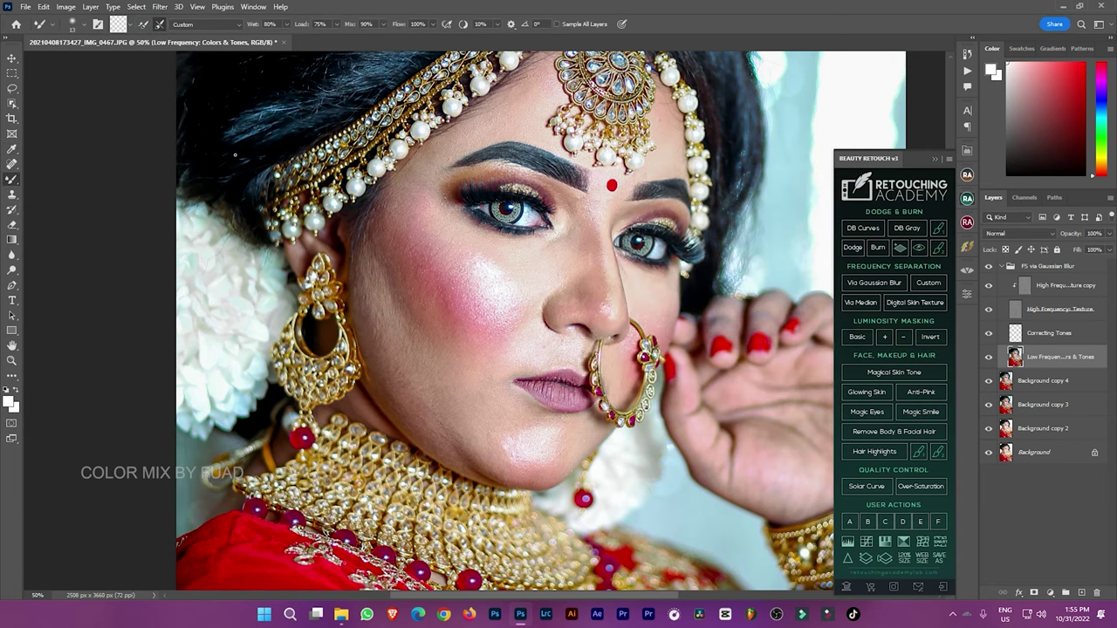
Swap colours and set the Mixer Brush to 2% wet and 3% load, sized around 125.
left_click(16, 389)
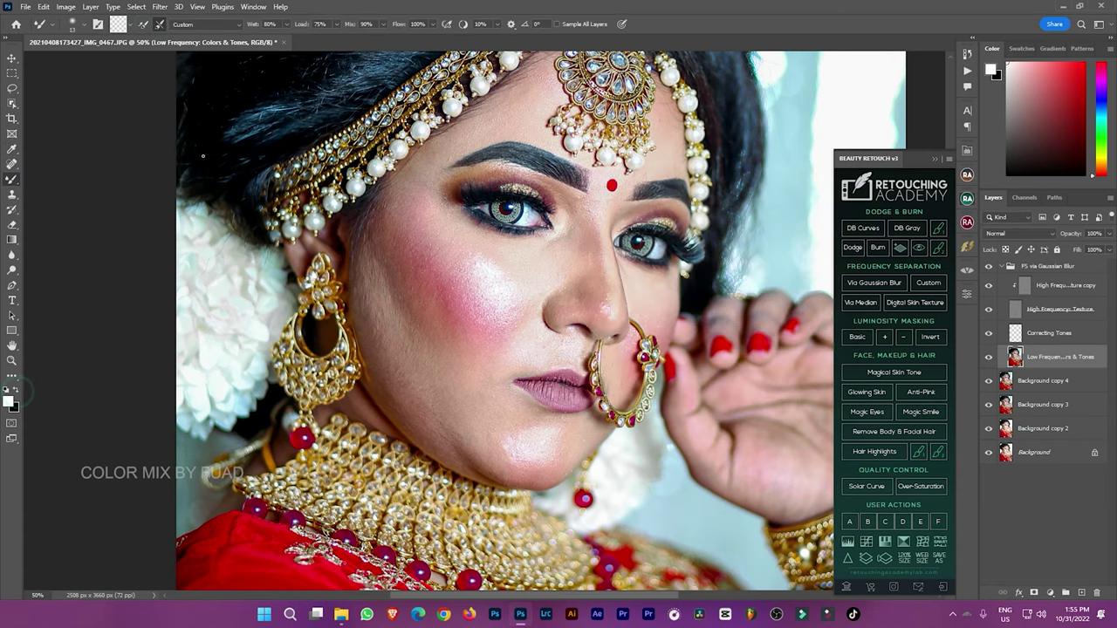
left_click(271, 24)
key("bracketright")
key("bracketright")
key("bracketright")
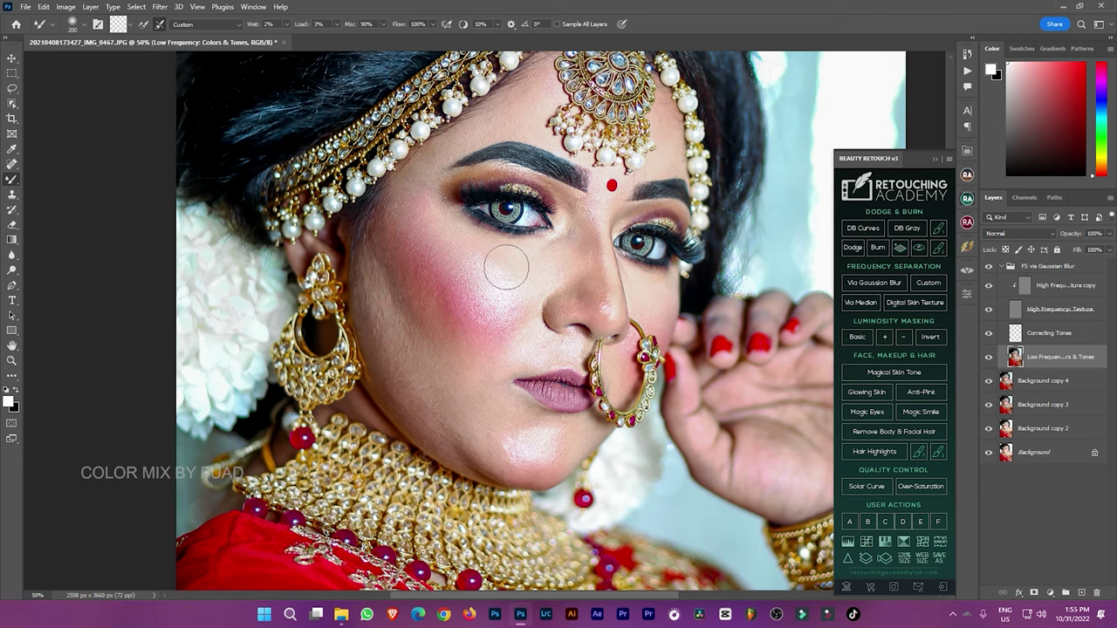
key("bracketleft")
key("bracketleft")
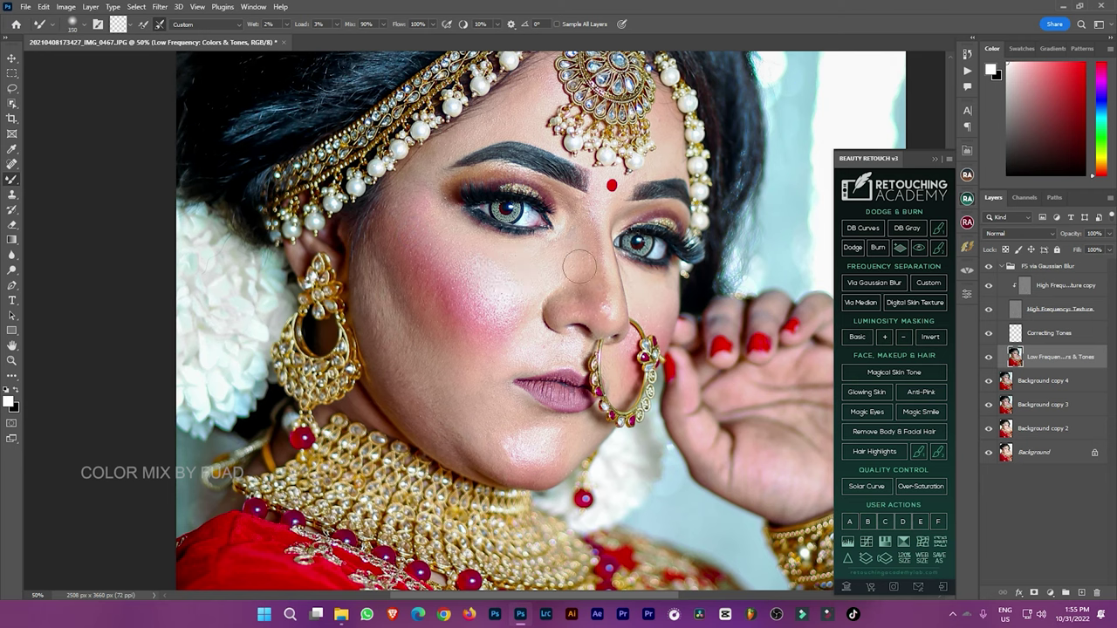
key("bracketleft")
key("bracketleft")
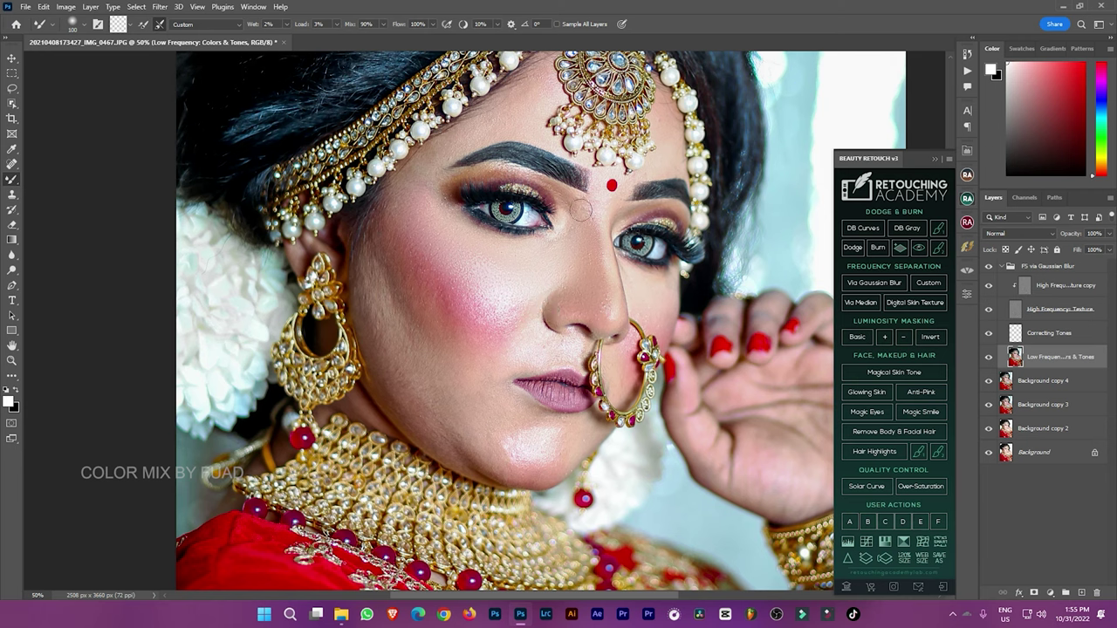
key("bracketright")
key("bracketright")
key("bracketright")
key("bracketleft")
key("bracketleft")
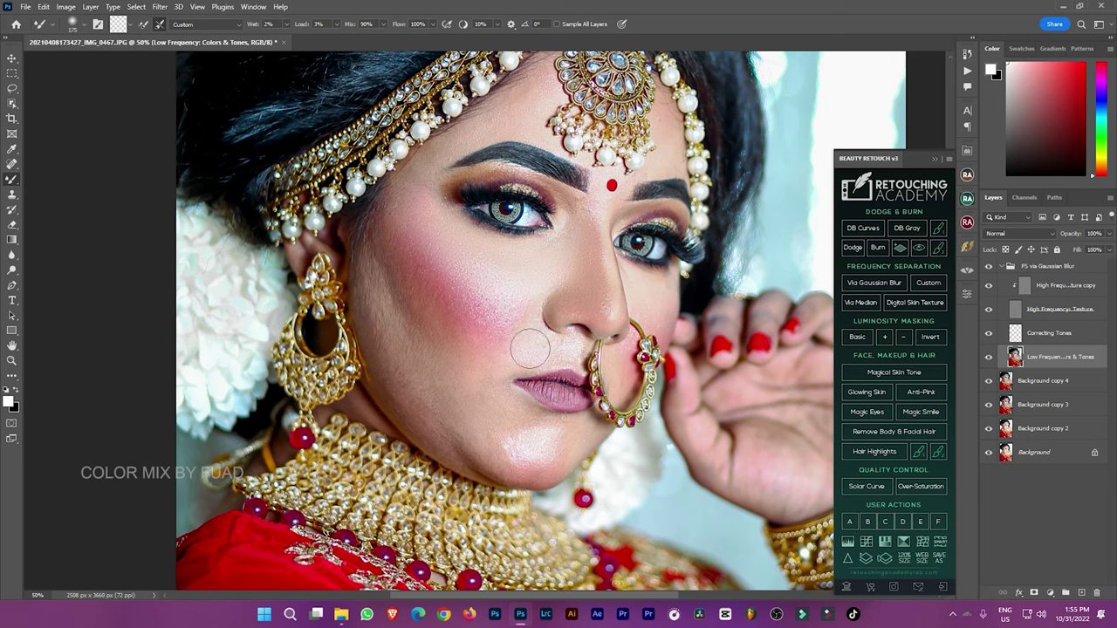
Blend low-frequency skin tones down the left cheek, near the lips, forehead and nose.
left_click_drag(509, 365, 469, 451)
key("bracketright")
key("bracketright")
key("bracketright")
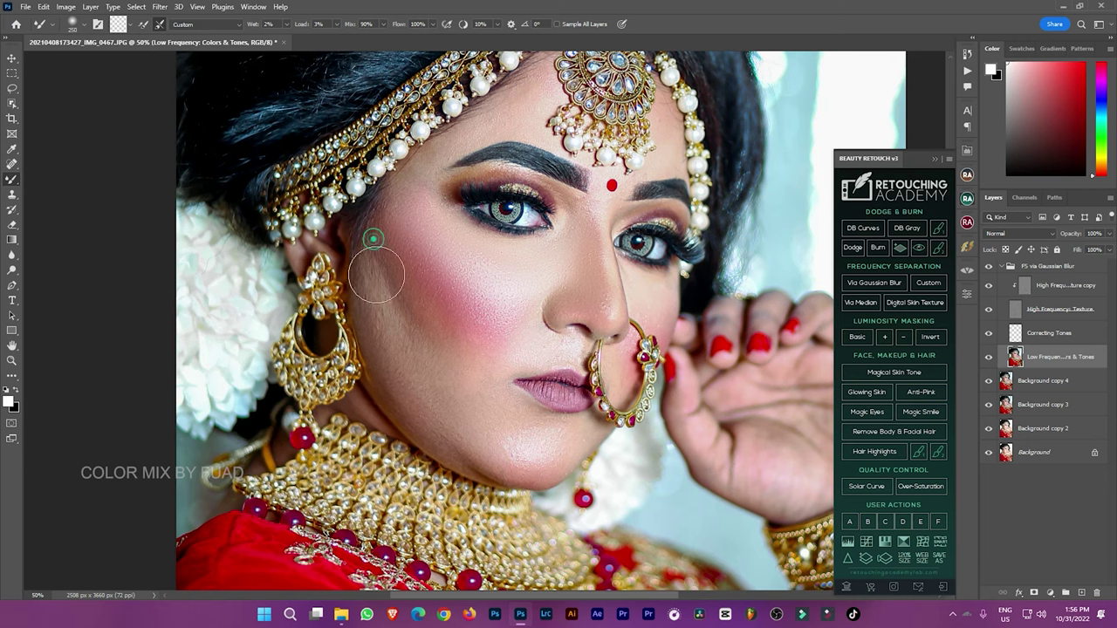
key("bracketleft")
key("bracketleft")
key("bracketleft")
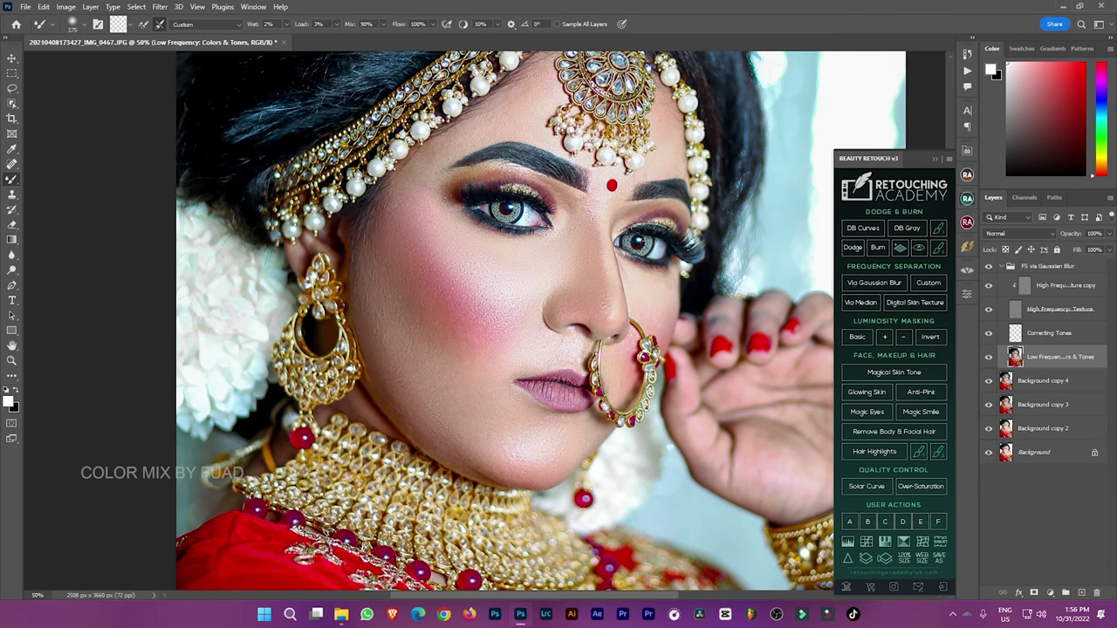
key("bracketleft")
key("bracketleft")
key("bracketright")
key("bracketleft")
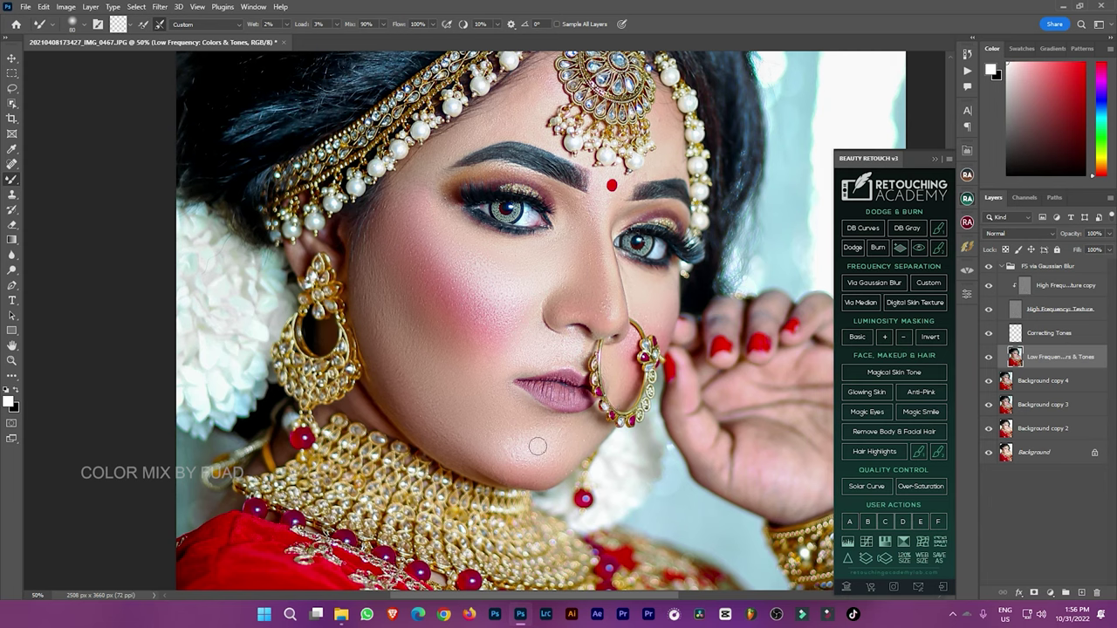
Smooth the palm crease, finger shadows and back of the raised hand with the mixer brush.
scroll(524, 392, "up", 3)
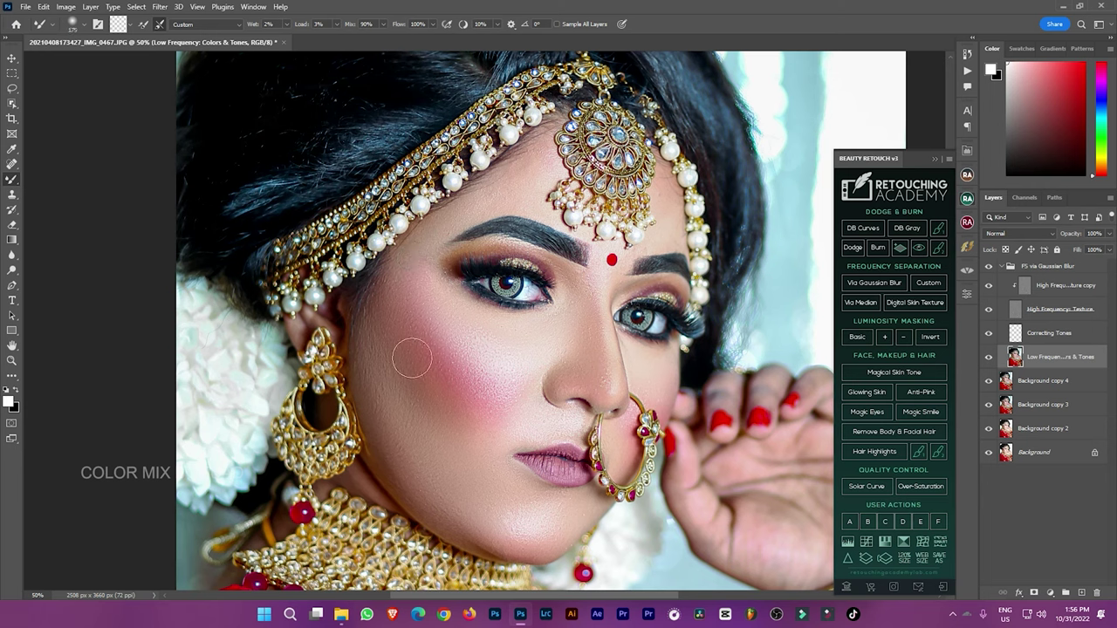
key("bracketleft")
key("bracketleft")
key("bracketleft")
left_click_drag(618, 428, 449, 121)
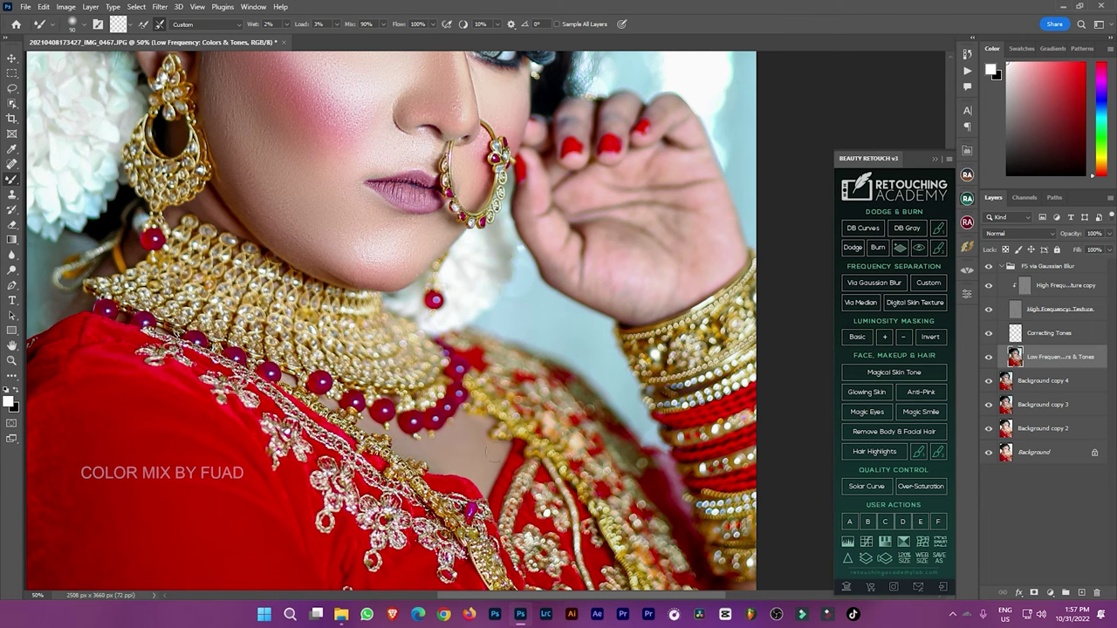
key("bracketright")
key("bracketright")
key("bracketright")
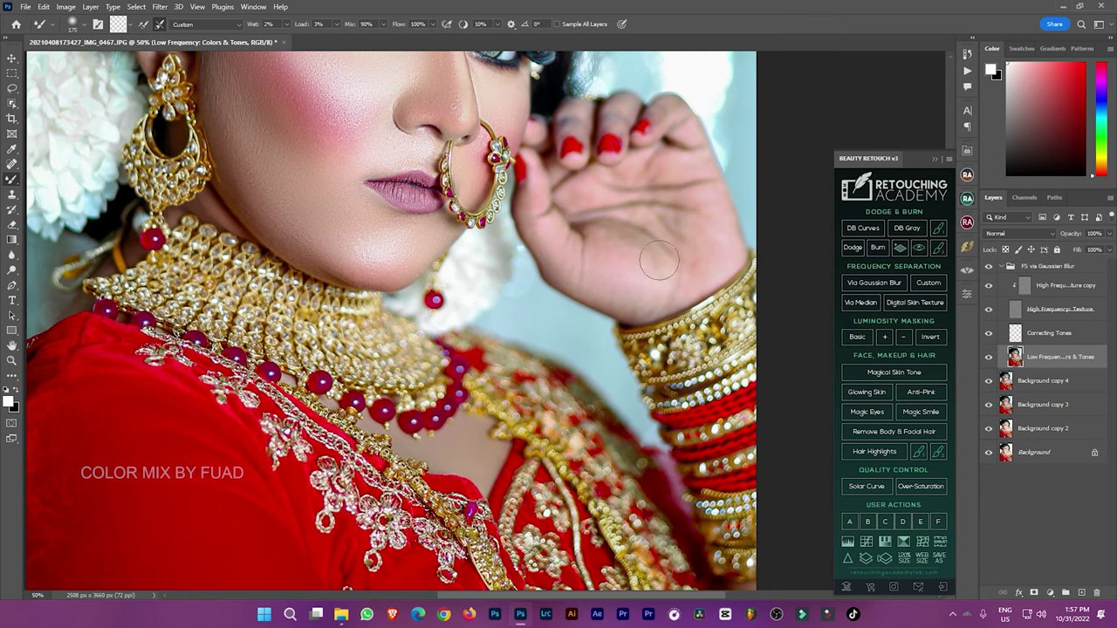
left_click_drag(617, 190, 677, 253)
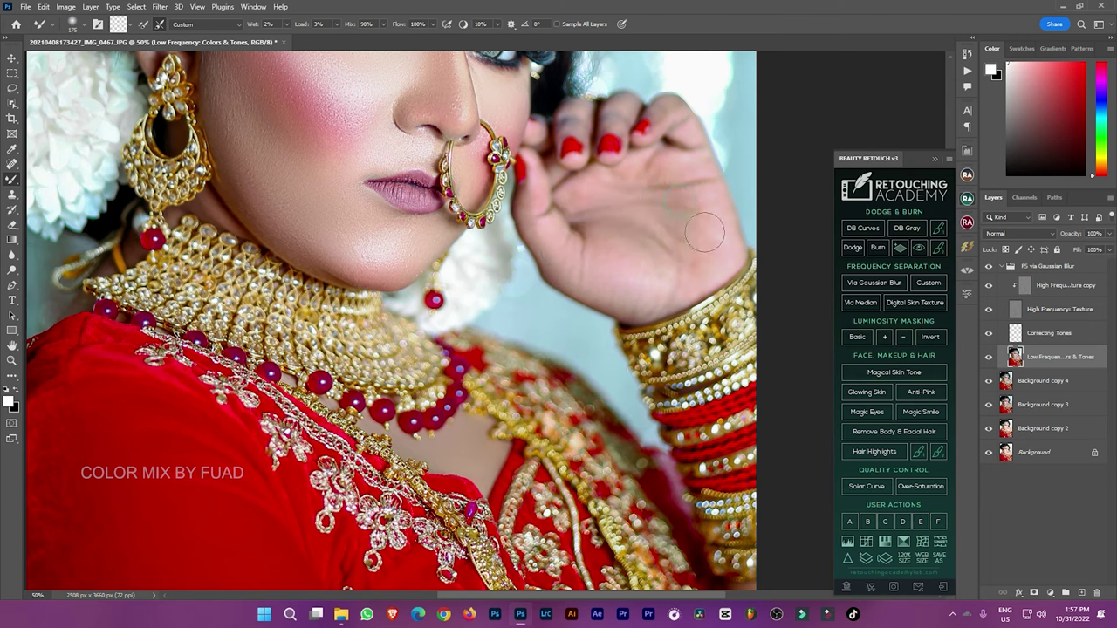
key("bracketleft")
key("bracketleft")
key("bracketleft")
left_click_drag(609, 112, 672, 105)
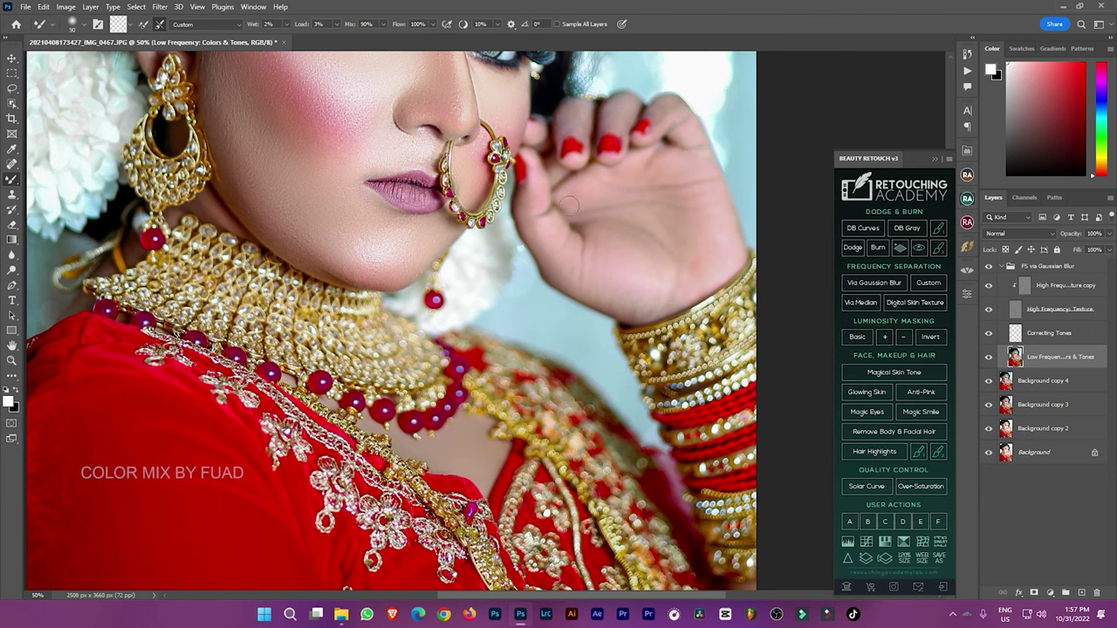
left_click_drag(627, 200, 543, 207)
Blend the cheek tones with a large 300 mixer brush.
scroll(543, 207, "down", 2)
scroll(507, 213, "down", 2)
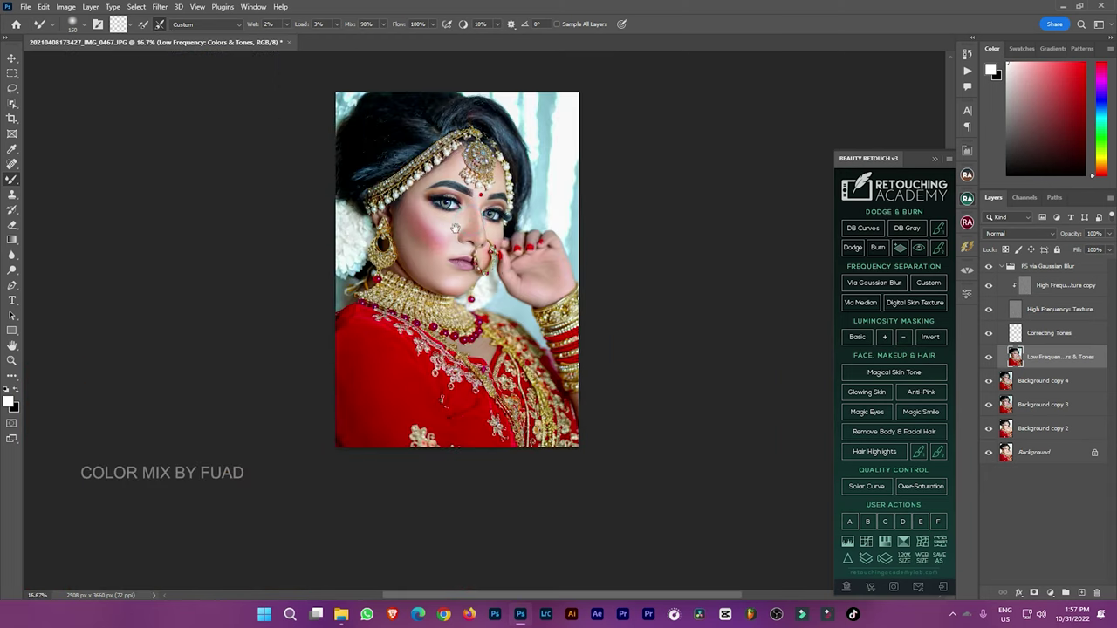
scroll(455, 221, "up", 1)
key("bracketright")
key("bracketright")
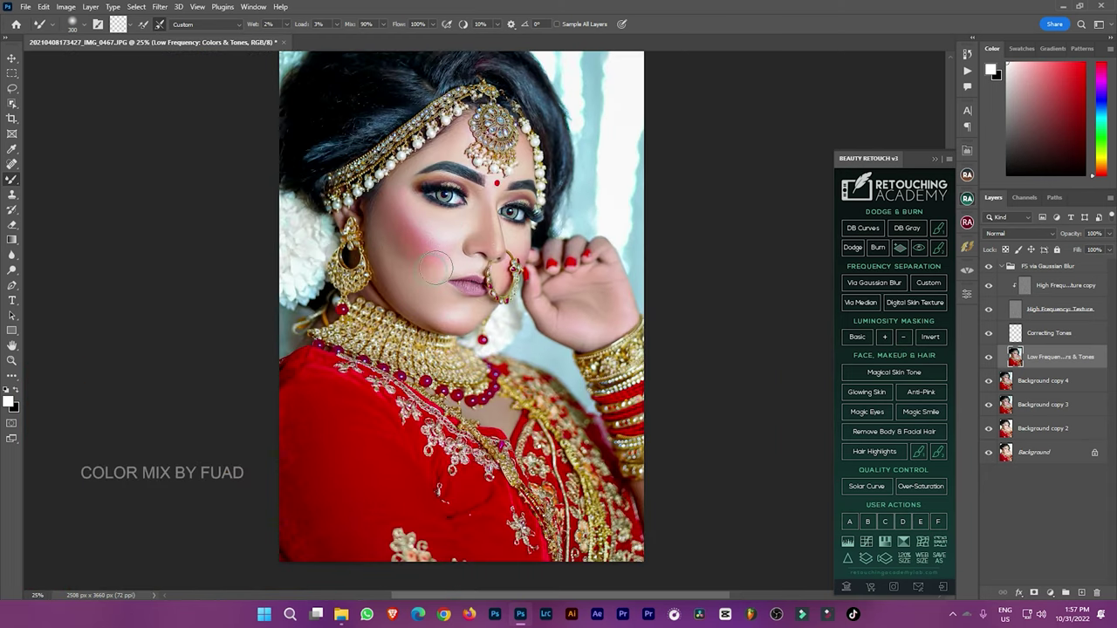
left_click_drag(383, 221, 415, 267)
Collapse the FS group and stamp an FS via Gaussian Blur (merged) layer.
key("ctrl+minus")
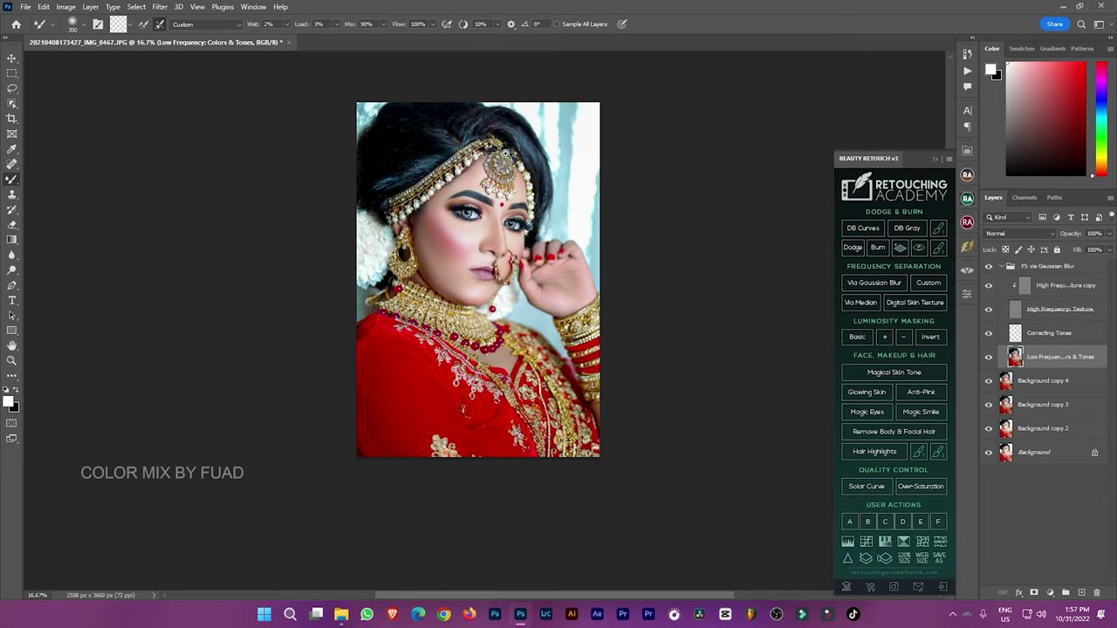
scroll(506, 155, "up", 1)
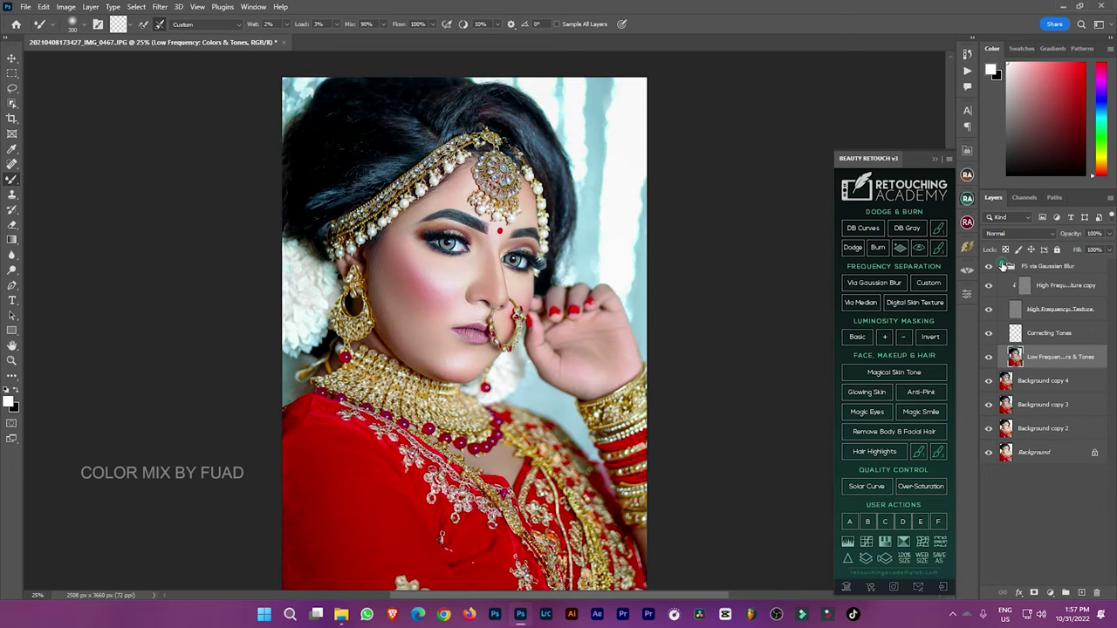
left_click(1008, 266)
left_click(1047, 266)
key("ctrl+alt+e")
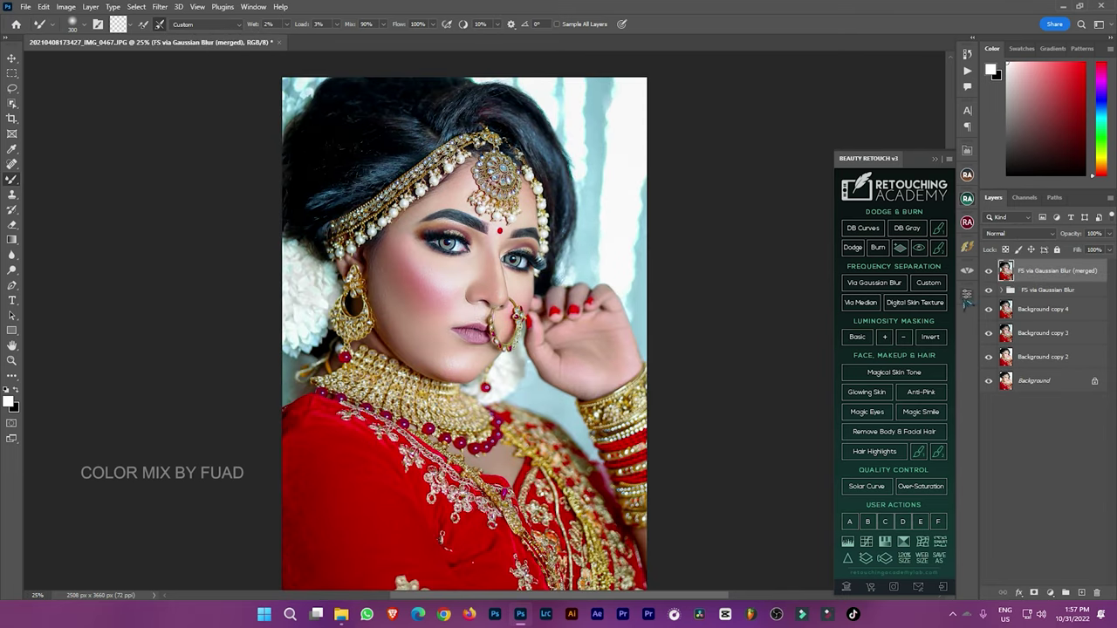
Add the masked Digital Skin Texture layer and set the regular Brush to 42% flow.
left_click(915, 302)
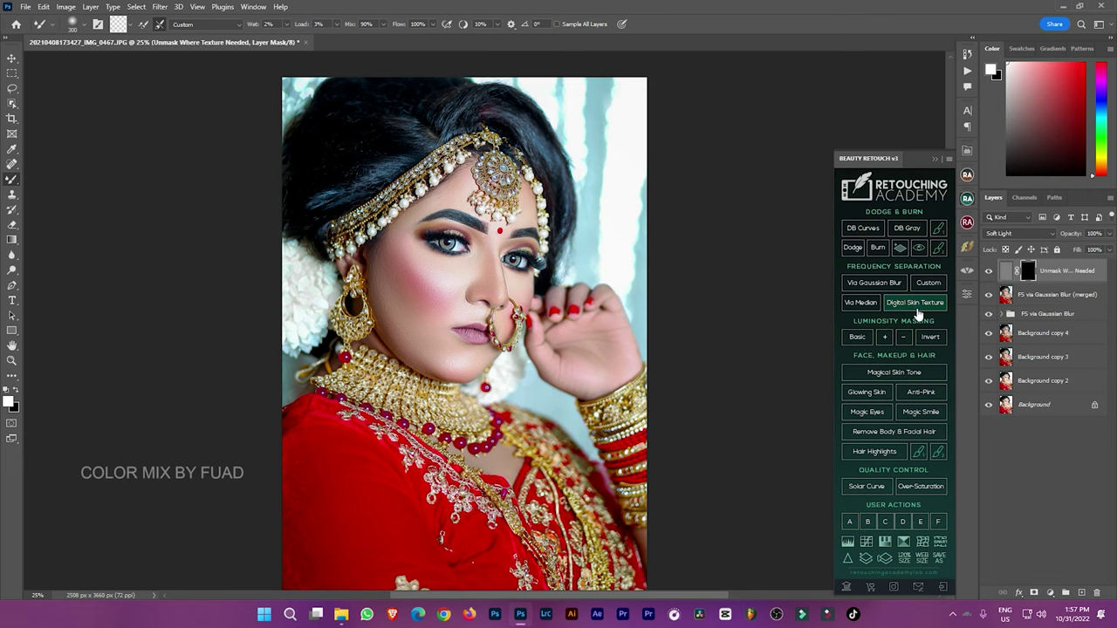
right_click(11, 179)
left_click(45, 180)
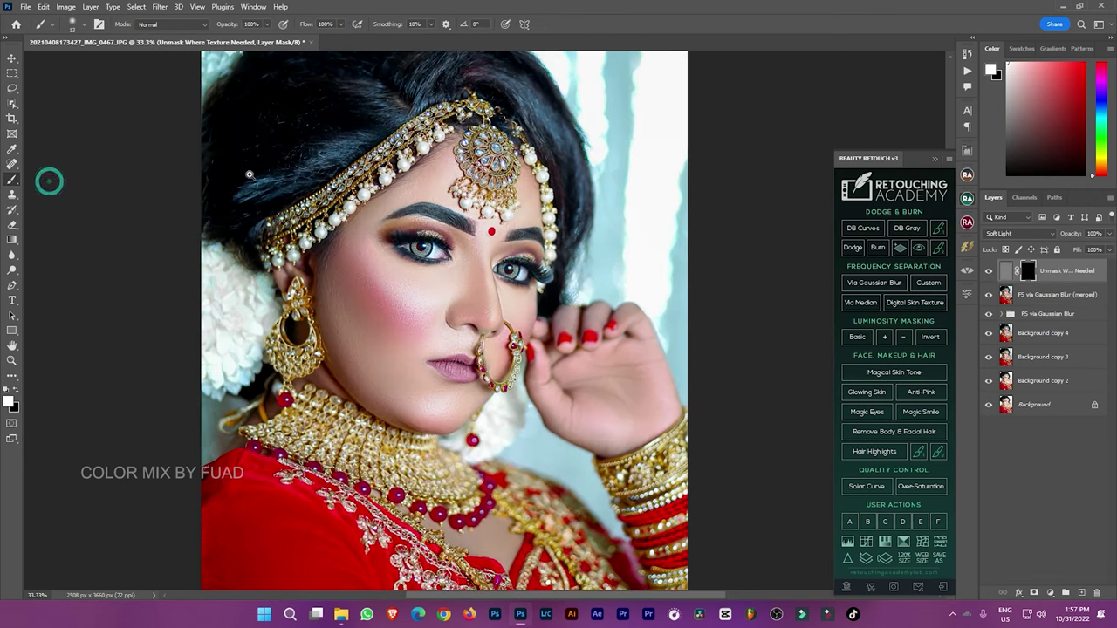
key("ctrl+plus")
left_click(250, 23)
key("Tab")
type("42")
key("Return")
Paint skin texture back below the eye at full opacity, then stamp a merged layer.
key("bracketright")
key("bracketright")
key("bracketright")
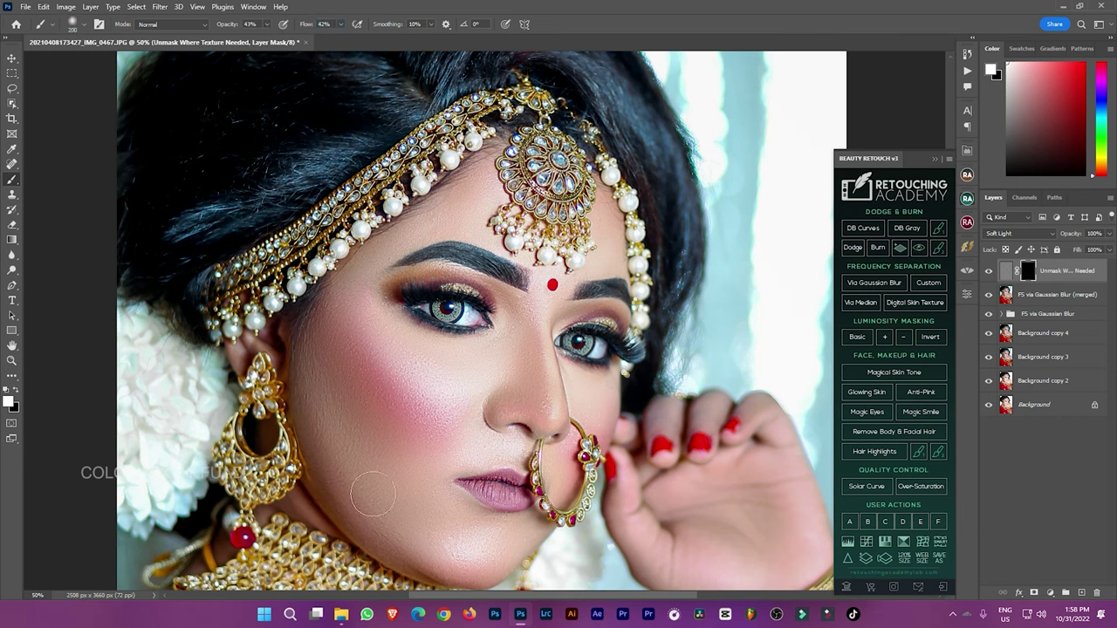
left_click_drag(223, 24, 319, 24)
key("shift+0")
key("0")
key("bracketright")
key("bracketright")
key("bracketright")
key("bracketleft")
key("bracketleft")
key("bracketleft")
key("bracketleft")
key("bracketleft")
left_click(573, 374)
key("bracketleft")
key("bracketright")
key("bracketright")
key("bracketright")
scroll(318, 360, "down", 2)
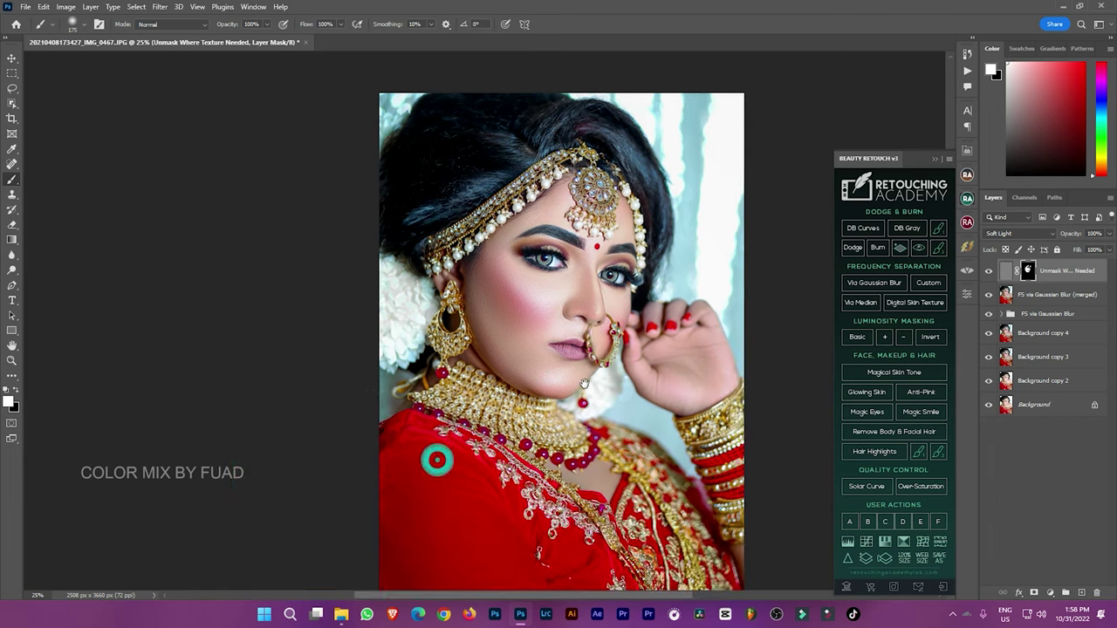
key("ctrl+alt+e")
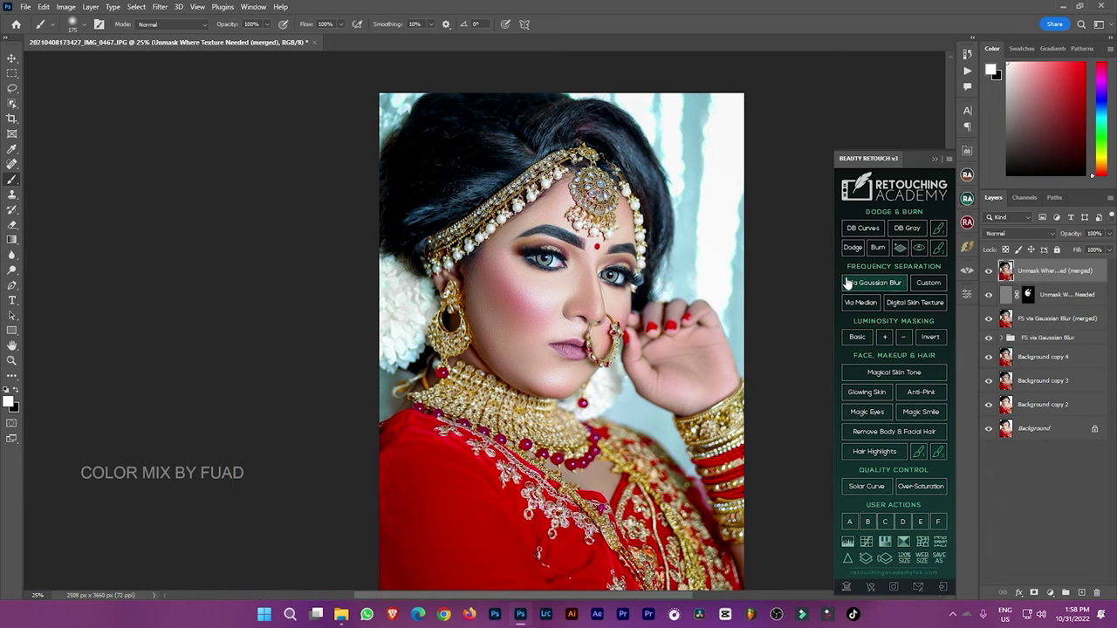
Add the DB Curves dodge and burn groups and lower the brush flow for gentle contouring.
left_click(852, 247)
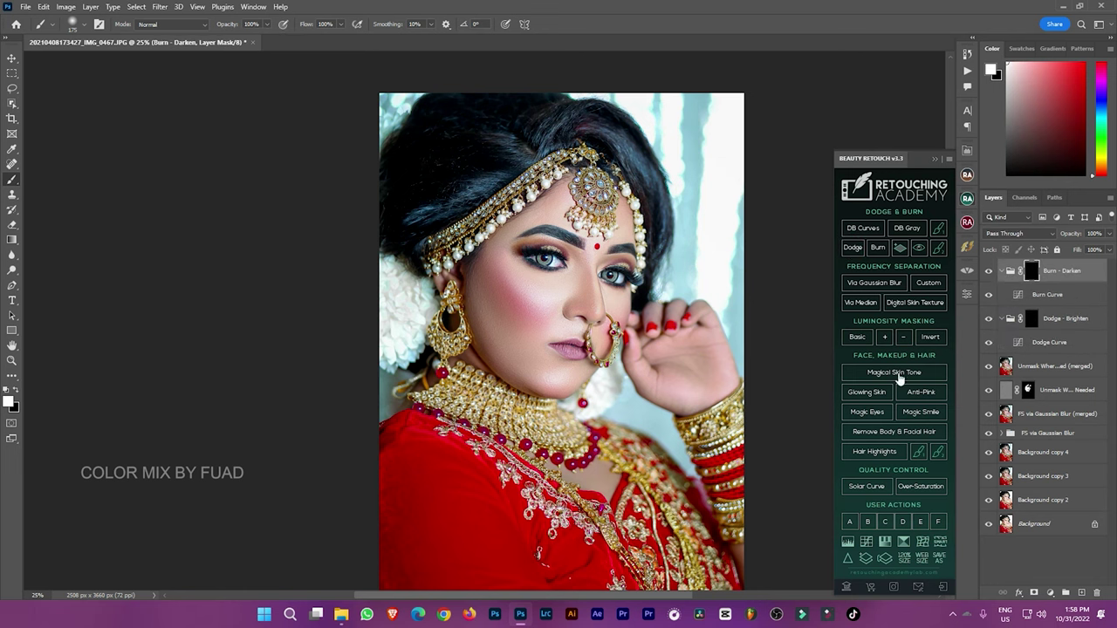
scroll(511, 290, "up", 2)
left_click_drag(307, 23, 190, 26)
left_click_drag(309, 26, 315, 26)
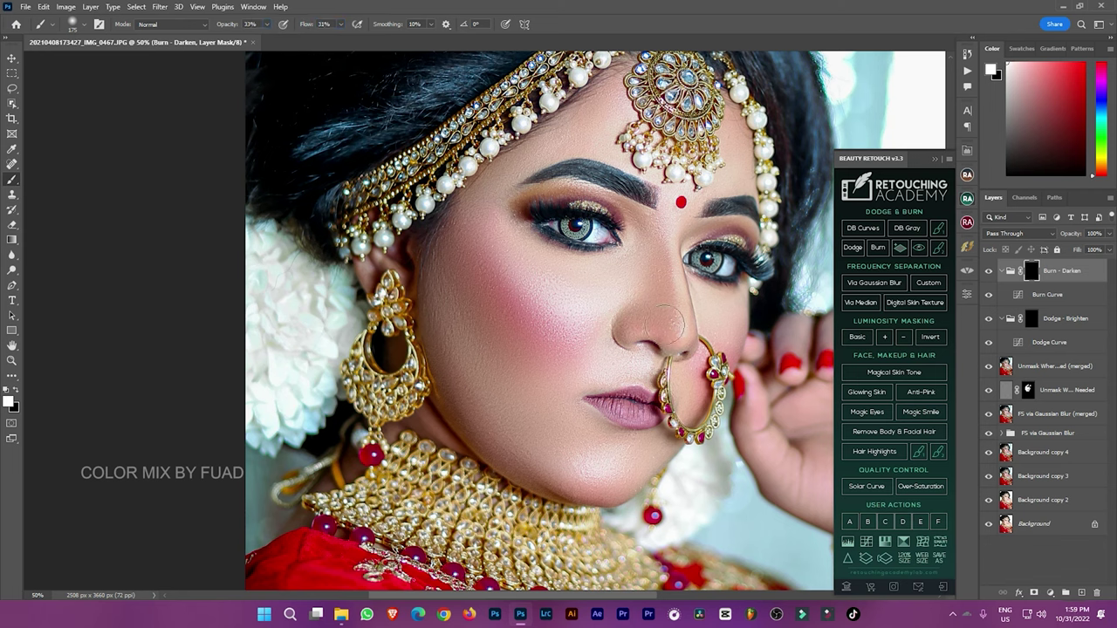
key("bracketleft")
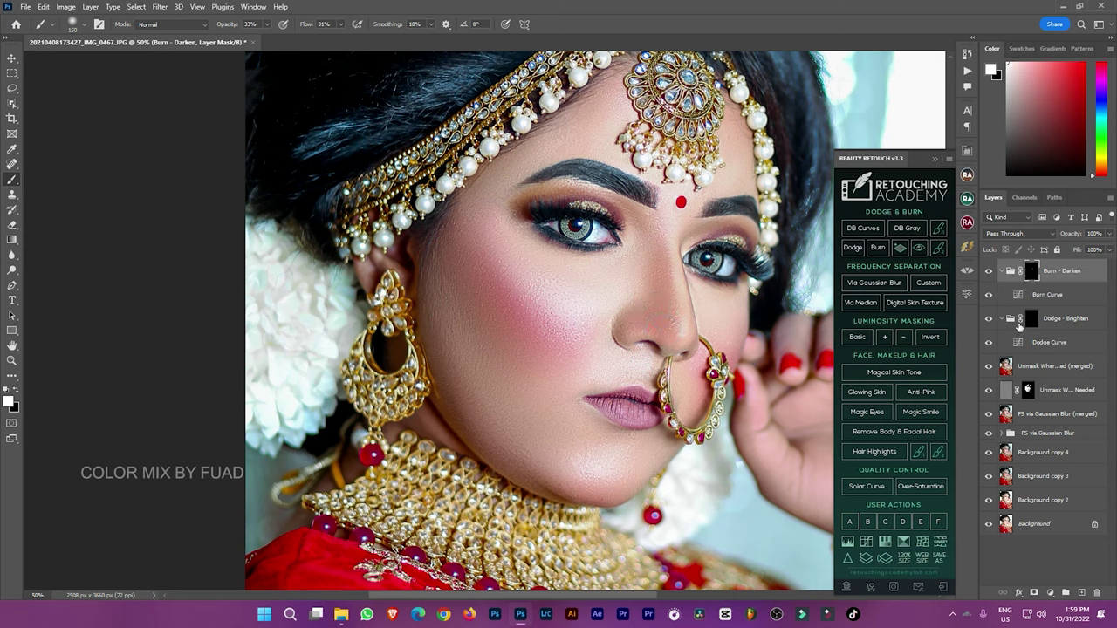
Brighten a highlight along the nose and darken the shadow beside the nose bridge.
left_click(1028, 320)
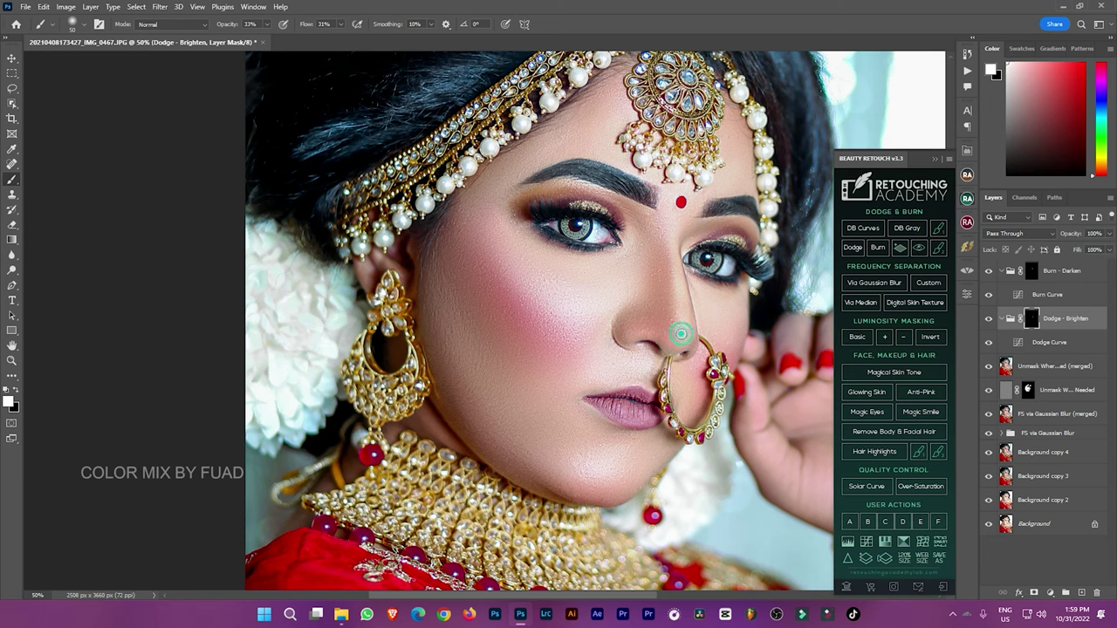
left_click_drag(229, 24, 232, 23)
left_click_drag(305, 24, 308, 24)
left_click_drag(680, 333, 688, 331)
left_click(1032, 272)
left_click_drag(664, 258, 673, 279)
left_click_drag(666, 322, 647, 295)
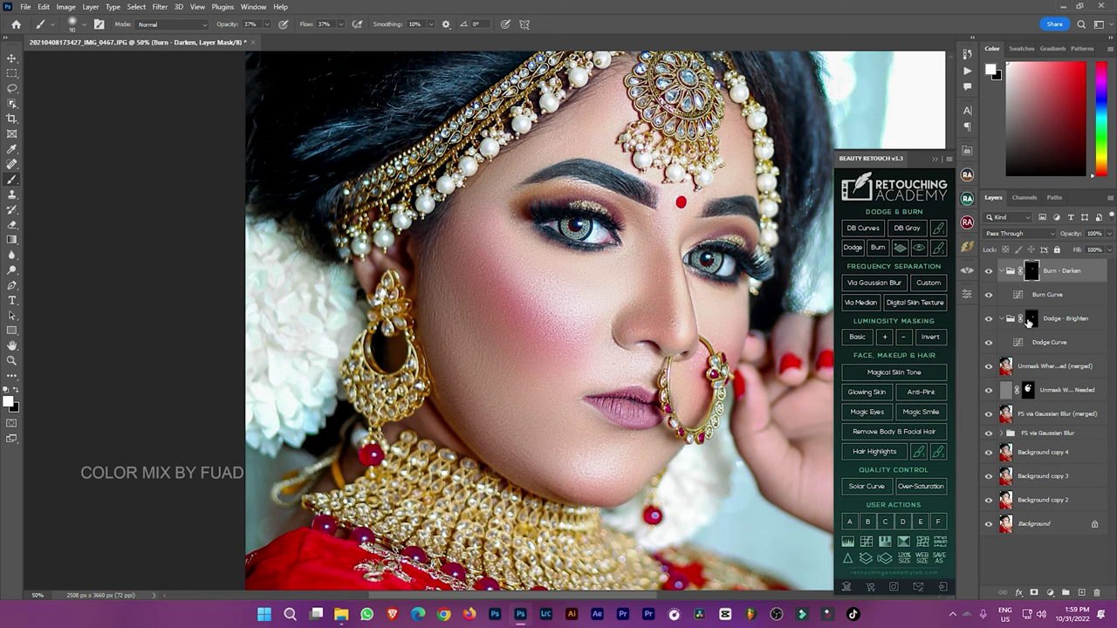
Extend the highlight up the nose bridge and set the brush to 150 on the Dodge - Brighten mask.
left_click(1030, 320)
left_click_drag(684, 314, 681, 284)
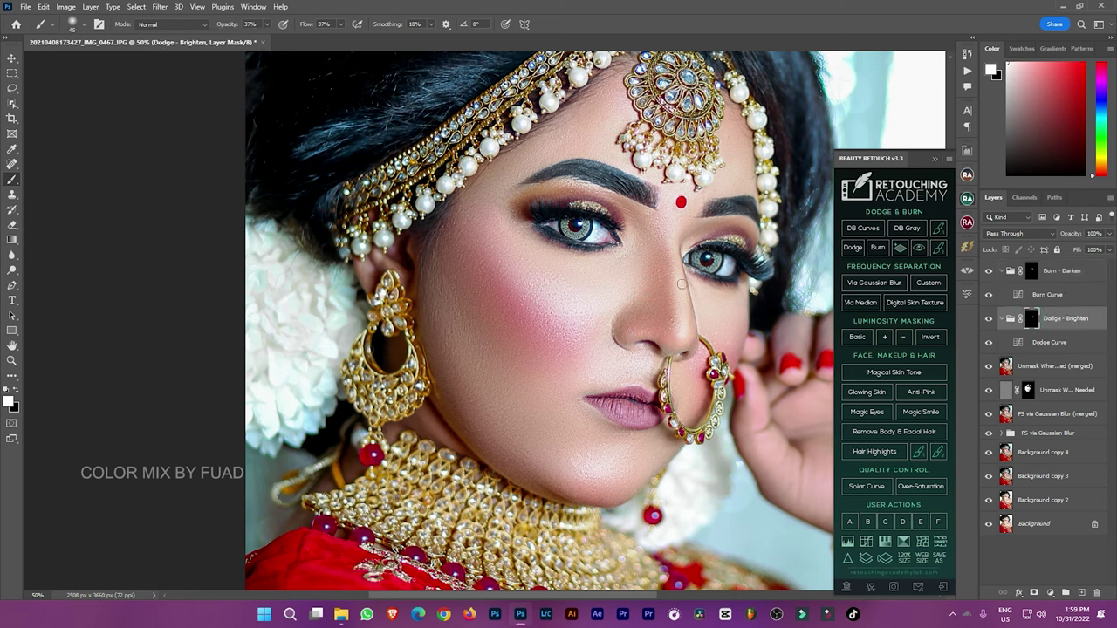
left_click(1031, 271)
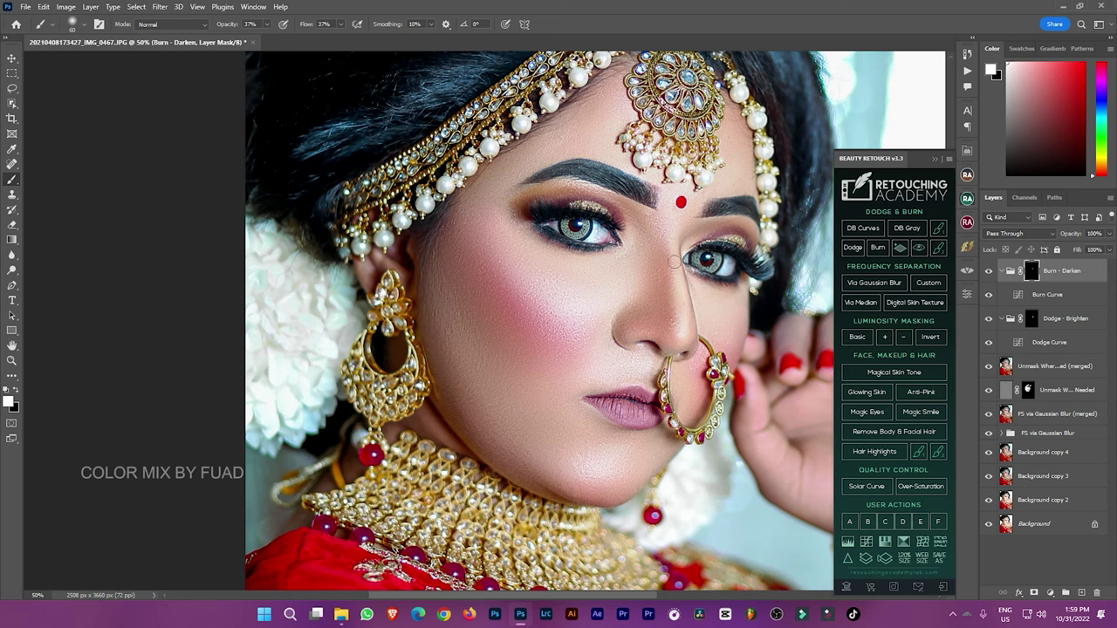
key("bracketright")
key("bracketright")
key("bracketright")
left_click(1032, 317)
key("bracketleft")
key("bracketleft")
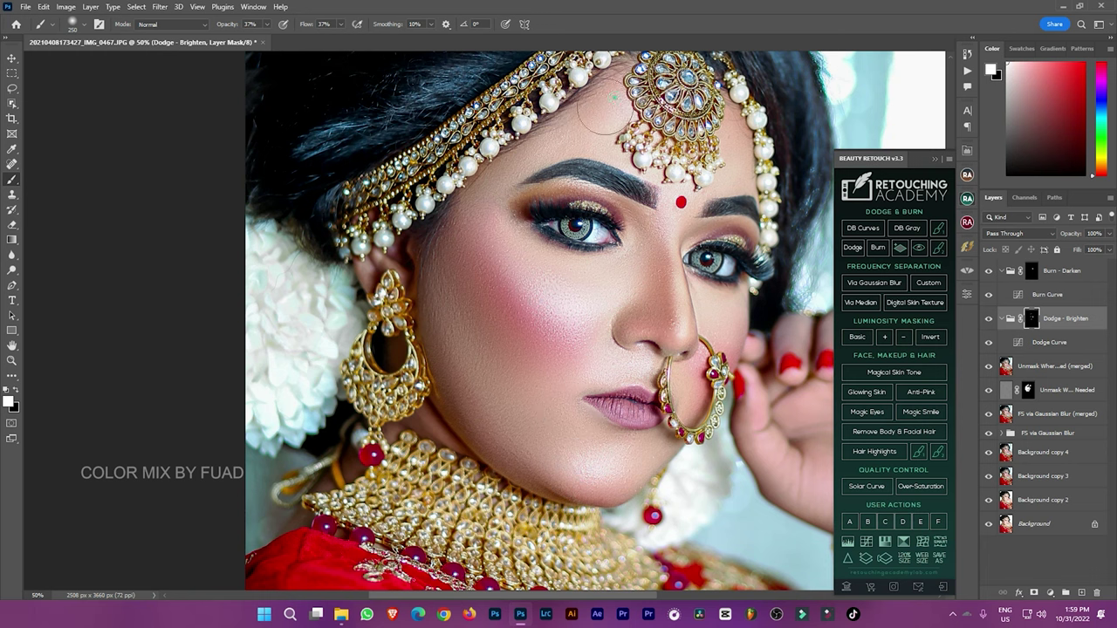
Dab extra highlight and shadow onto the nose with a smaller, stronger brush.
scroll(677, 247, "down", 4)
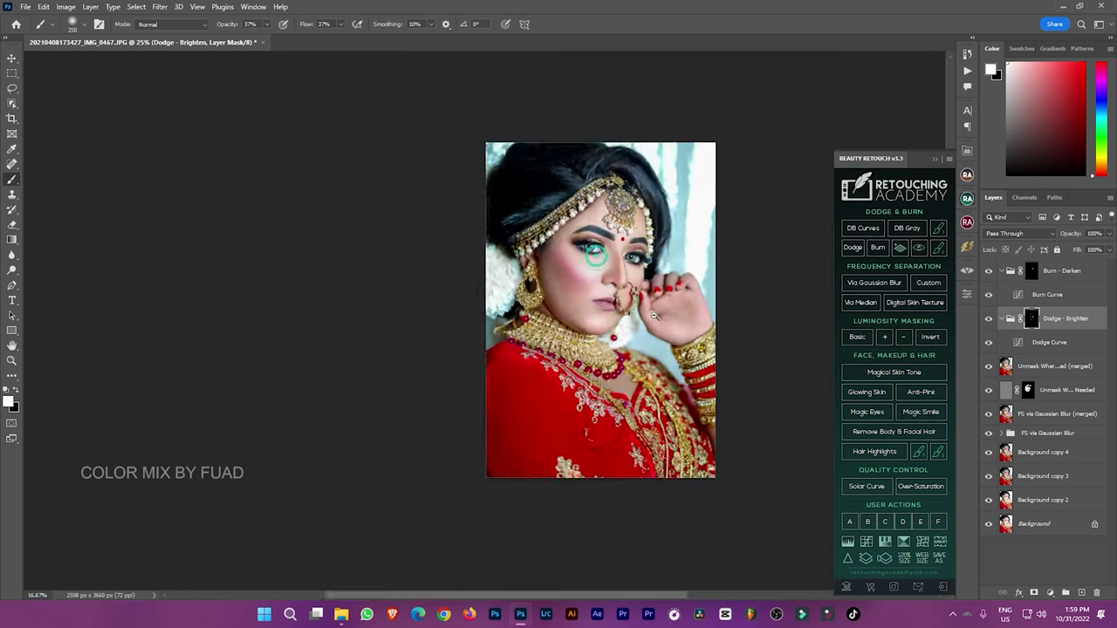
scroll(677, 247, "up", 1)
scroll(676, 247, "up", 1)
scroll(677, 247, "up", 1)
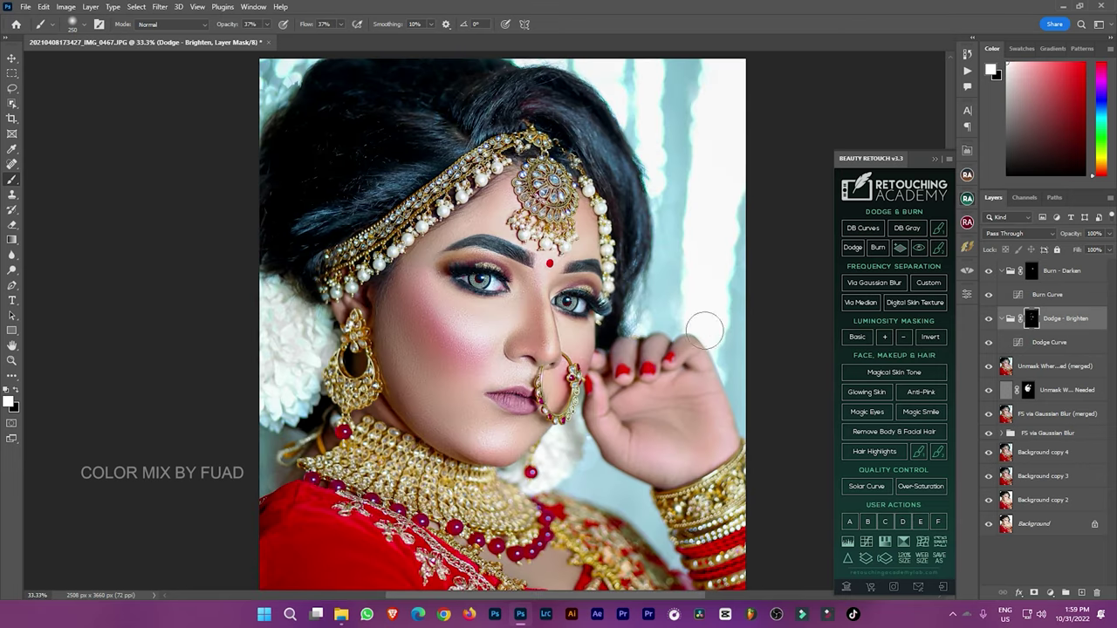
left_click_drag(225, 23, 310, 23)
key("bracketleft")
key("bracketleft")
key("bracketleft")
left_click(549, 333)
left_click(1032, 272)
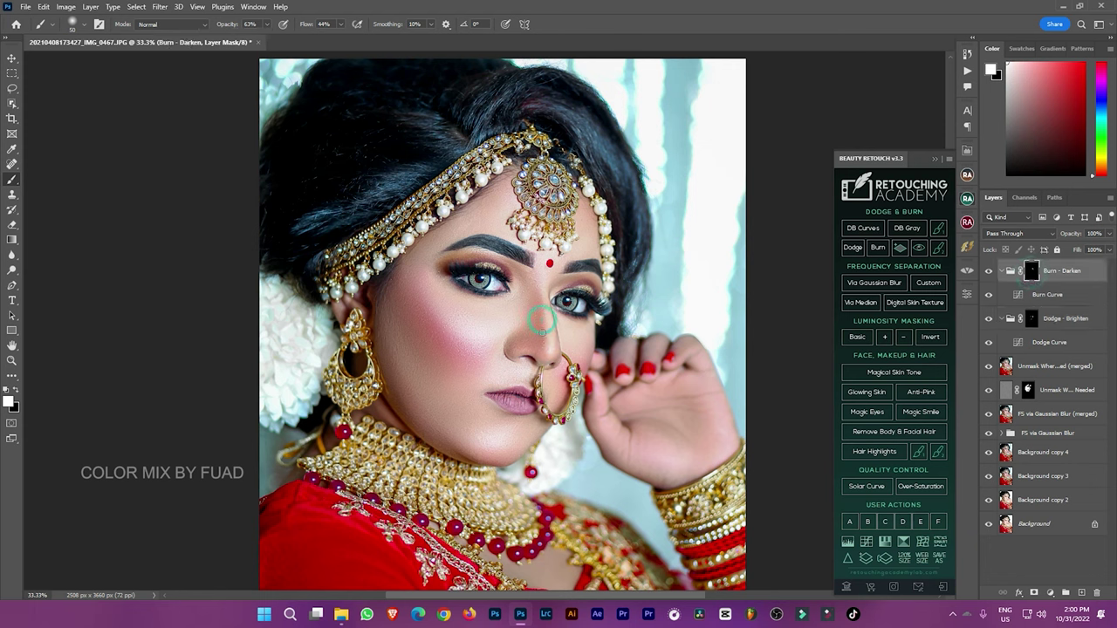
left_click(545, 327)
Toggle the Burn - Darken and Dodge - Brighten groups on and off to compare.
scroll(602, 287, "down", 4)
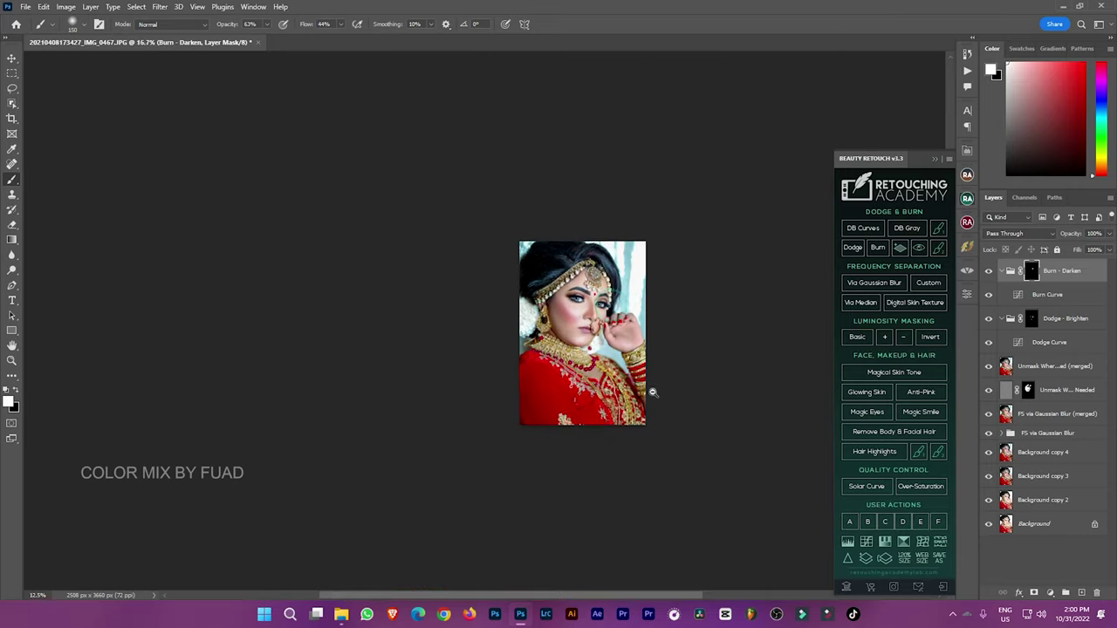
scroll(596, 269, "up", 1)
scroll(593, 280, "up", 1)
scroll(585, 297, "up", 1)
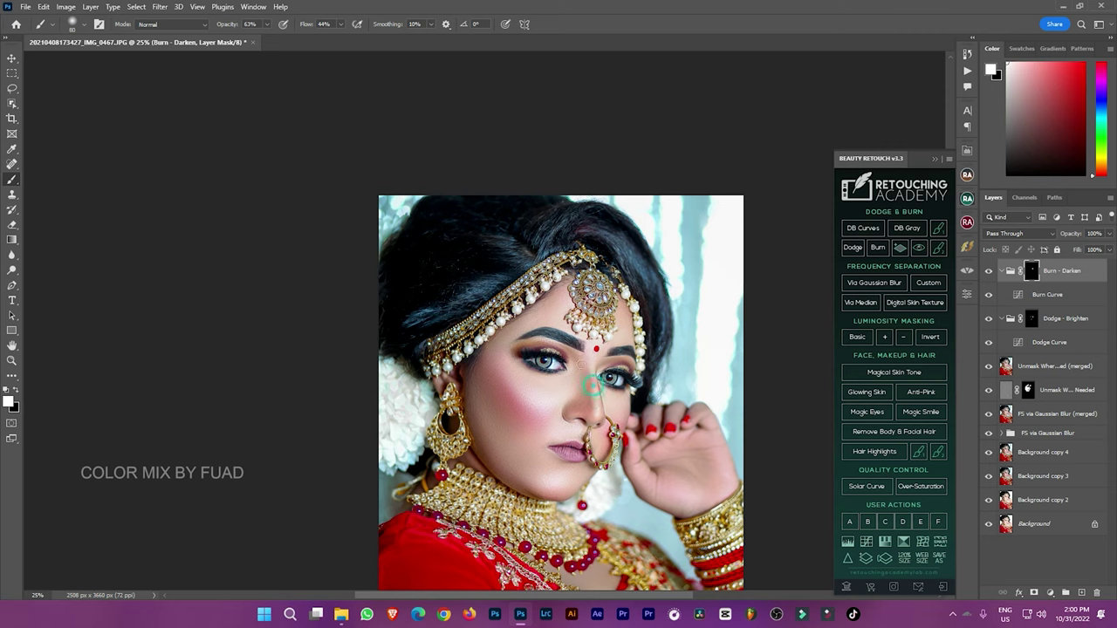
scroll(560, 293, "down", 3)
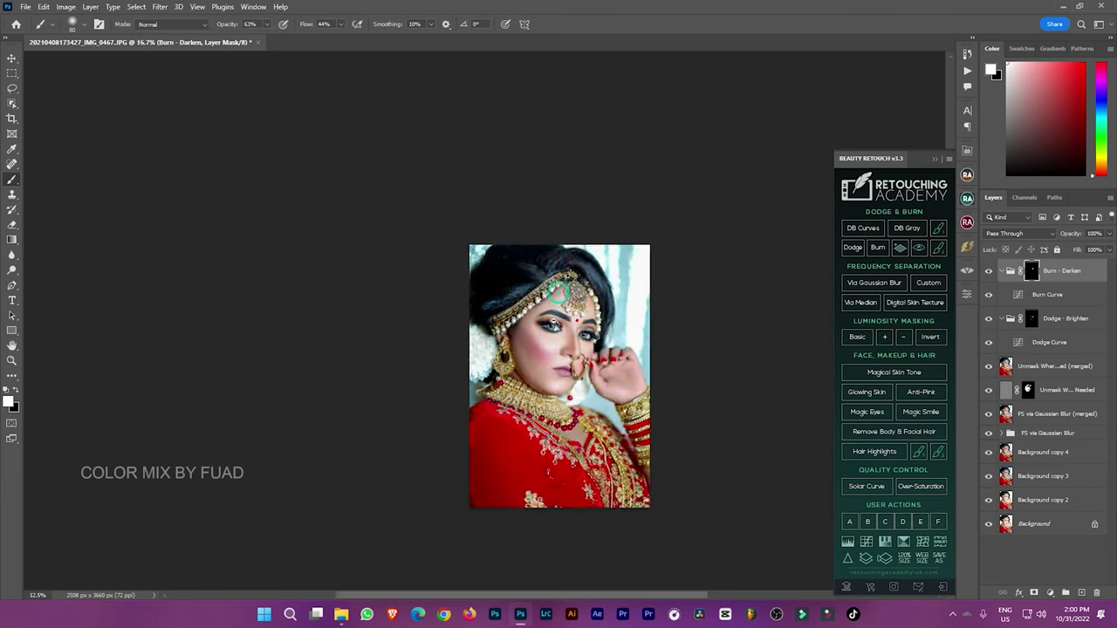
scroll(593, 363, "up", 1)
scroll(584, 376, "up", 2)
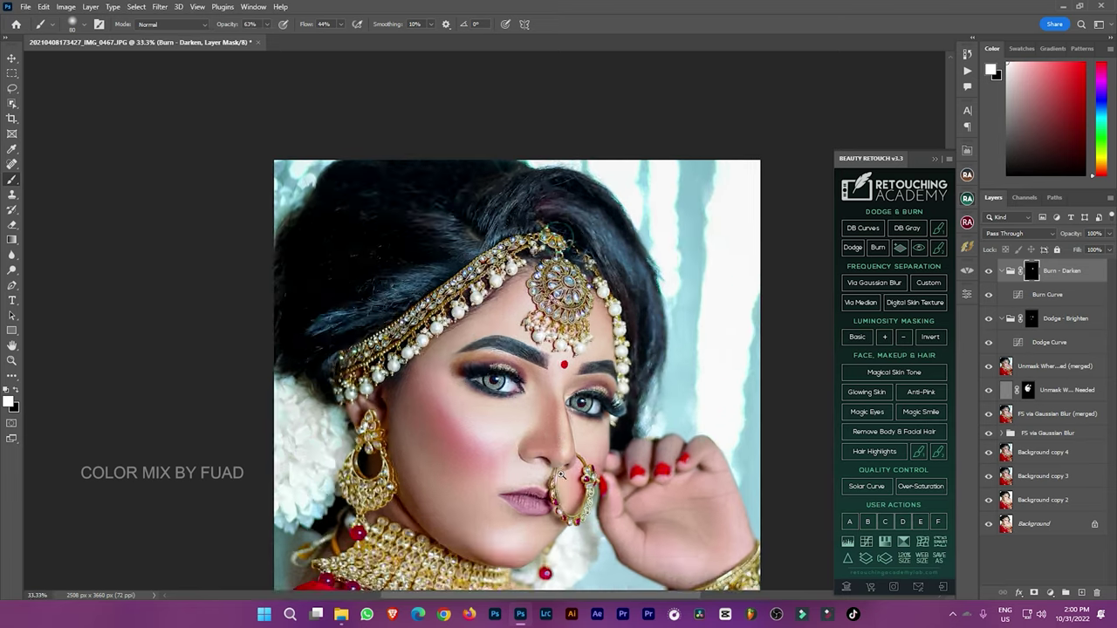
scroll(572, 393, "up", 2)
scroll(561, 405, "up", 1)
scroll(568, 401, "down", 1)
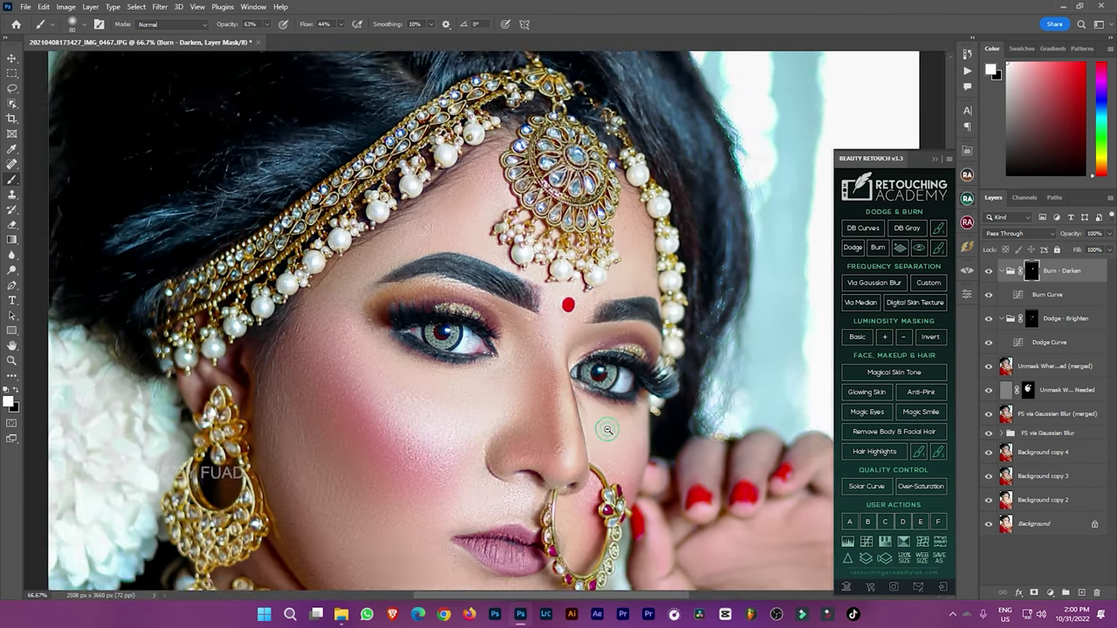
left_click(989, 272)
left_click(989, 271)
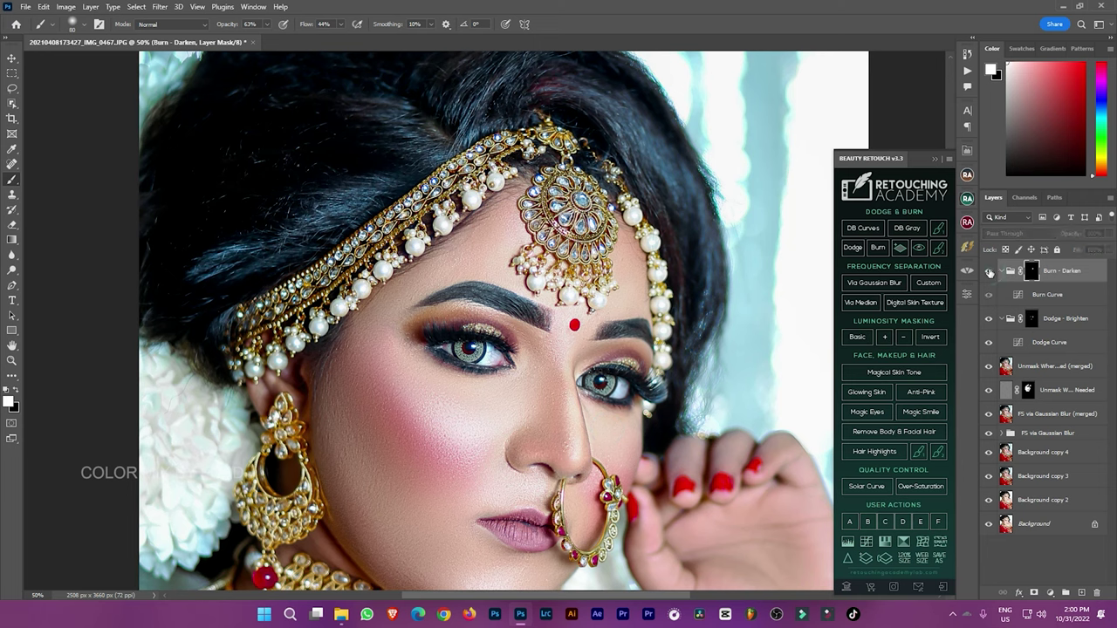
left_click(988, 319)
left_click(989, 318)
left_click(989, 319)
Lower the Dodge - Brighten group opacity to 61%.
left_click(1070, 320)
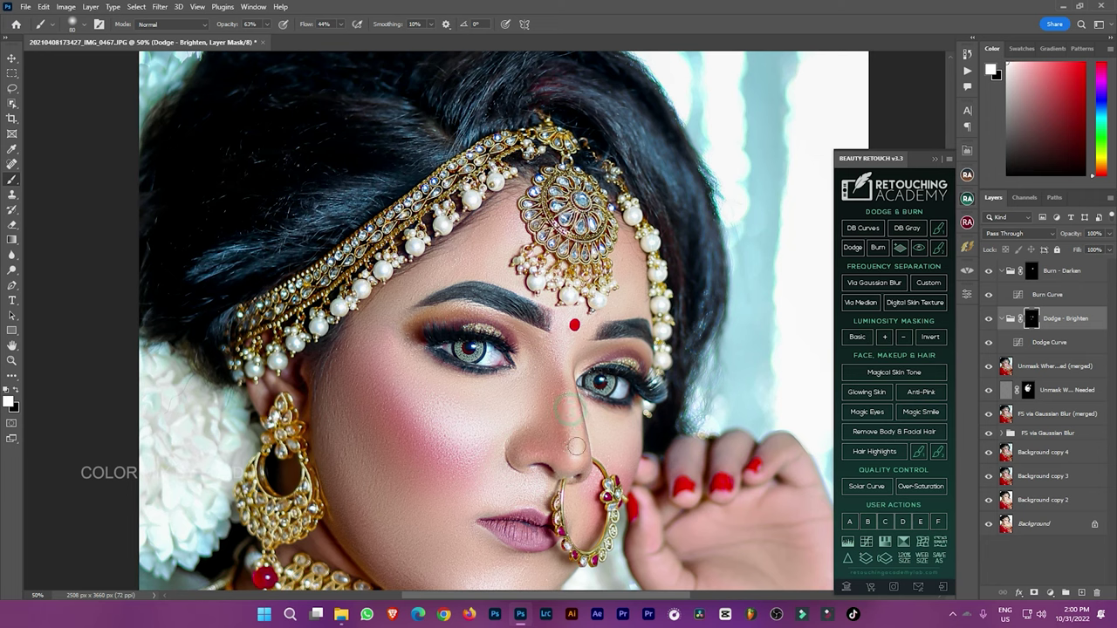
left_click_drag(1109, 234, 1089, 249)
key("ctrl+minus")
key("ctrl+minus")
key("ctrl+minus")
key("ctrl+minus")
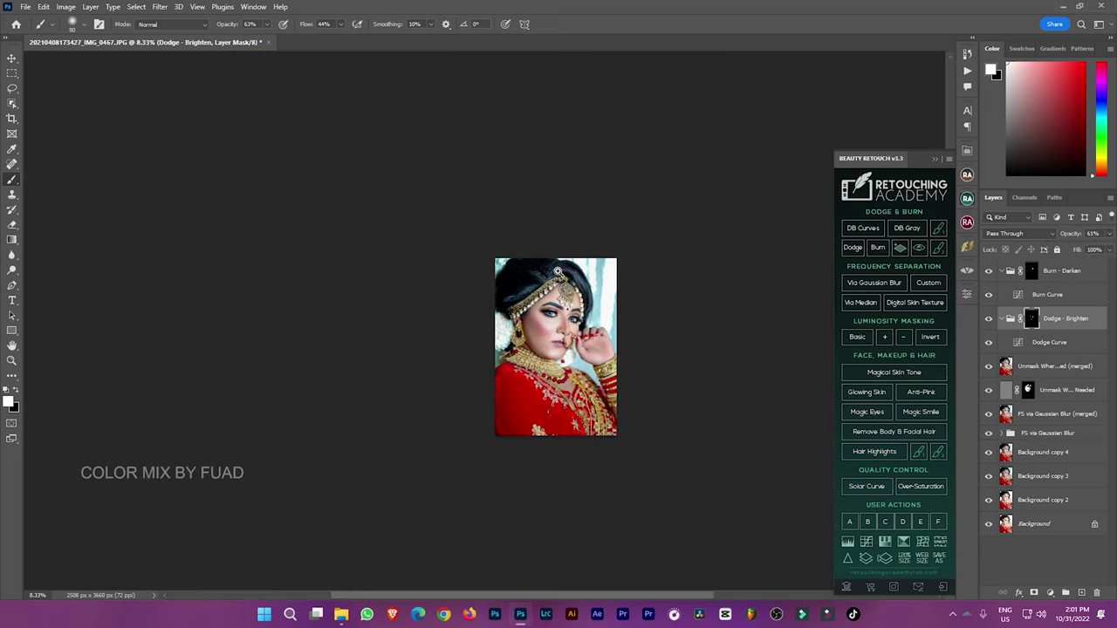
key("ctrl+plus")
key("ctrl+plus")
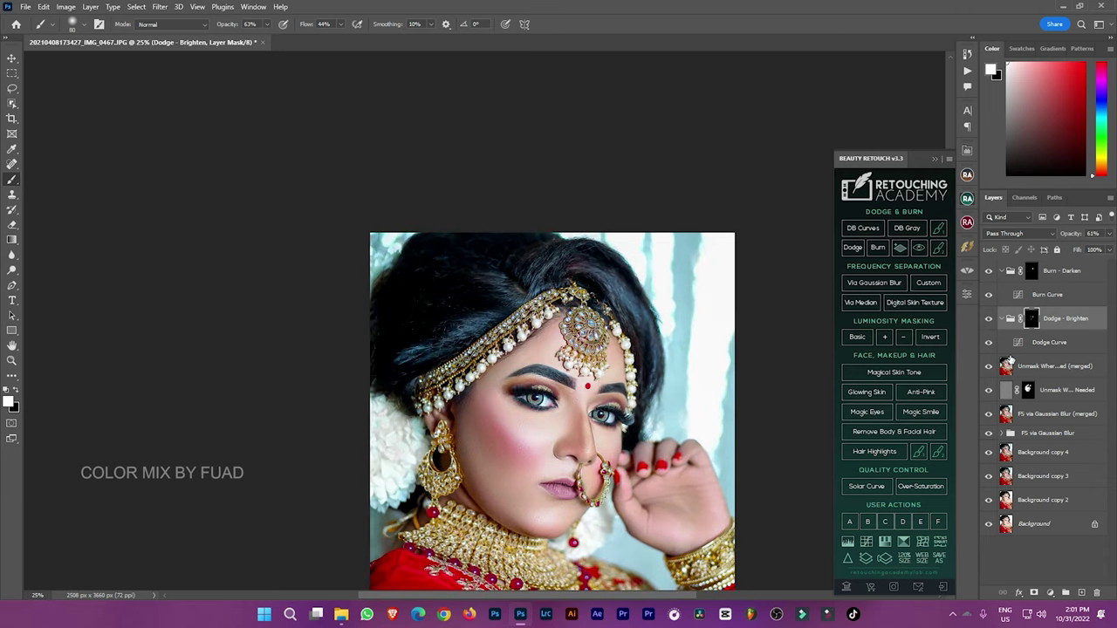
Lower the Burn - Darken group opacity to 75% and collapse the group.
left_click(1064, 270)
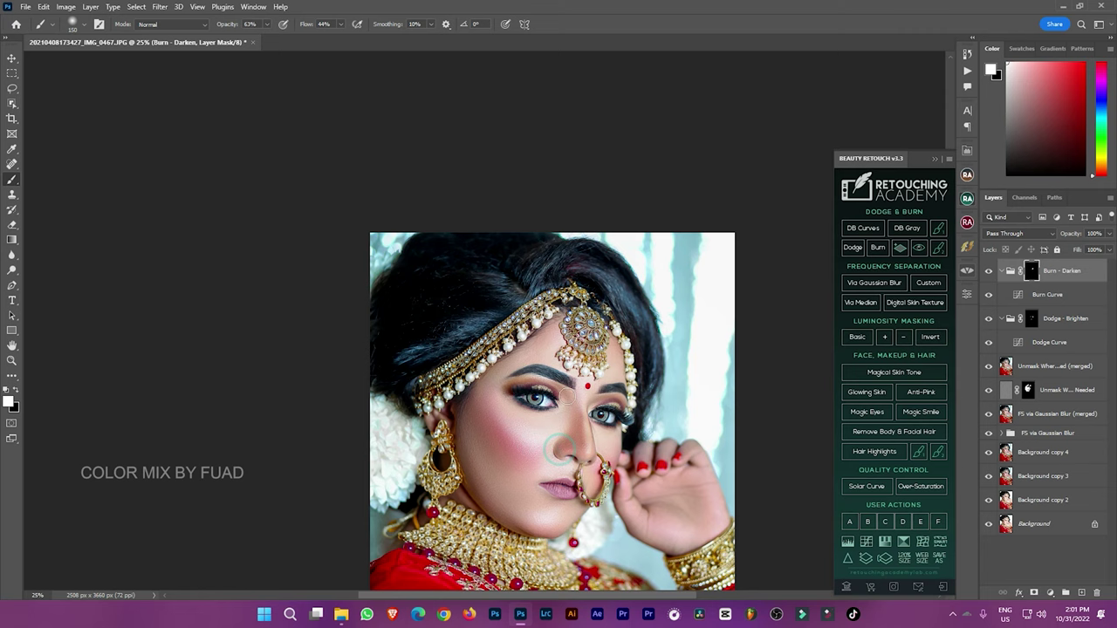
left_click(1109, 234)
left_click_drag(1104, 249, 1097, 251)
scroll(629, 340, "down", 1)
scroll(645, 358, "down", 2)
scroll(653, 369, "up", 1)
scroll(652, 369, "up", 1)
scroll(611, 349, "up", 1)
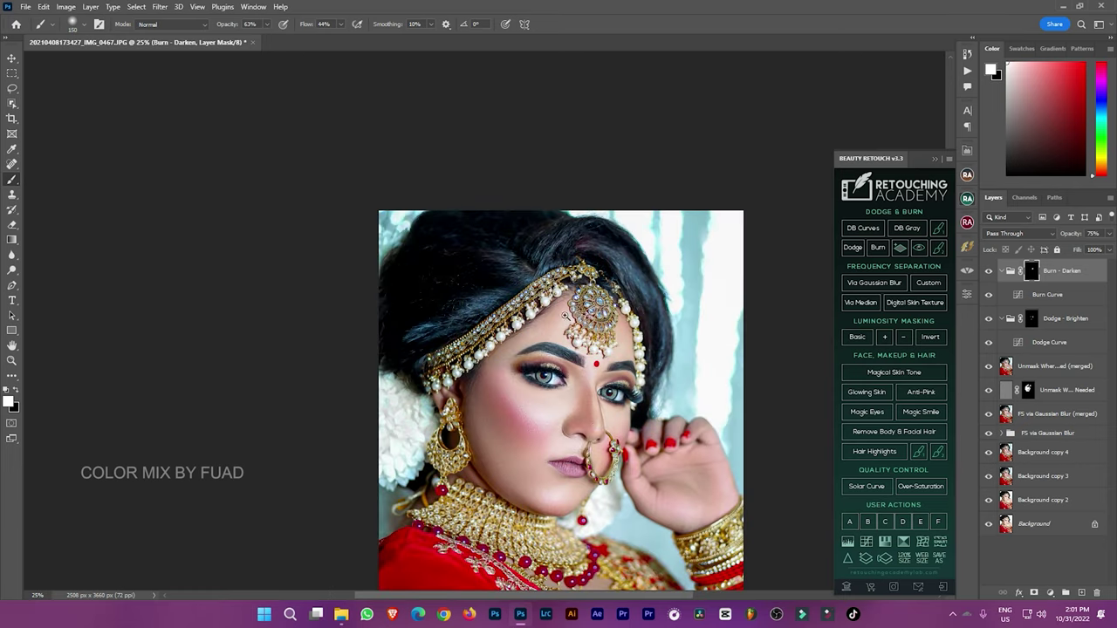
scroll(565, 316, "up", 1)
scroll(559, 375, "up", 1)
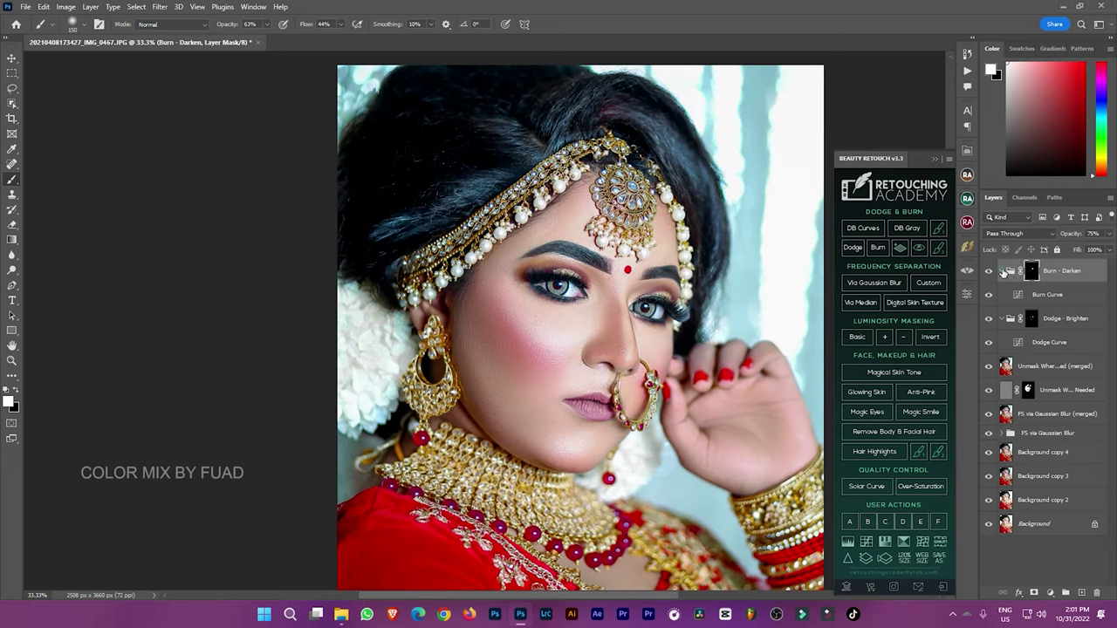
left_click(1004, 271)
Stamp a merged copy of the contoured image and add Layer 1 with a full-strength brush.
left_click(1002, 294)
key("ctrl+alt+e")
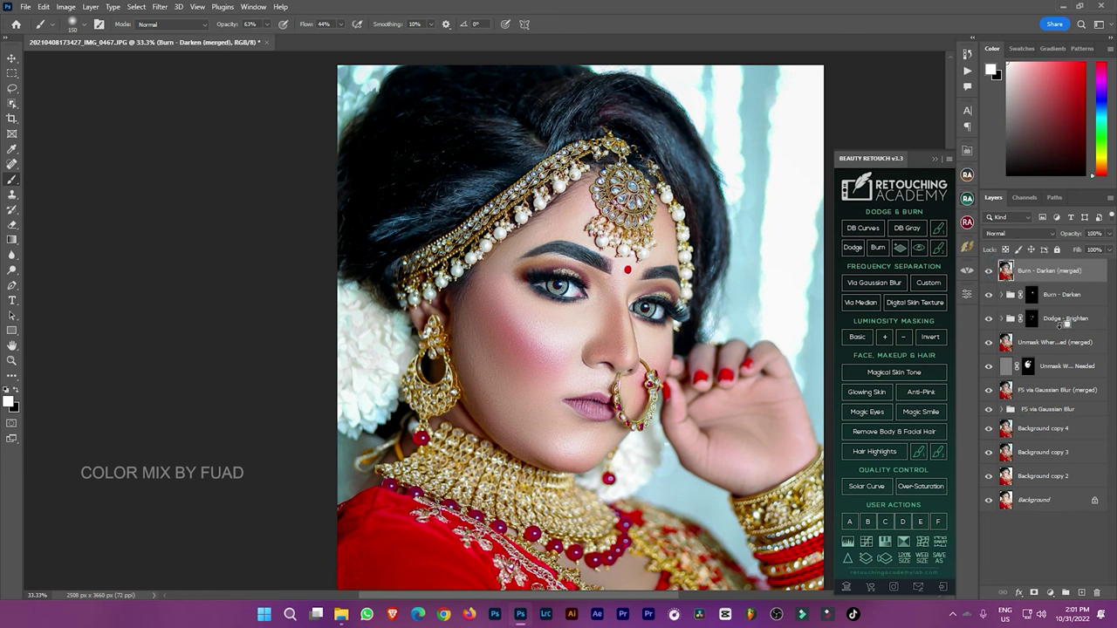
left_click(1082, 592)
right_click(12, 179)
left_click(79, 180)
mouse_move(223, 24)
left_mouse_down()
mouse_move(358, 25)
mouse_move(331, 24)
left_mouse_up()
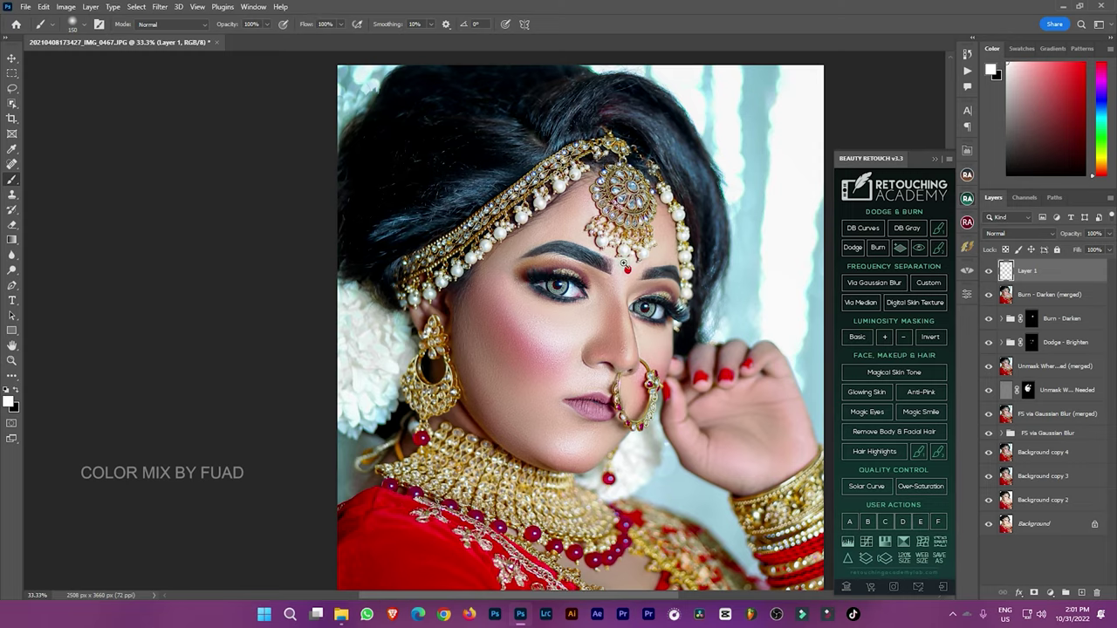
Paint both irises deep blue on Layer 1 and fade it to 41% opacity.
scroll(625, 262, "up", 2)
left_click(1101, 104)
left_click(1083, 68)
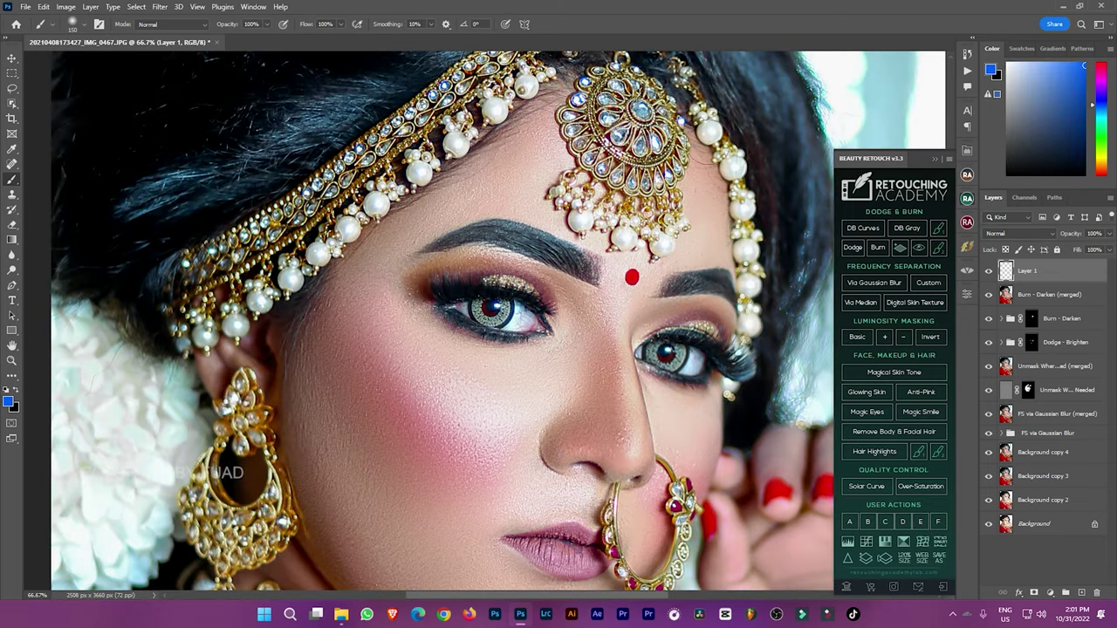
left_click(1102, 99)
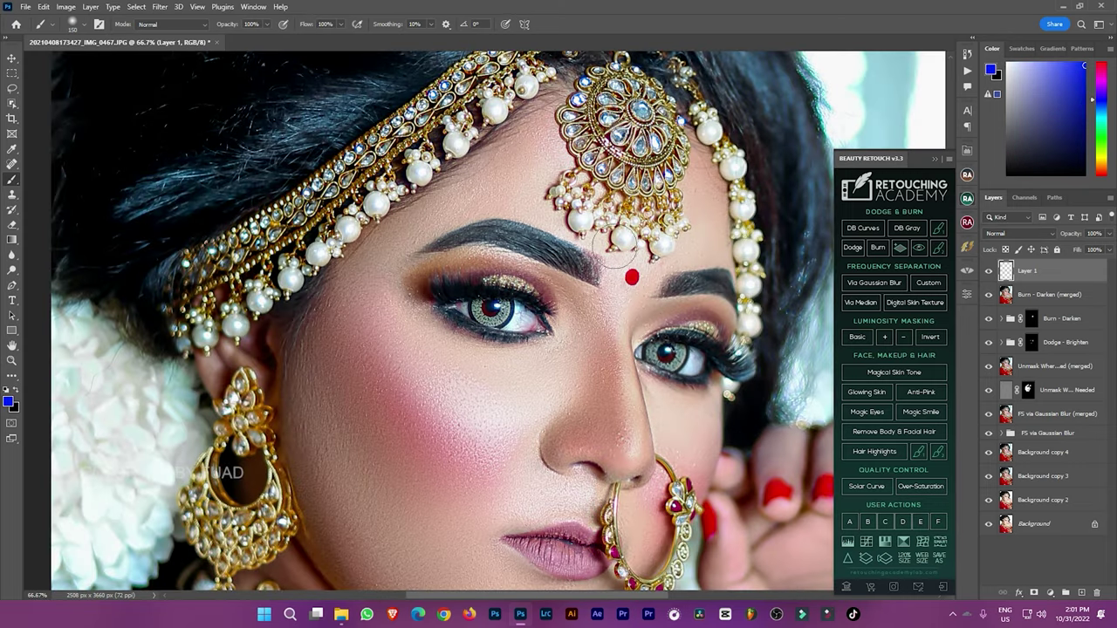
left_click_drag(504, 302, 503, 313)
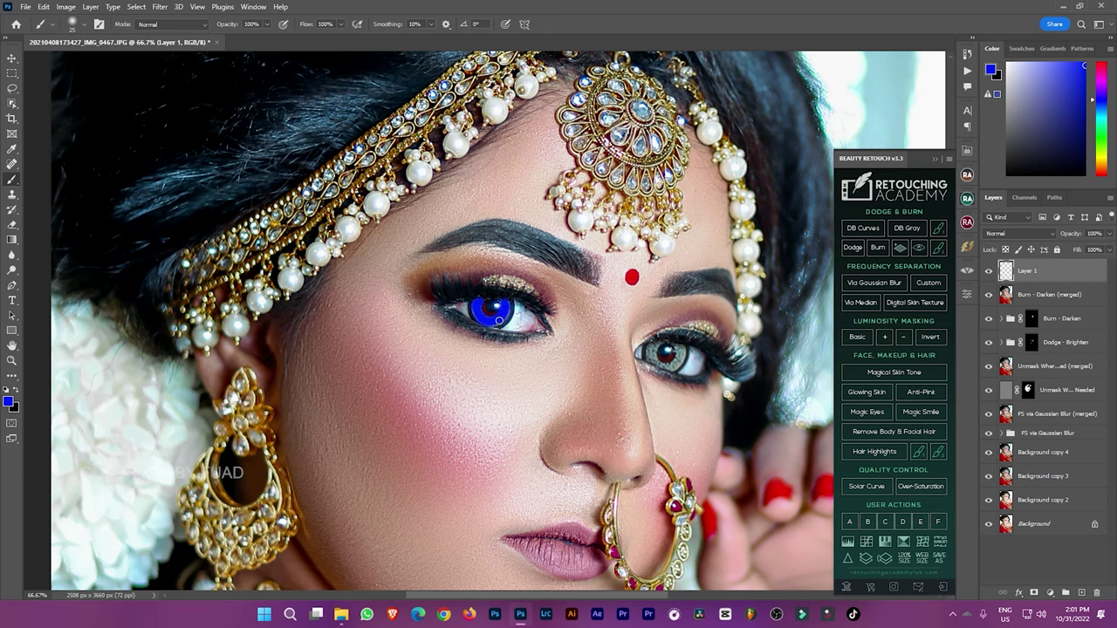
key("bracketleft")
key("bracketleft")
left_click_drag(677, 349, 664, 368)
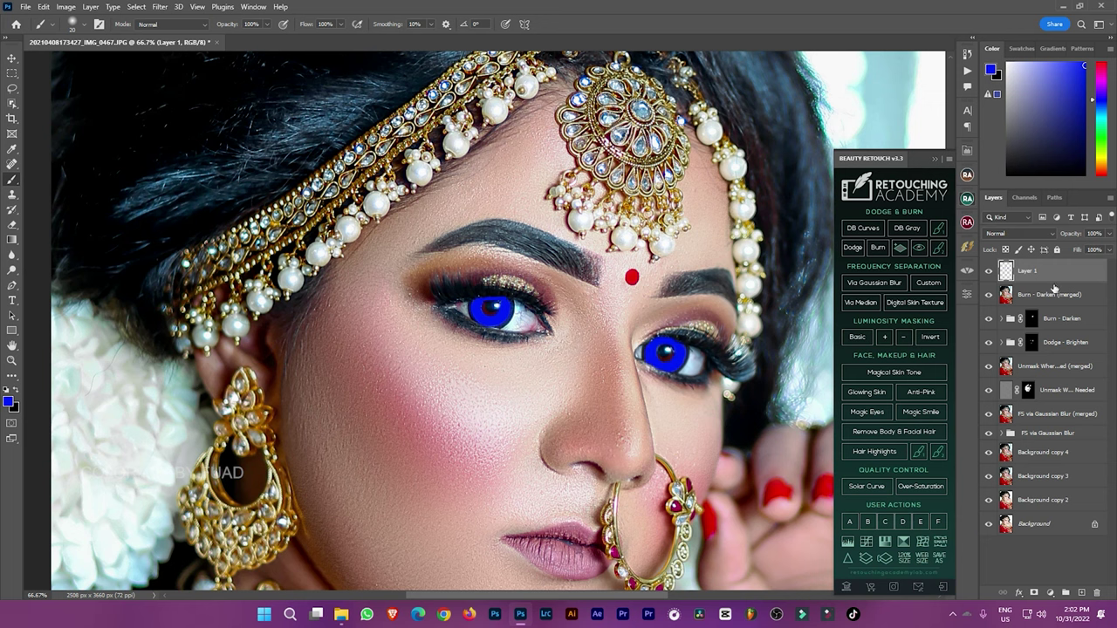
left_click_drag(1110, 245, 1070, 246)
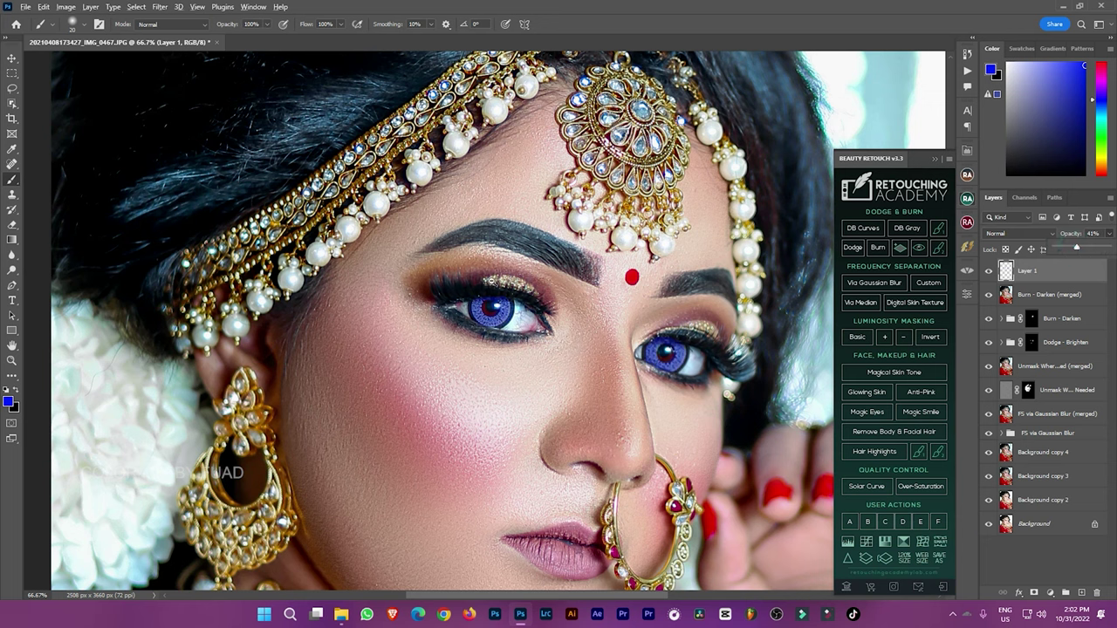
key("ctrl+minus")
key("ctrl+minus")
key("ctrl+minus")
Shift the eye tint's hue to -23 with Hue/Saturation.
left_click(66, 6)
mouse_move(84, 37)
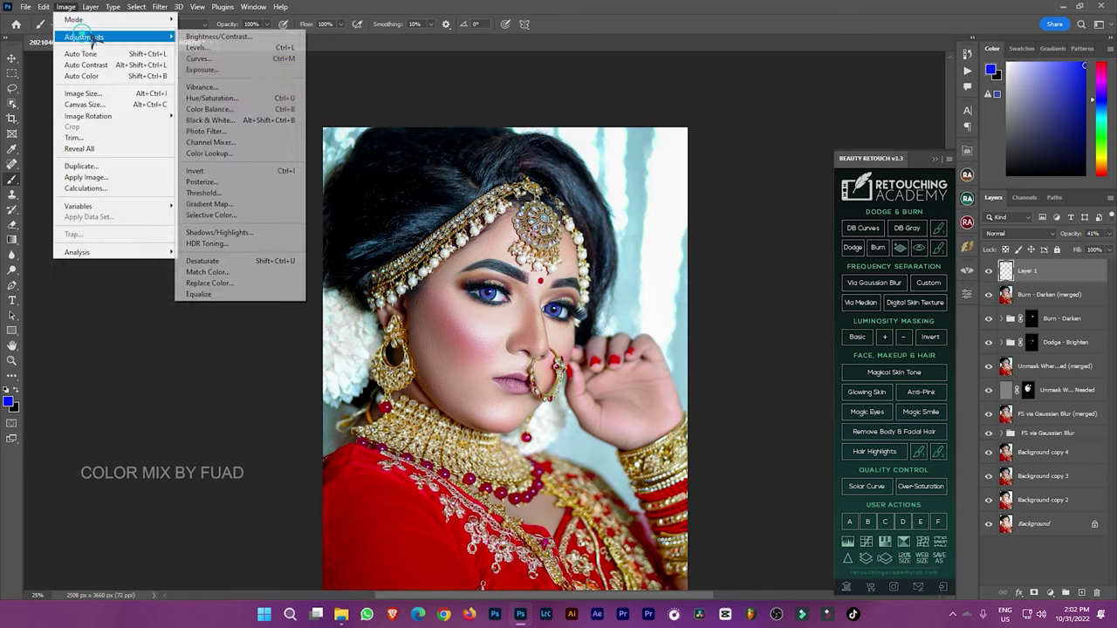
left_click(214, 98)
left_click_drag(521, 125, 740, 93)
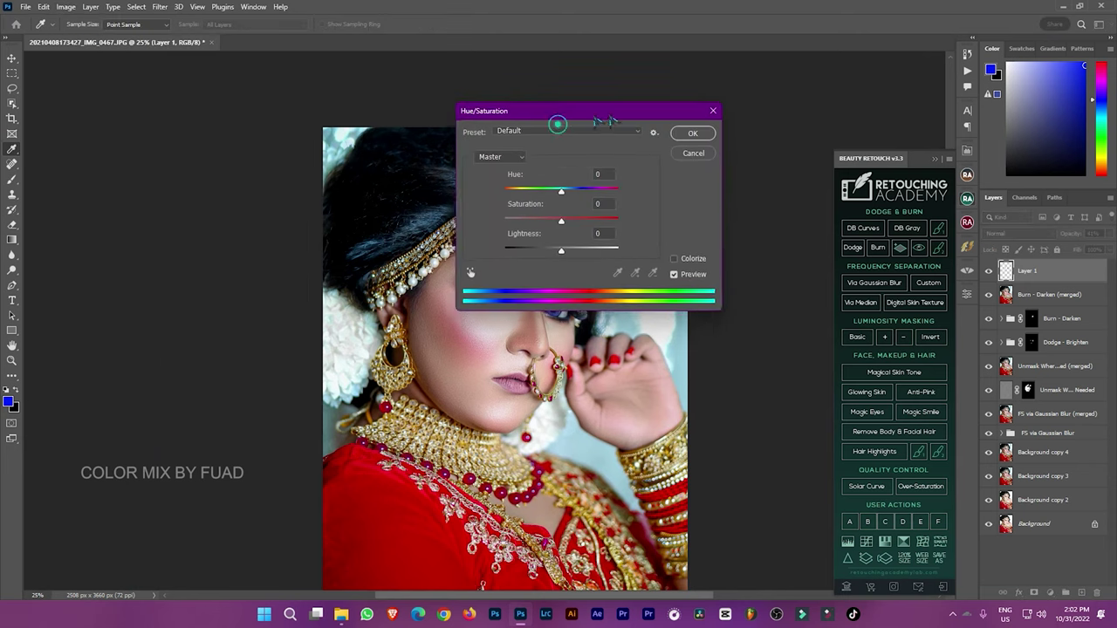
left_click_drag(741, 166, 728, 171)
left_click(873, 109)
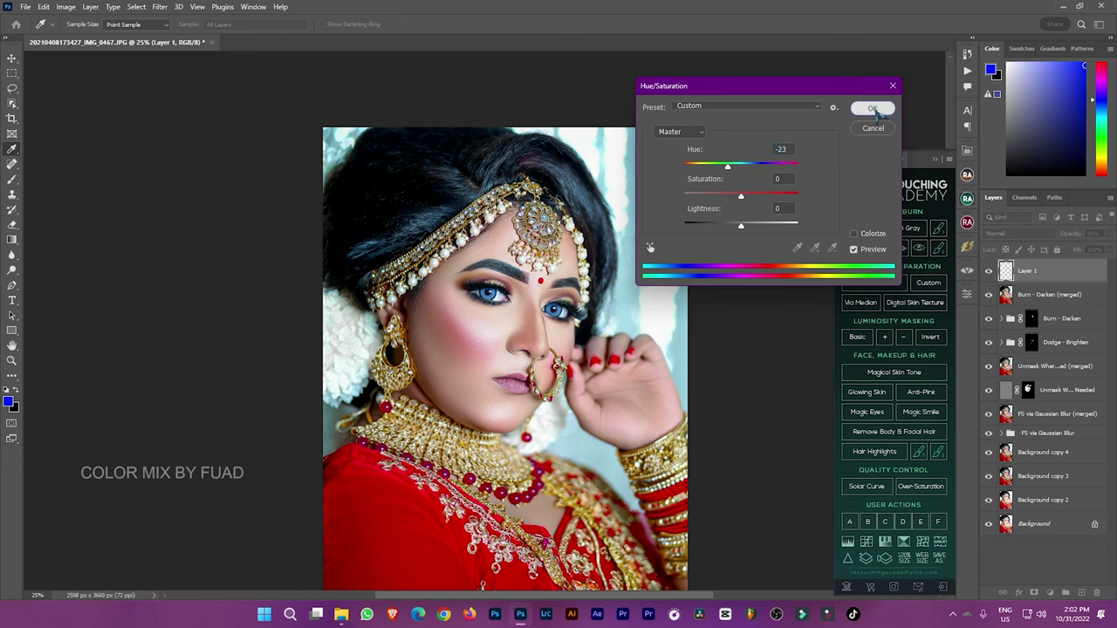
Lower the eye tint layer (Layer 1) to 34% opacity and 70% fill.
key("b")
key("ctrl+minus")
scroll(581, 216, "up", 1)
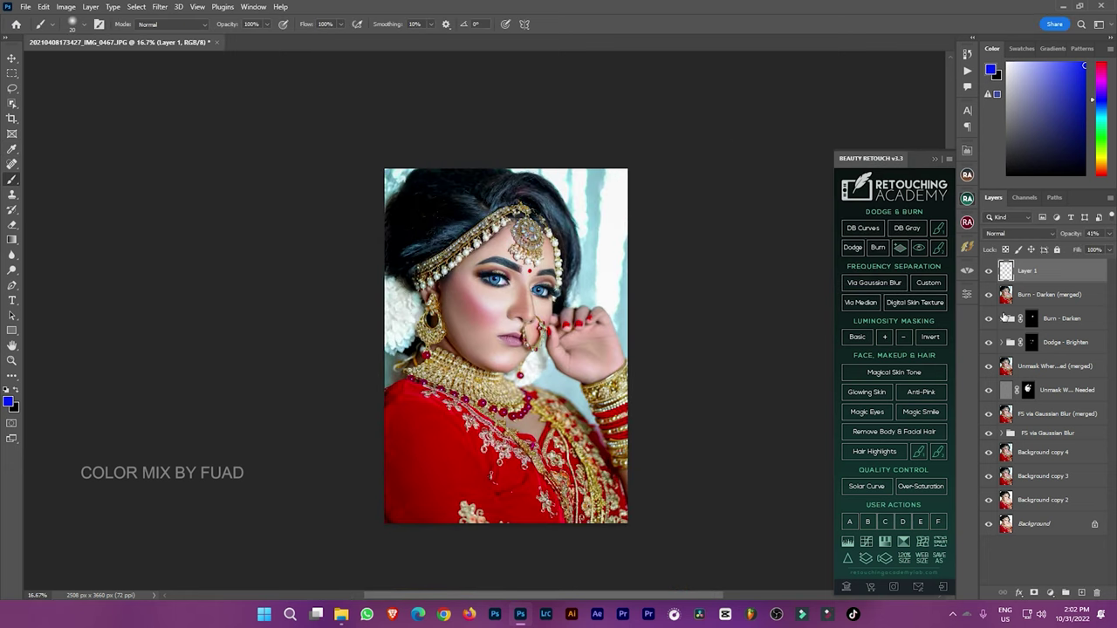
left_click(987, 274)
left_click(1108, 233)
left_click_drag(1081, 250, 1091, 264)
left_click(1107, 250)
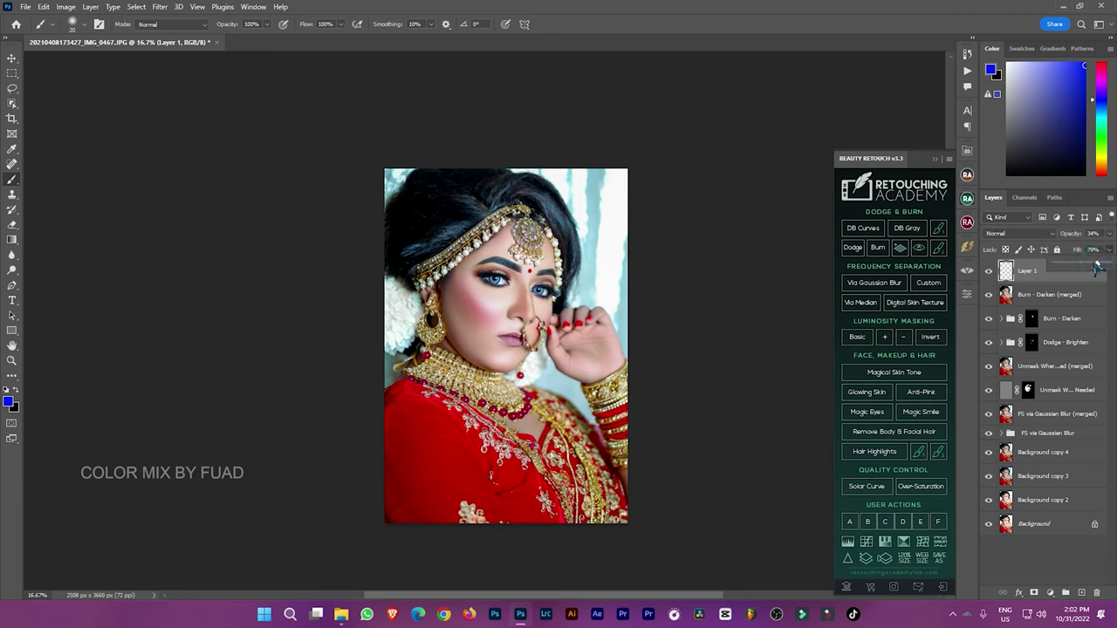
left_click(989, 275)
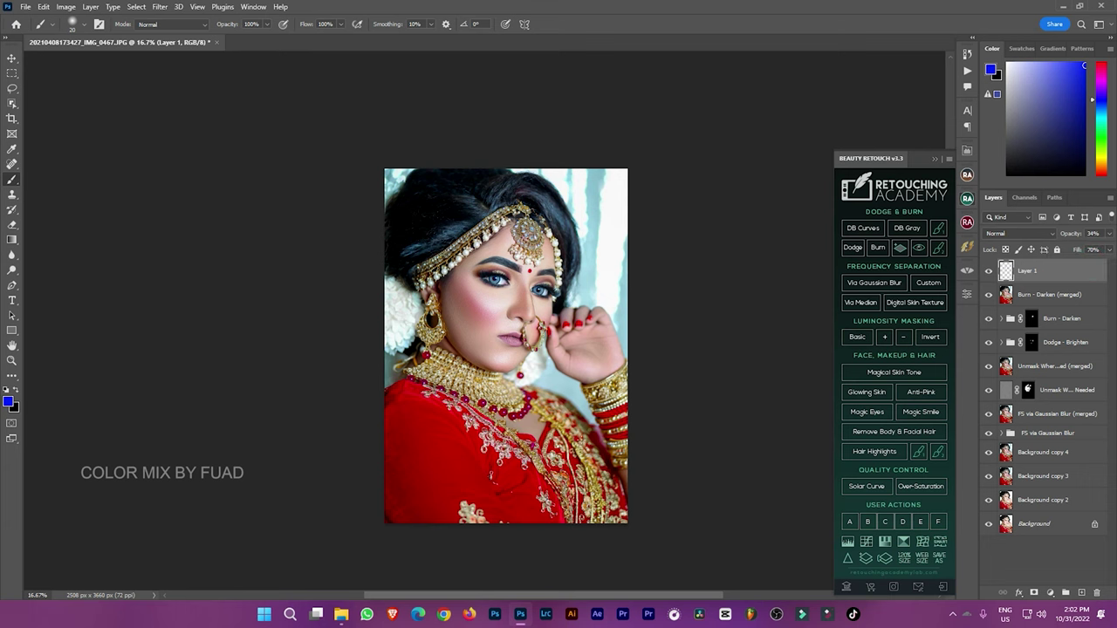
Stamp all visible layers into a new Layer 1 (merged).
scroll(577, 222, "up", 1)
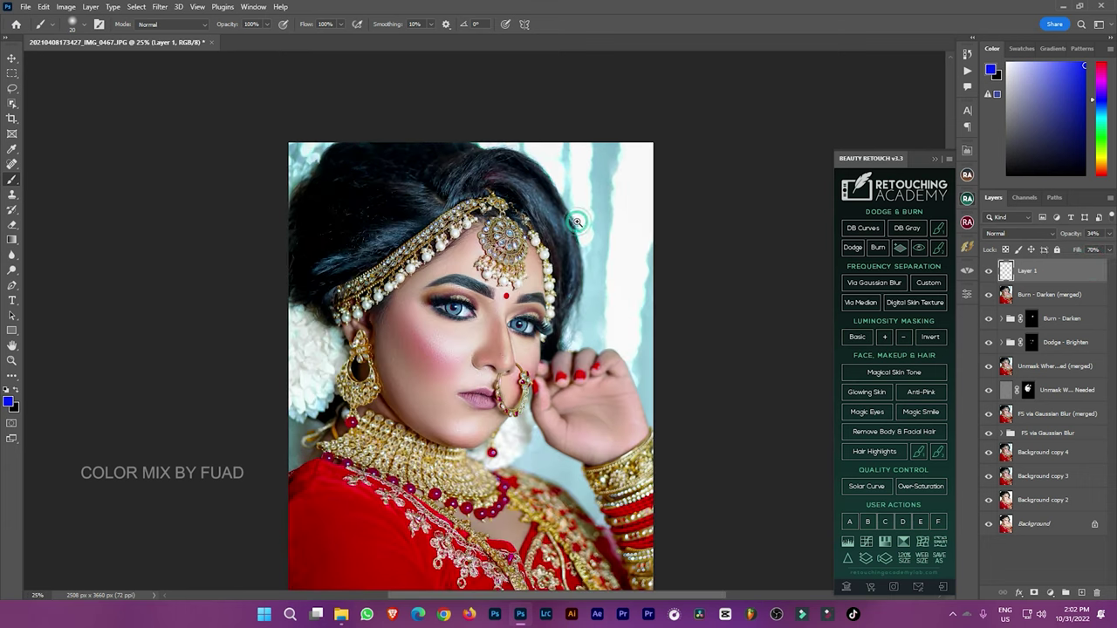
left_click(1050, 296, "shift")
key("ctrl+alt+e")
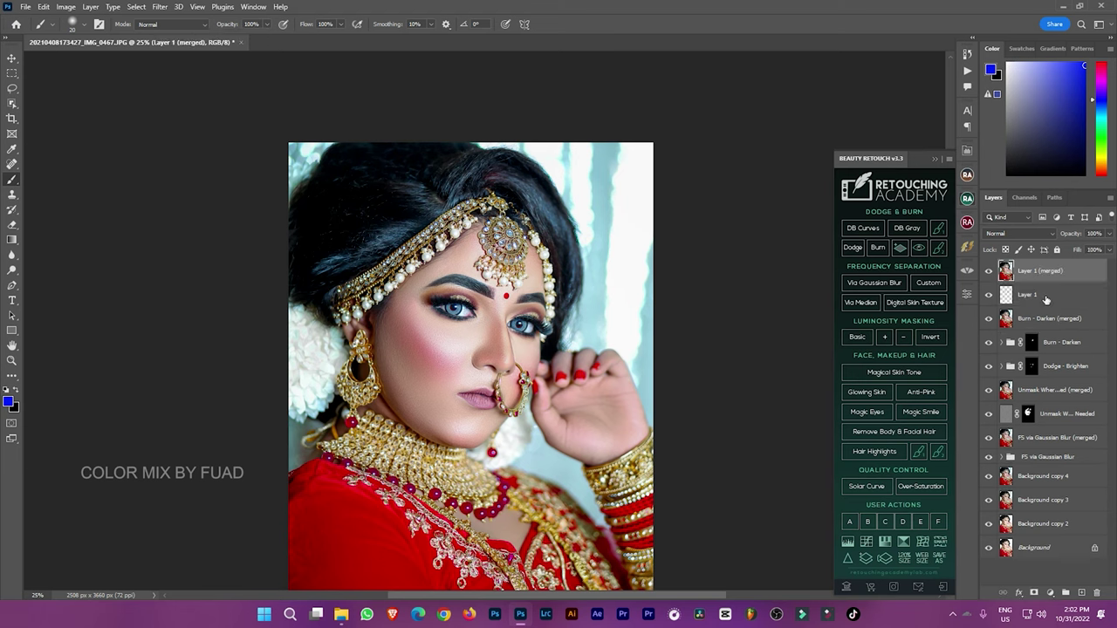
scroll(471, 366, "down", 1)
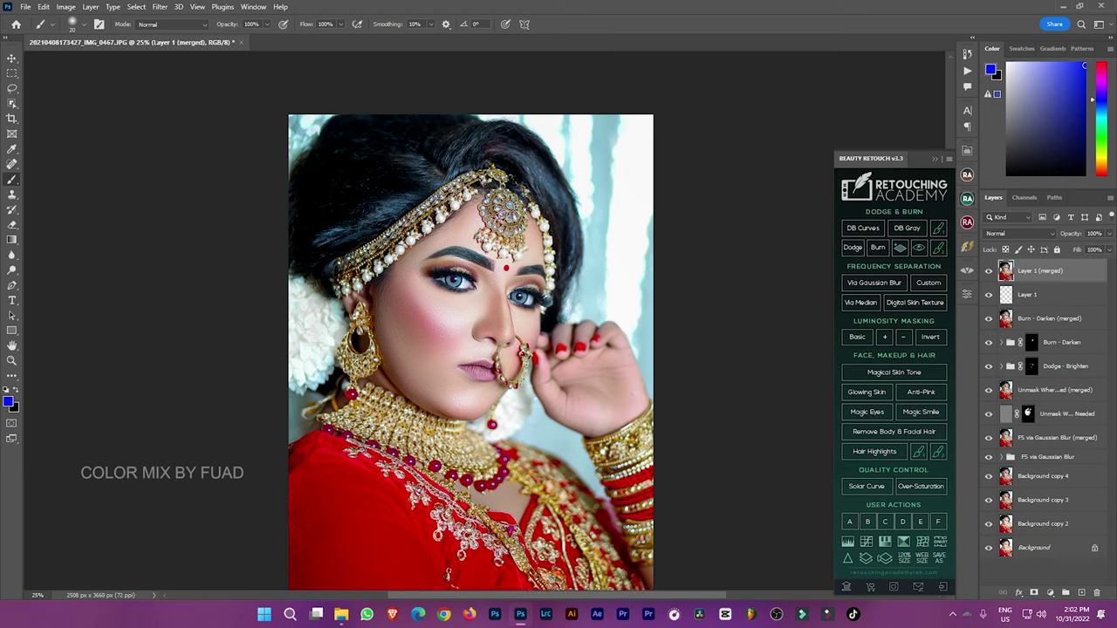
scroll(472, 367, "down", 1)
left_click(66, 6)
left_click(87, 37)
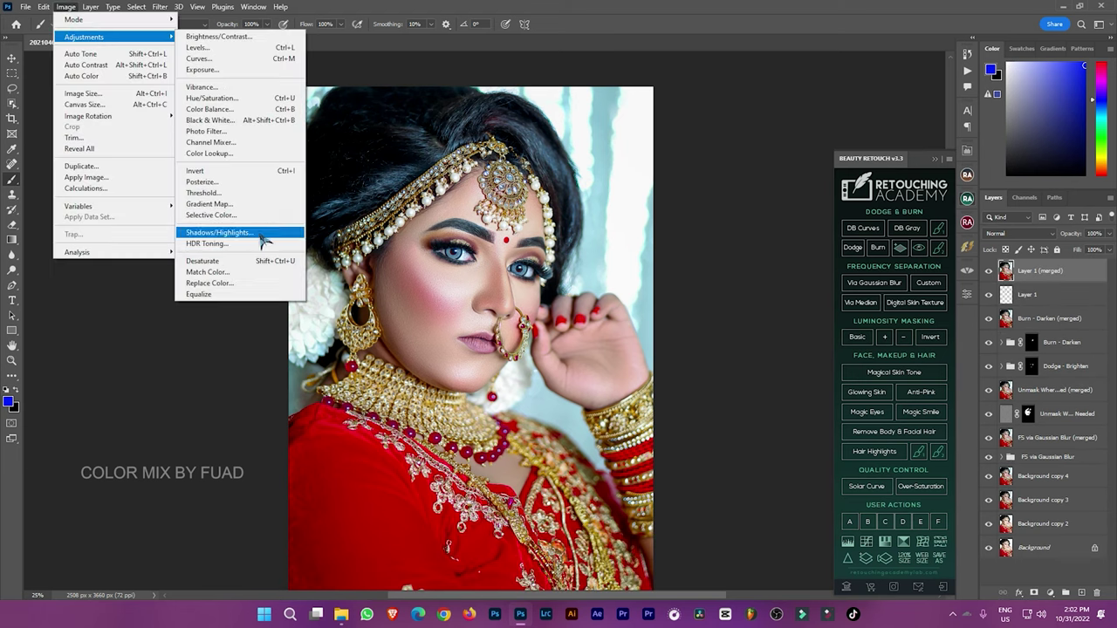
Lift the shadows with Shadows/Highlights at 38% amount, 45% tone and 79 px radius.
left_click(257, 233)
left_click(626, 241)
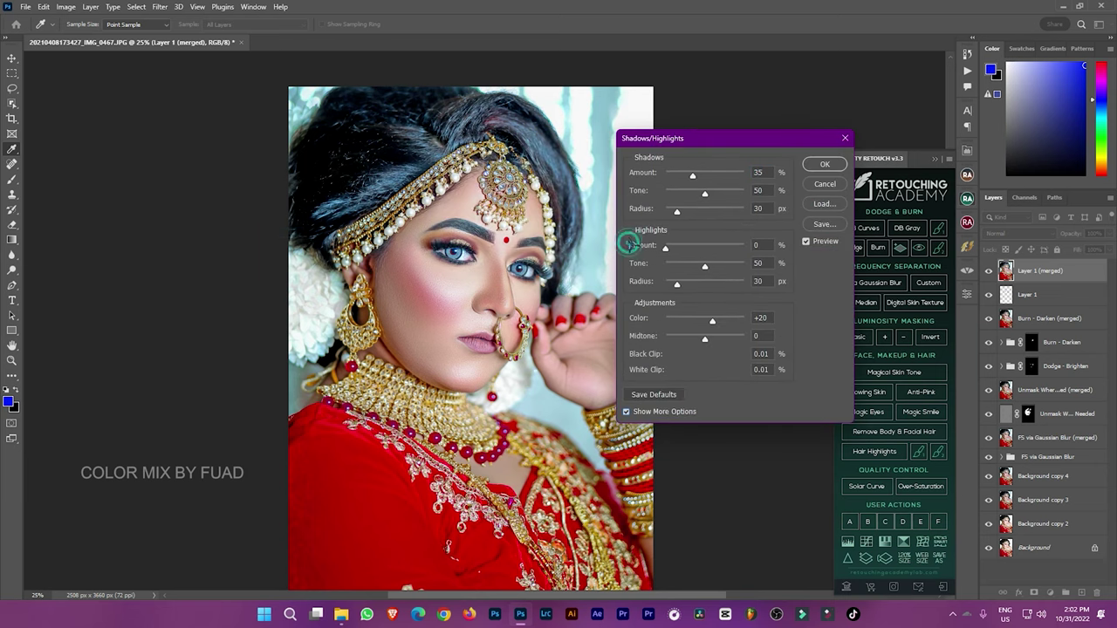
left_click_drag(678, 212, 693, 222)
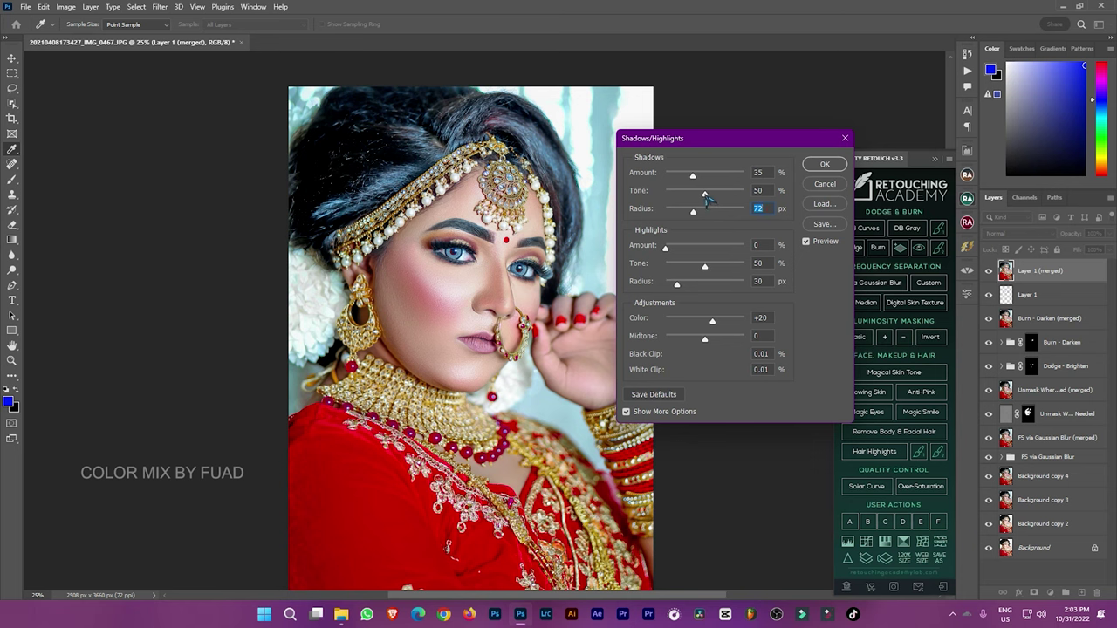
mouse_move(705, 192)
left_mouse_down()
mouse_move(693, 176)
mouse_move(706, 194)
mouse_move(695, 211)
mouse_move(695, 175)
left_mouse_up()
left_click(824, 164)
Mask Layer 1 (merged) and paint black over the crown and left-side hair.
left_click(1034, 592)
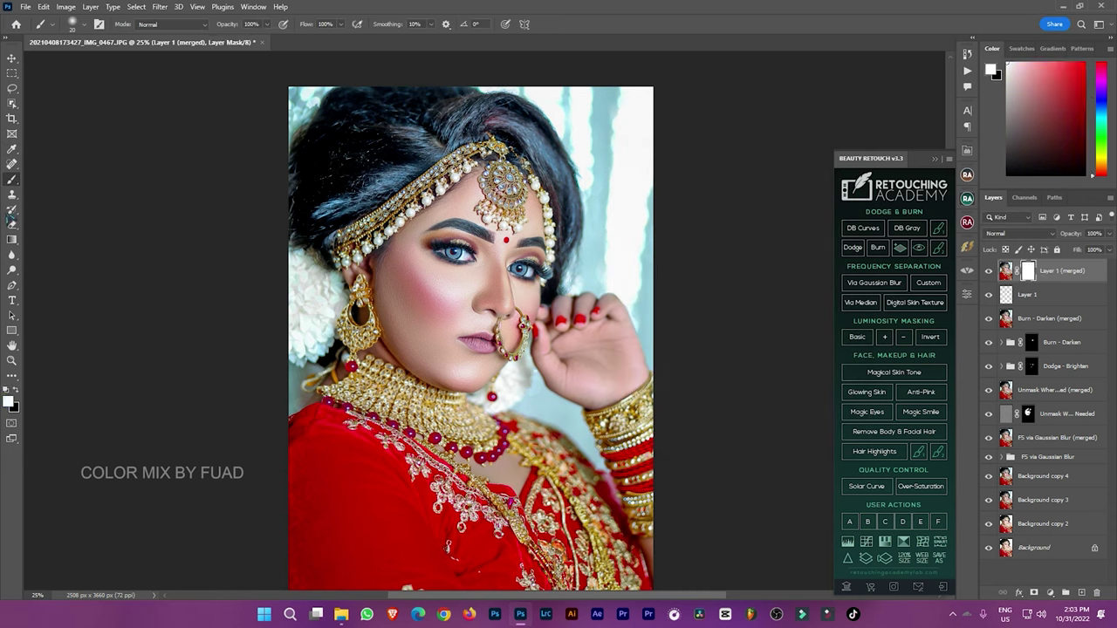
left_click(16, 390)
left_click(18, 390)
mouse_move(426, 141)
left_mouse_down()
mouse_move(324, 212)
mouse_move(444, 117)
mouse_move(551, 164)
mouse_move(570, 239)
mouse_move(563, 276)
left_mouse_up()
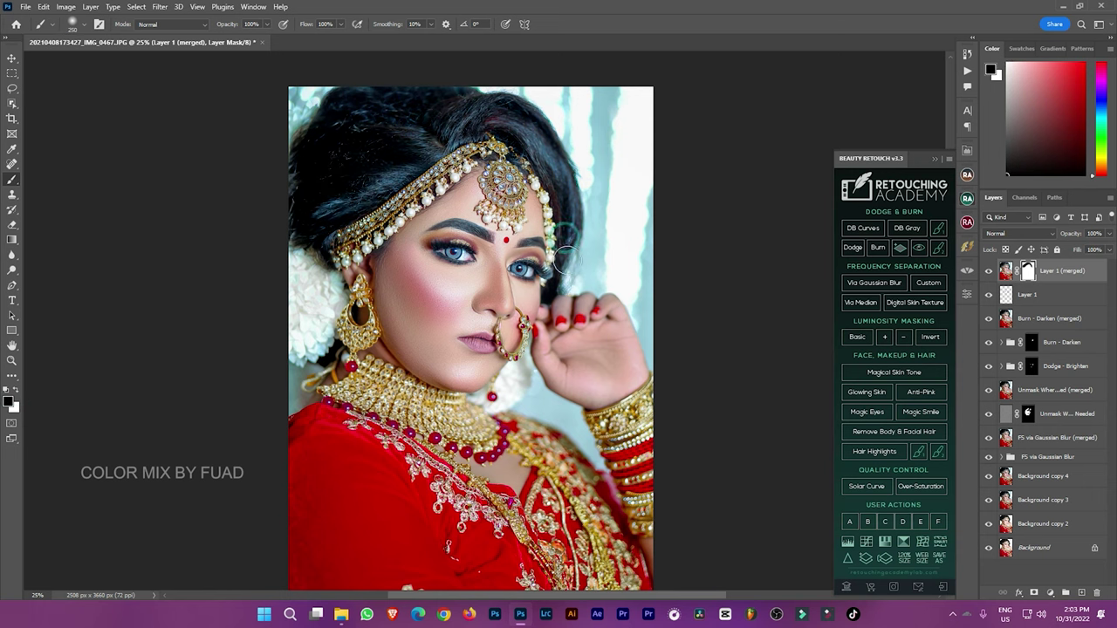
left_click_drag(368, 92, 297, 227)
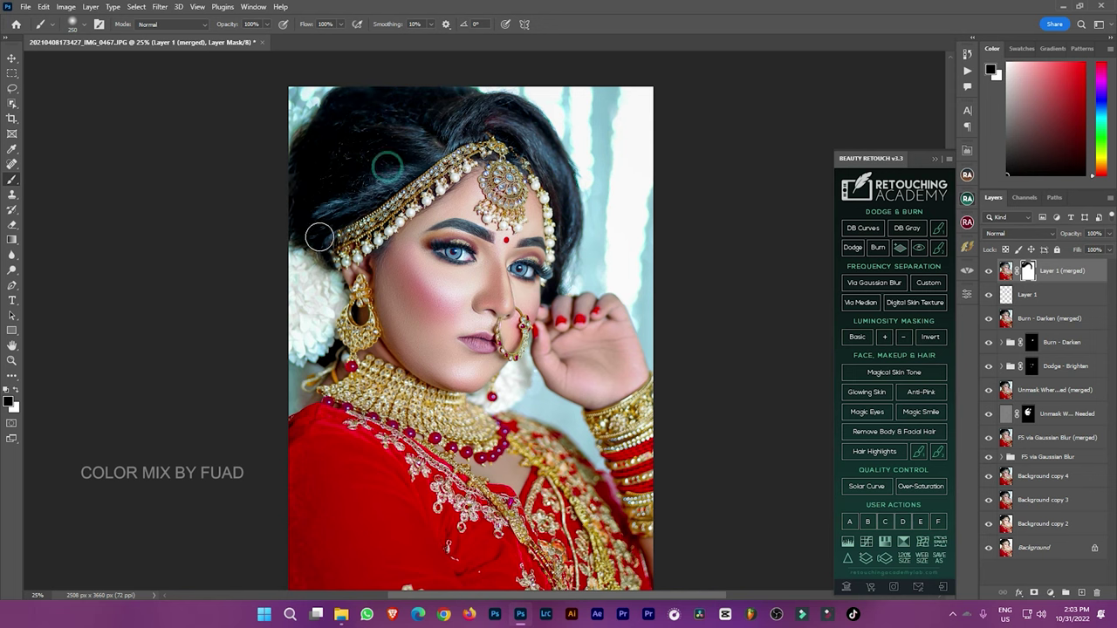
key("bracketright")
key("bracketright")
key("bracketleft")
key("bracketleft")
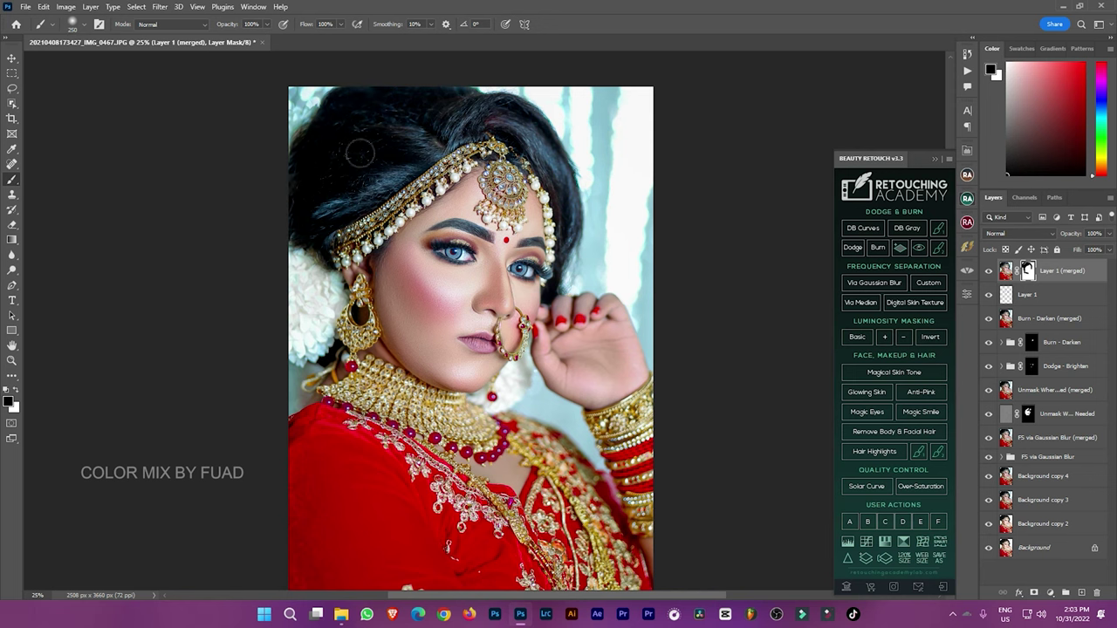
scroll(505, 202, "down", 1)
scroll(545, 197, "up", 2)
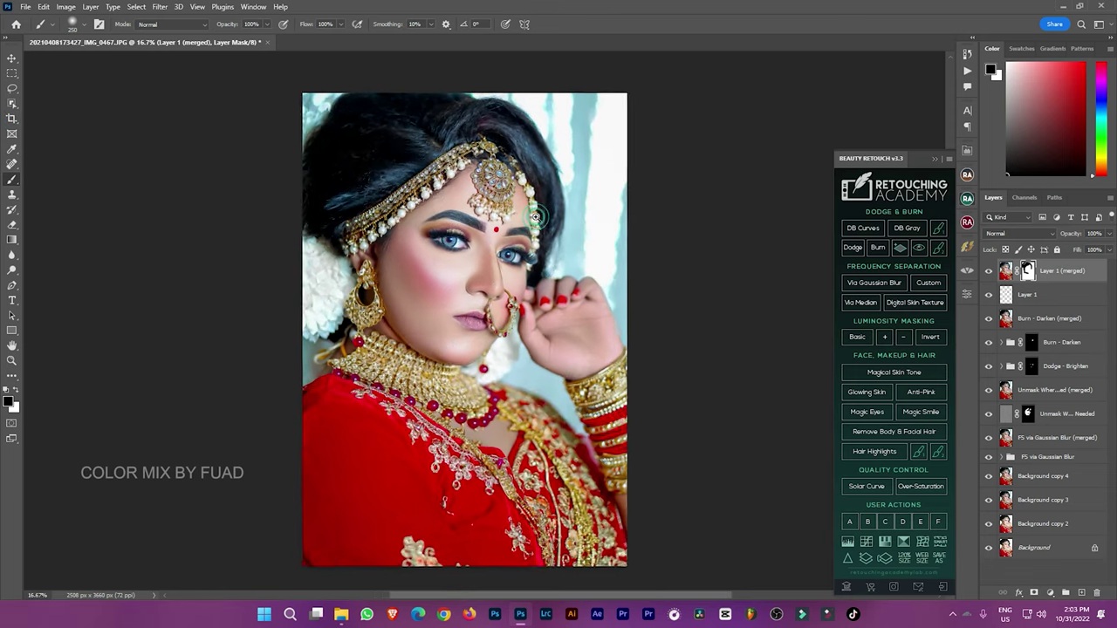
Brighten the lower area and the hand with a Dodge - Brighten group at about 66% brush opacity.
left_click(853, 248)
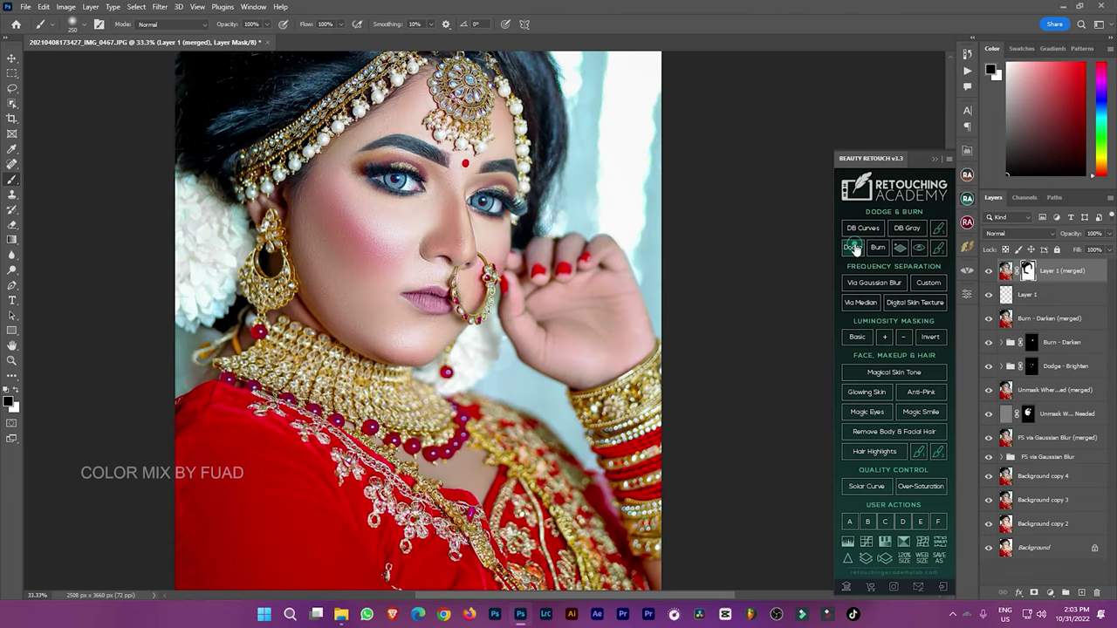
left_click(18, 390)
left_click_drag(475, 476, 401, 437)
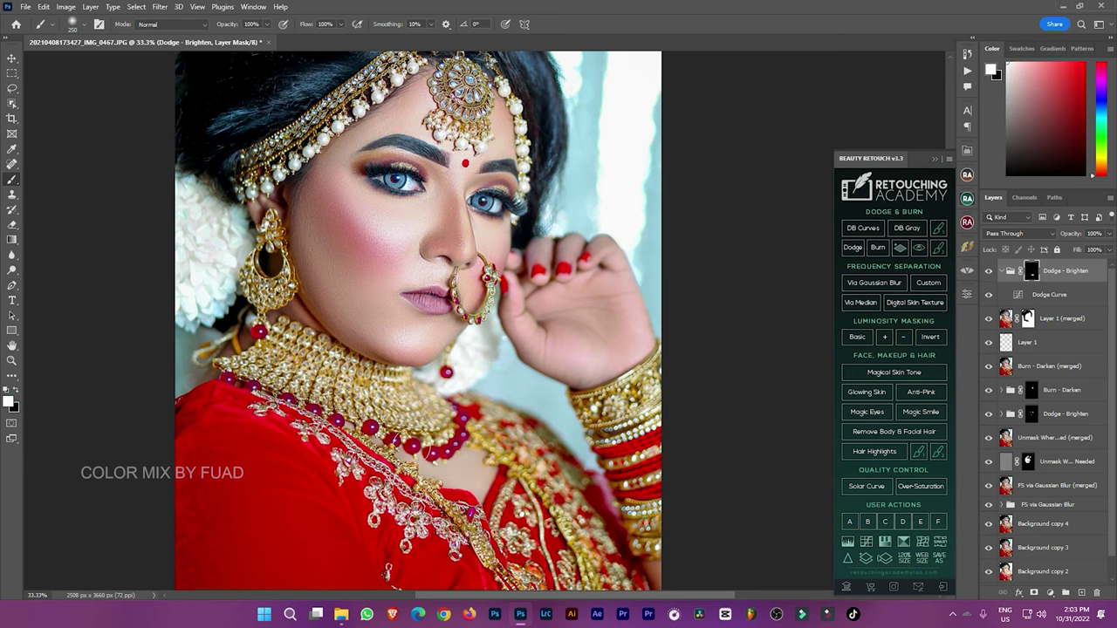
left_click_drag(635, 358, 587, 314)
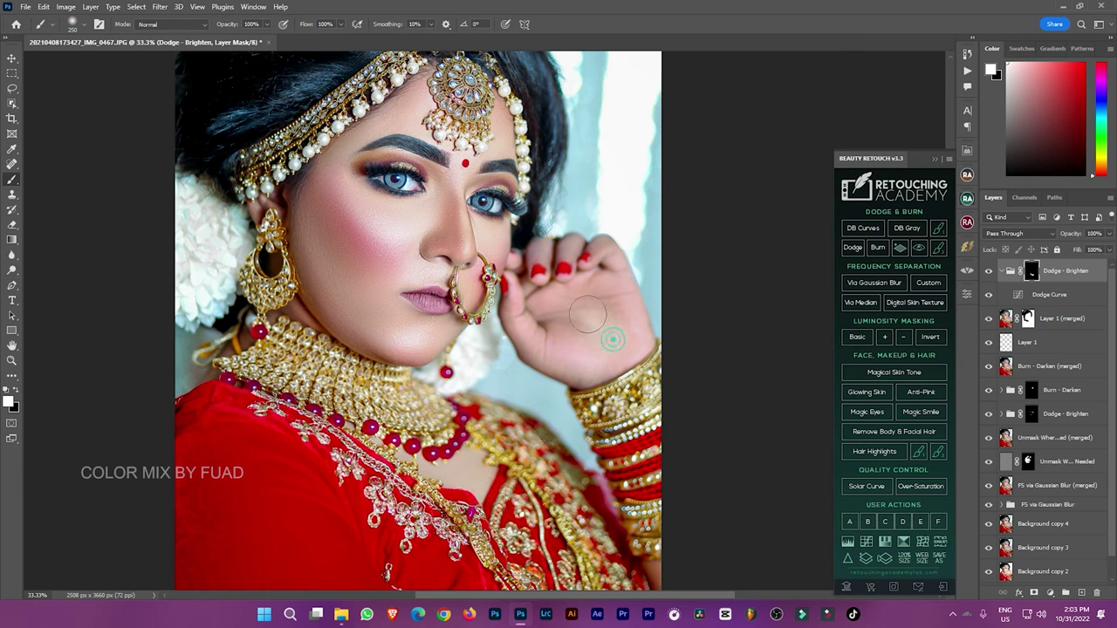
key("bracketright")
key("bracketright")
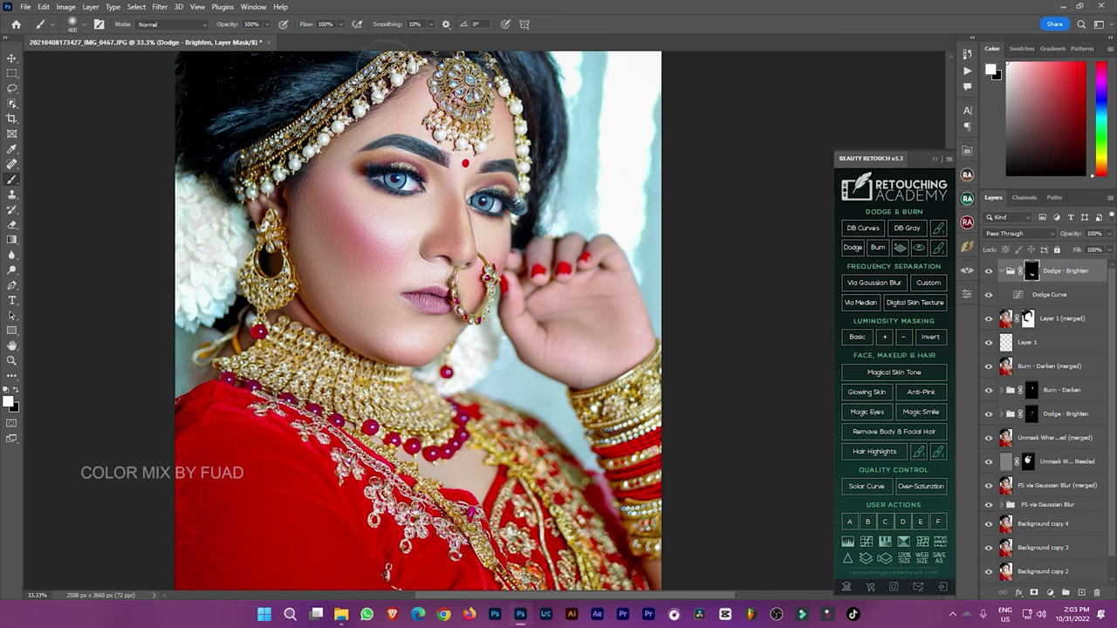
left_click_drag(306, 25, 219, 27)
key("bracketleft")
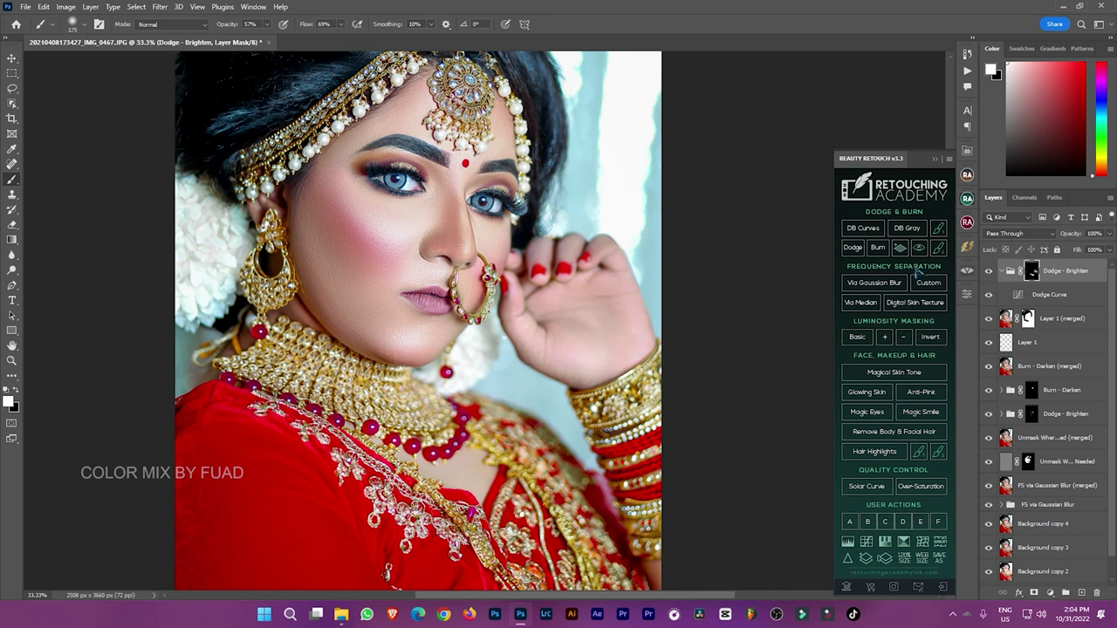
Burn the cheek on the left darker with a Burn - Darken group at lowered flow.
left_click(877, 248)
key("bracketright")
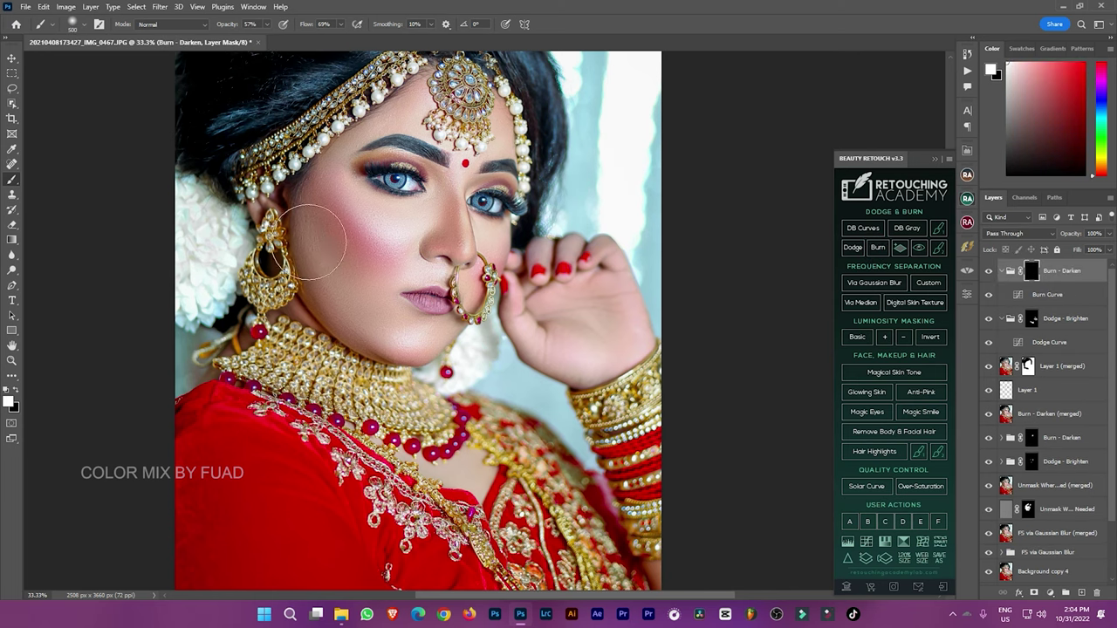
left_click_drag(301, 248, 376, 262)
left_click_drag(313, 24, 299, 25)
left_click_drag(321, 255, 324, 246)
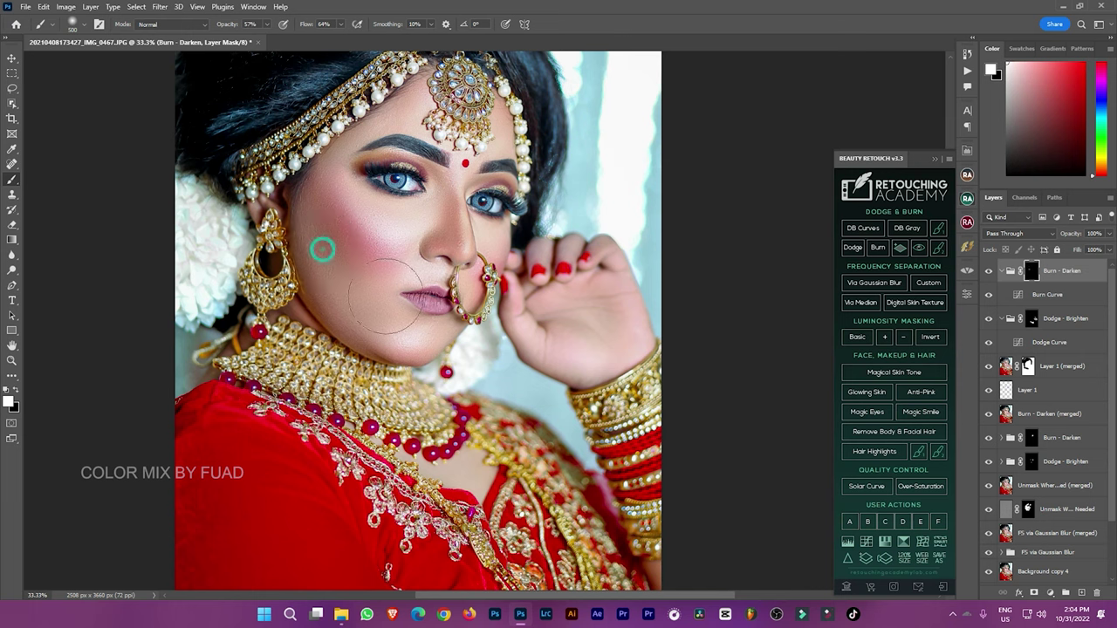
left_click_drag(299, 24, 220, 24)
left_click(771, 312)
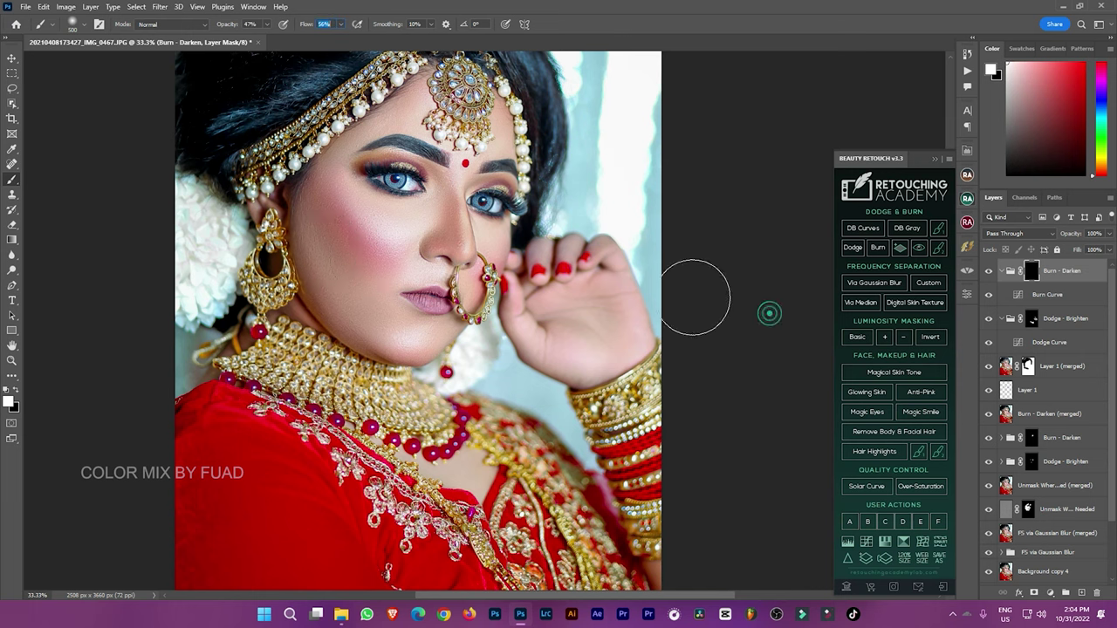
left_click(350, 271)
left_click_drag(350, 271, 375, 283)
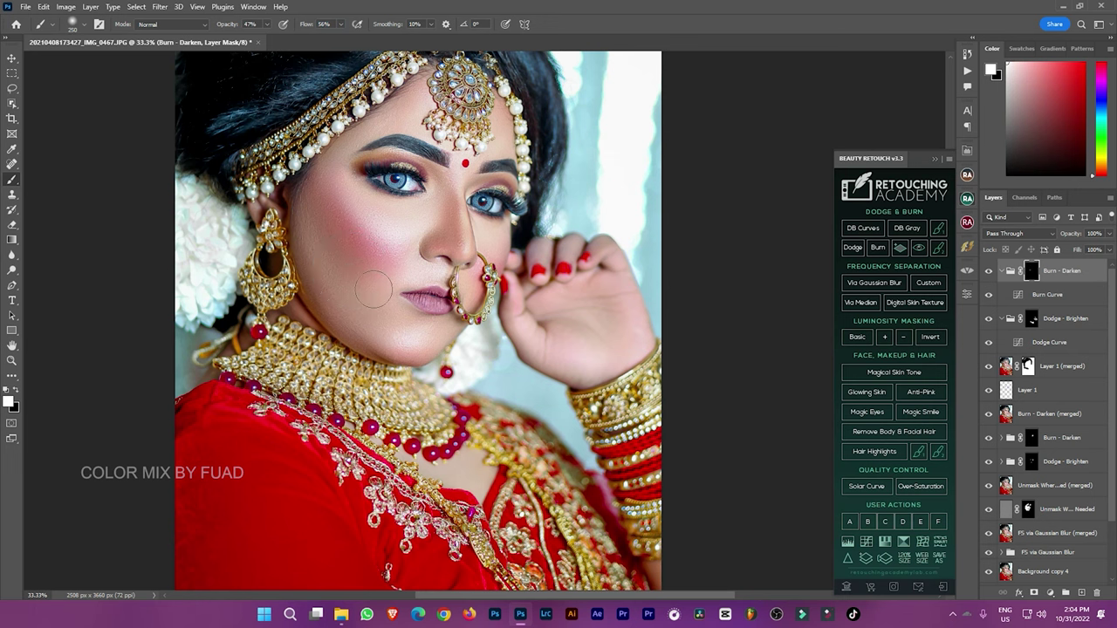
key("bracketleft")
left_click_drag(319, 229, 301, 161)
Stamp all visible layers into a new Burn - Darken (merged) layer.
key("ctrl+minus")
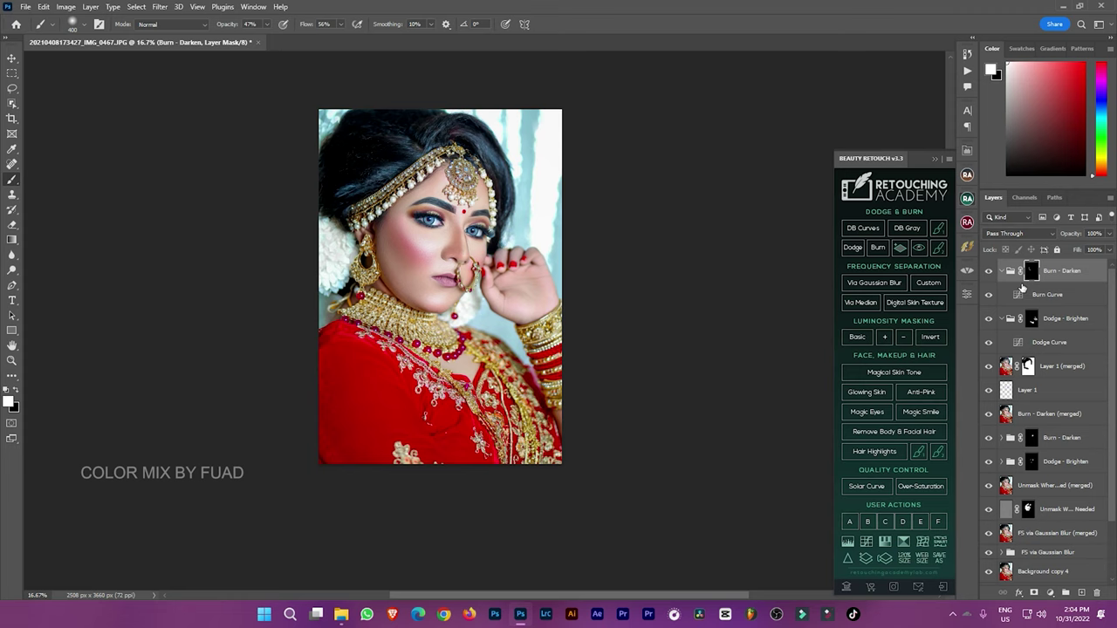
left_click(1059, 415)
key("ctrl+alt+e")
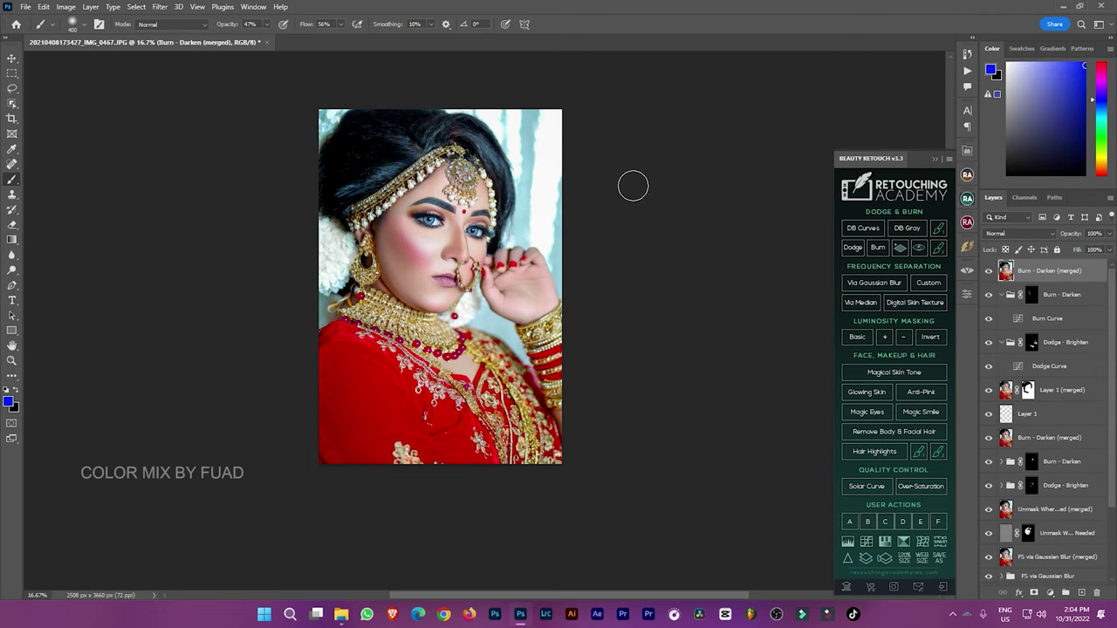
Add a Selective Color layer and nudge the magenta in the Blacks.
scroll(619, 198, "up", 1)
scroll(611, 205, "up", 1)
left_click(1052, 594)
left_click(903, 339)
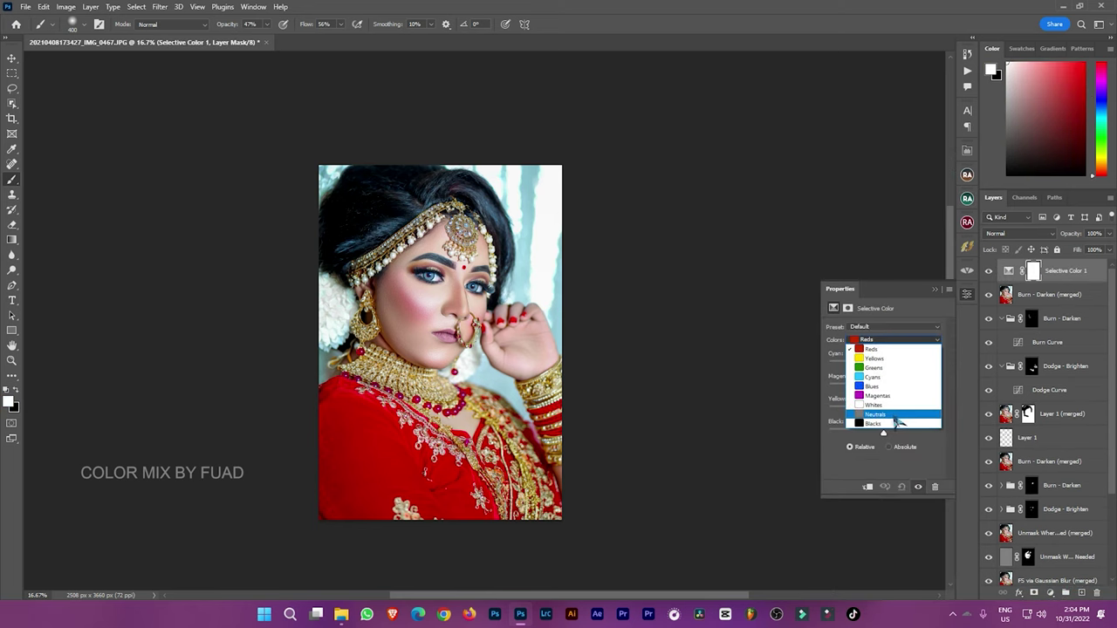
left_click(896, 424)
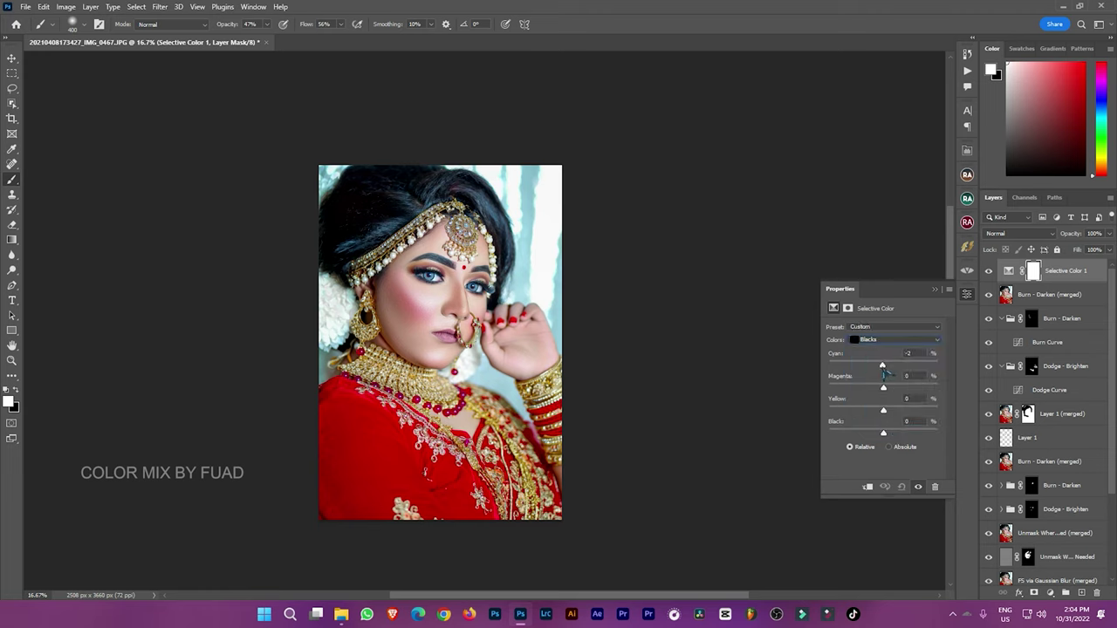
left_click_drag(883, 386, 881, 437)
Add black and slightly reduce magenta in the Neutrals.
left_click(890, 340)
left_click(877, 417)
left_click_drag(883, 434, 885, 434)
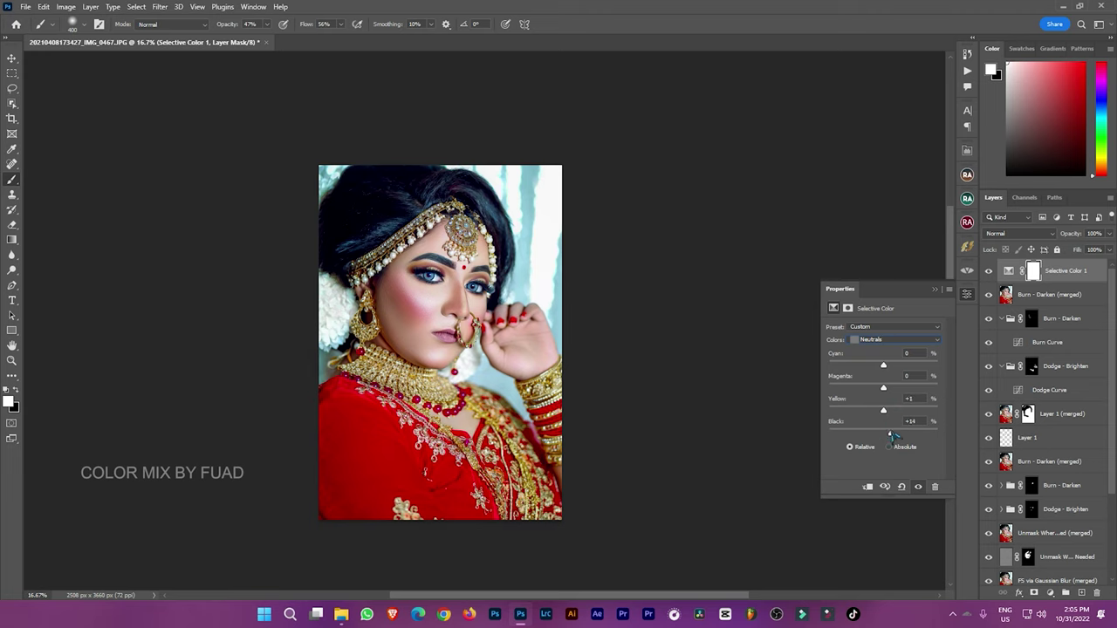
left_click_drag(884, 388, 881, 388)
Adjust the Cyans: more magenta, less cyan and less yellow.
left_click(885, 340)
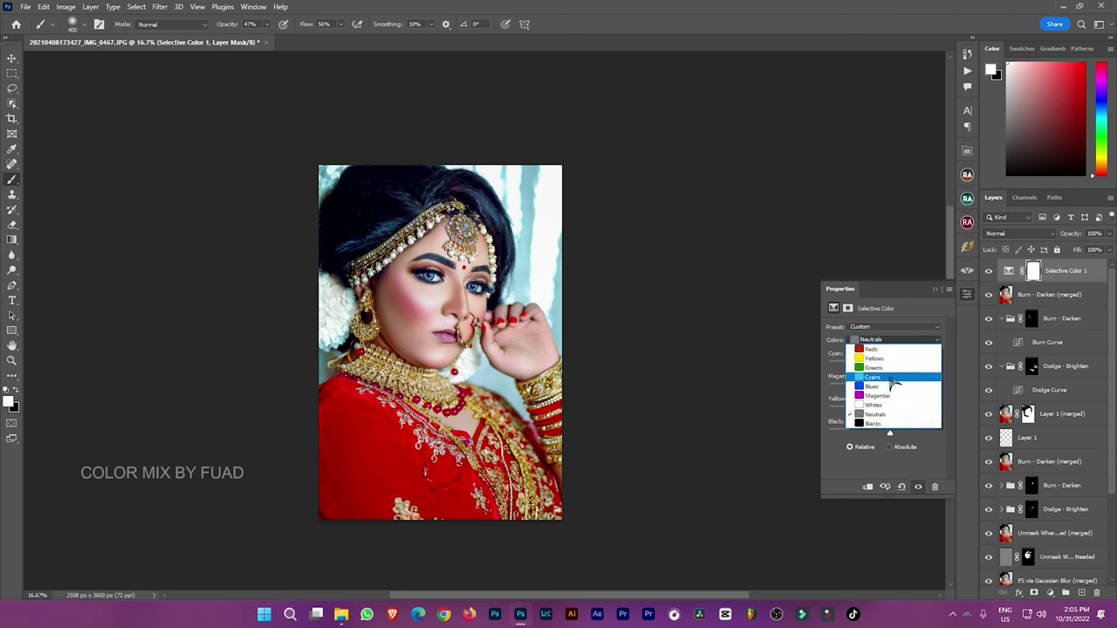
left_click(881, 377)
mouse_move(883, 388)
left_mouse_down()
mouse_move(908, 397)
mouse_move(833, 390)
mouse_move(921, 404)
left_mouse_up()
mouse_move(885, 367)
left_mouse_down()
mouse_move(808, 362)
mouse_move(916, 379)
left_mouse_up()
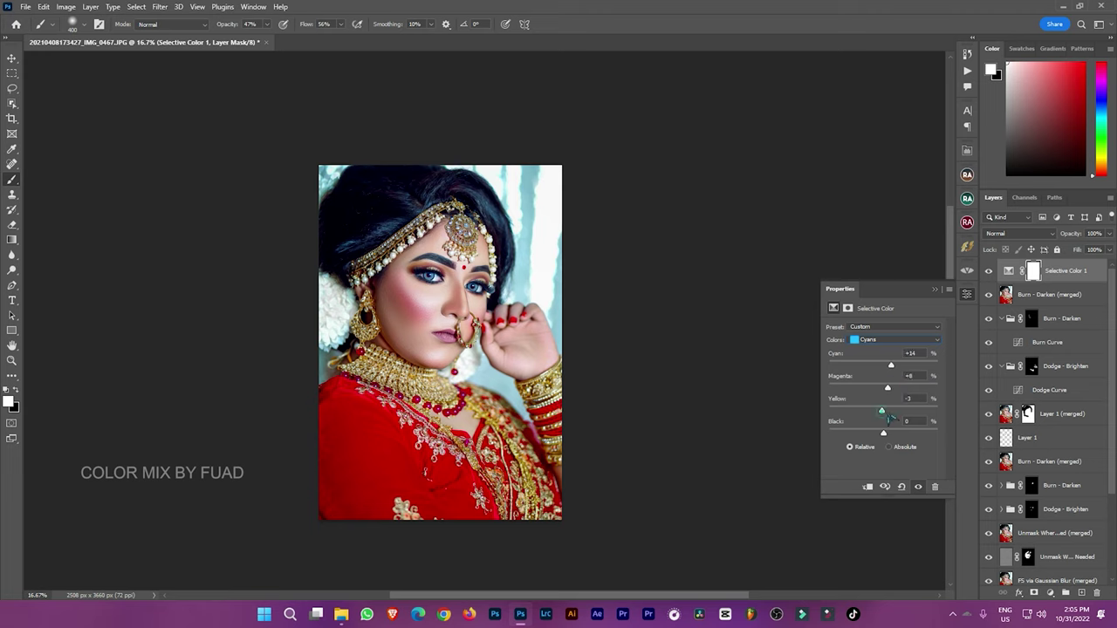
mouse_move(889, 417)
left_mouse_down()
mouse_move(874, 415)
mouse_move(882, 433)
left_mouse_up()
Set the Yellows to Cyan -4, Magenta -13 and Black +7.
left_click(885, 340)
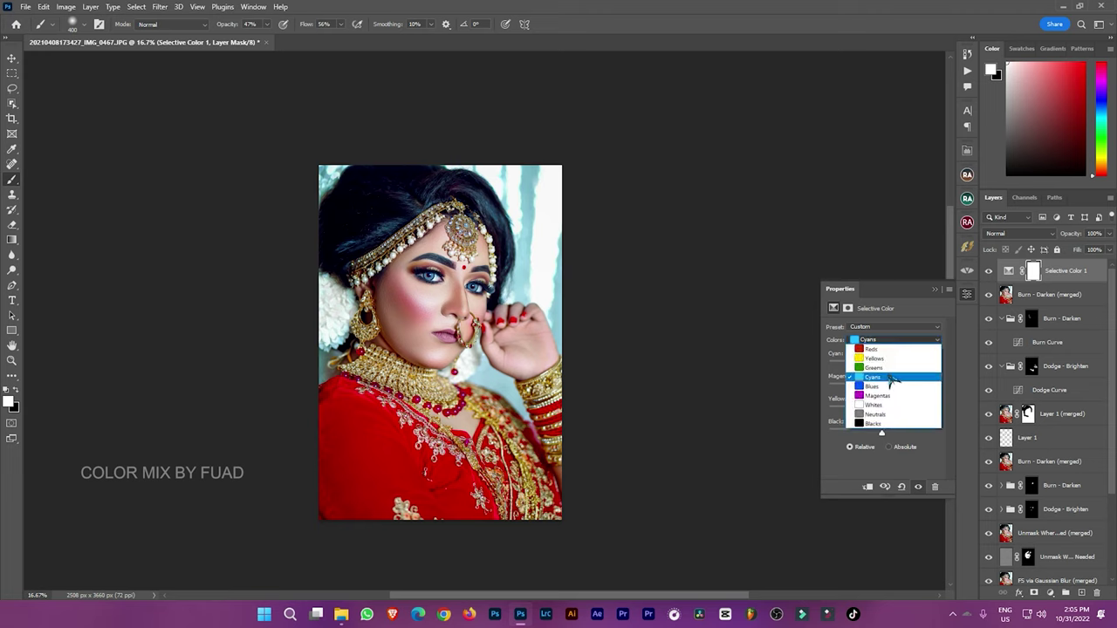
left_click(873, 357)
mouse_move(883, 387)
left_mouse_down()
mouse_move(838, 388)
mouse_move(891, 387)
mouse_move(814, 414)
left_mouse_up()
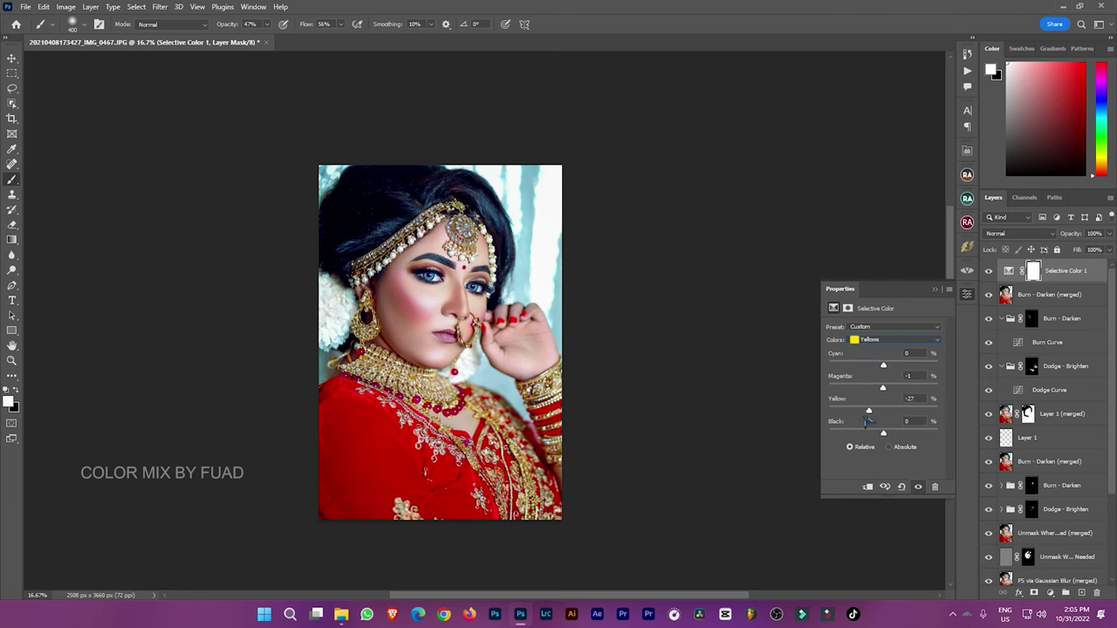
left_click_drag(884, 435, 888, 434)
left_click_drag(883, 366, 872, 367)
mouse_move(871, 389)
left_mouse_down()
mouse_move(914, 398)
mouse_move(872, 397)
mouse_move(881, 419)
left_mouse_up()
left_click(936, 289)
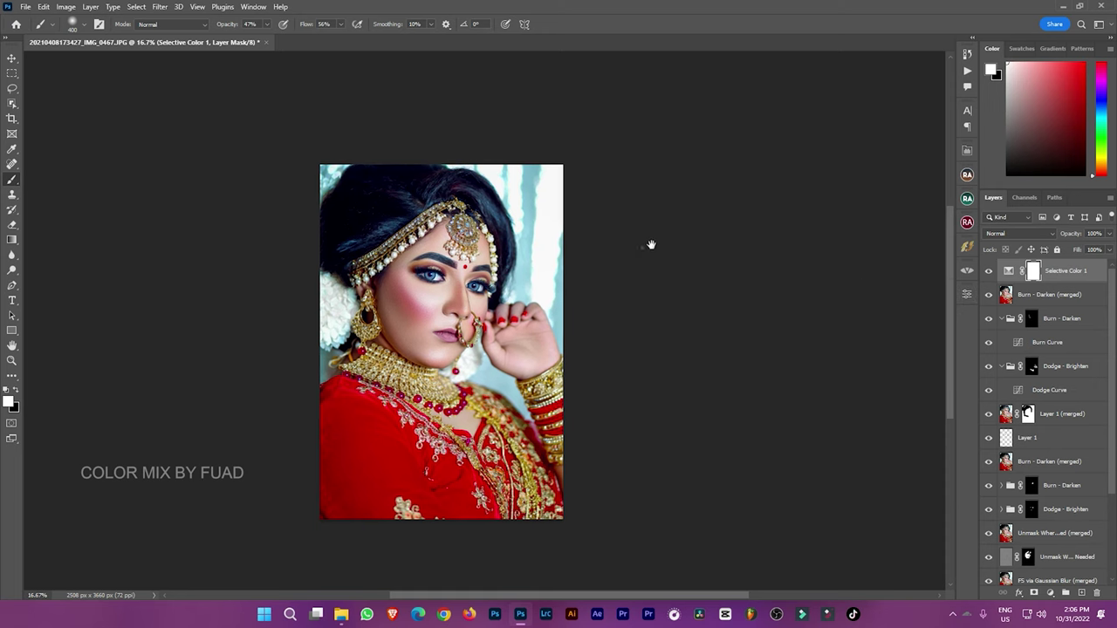
Select every retouching layer above Background and group them into Group 1.
scroll(651, 244, "up", 1)
scroll(655, 220, "down", 1)
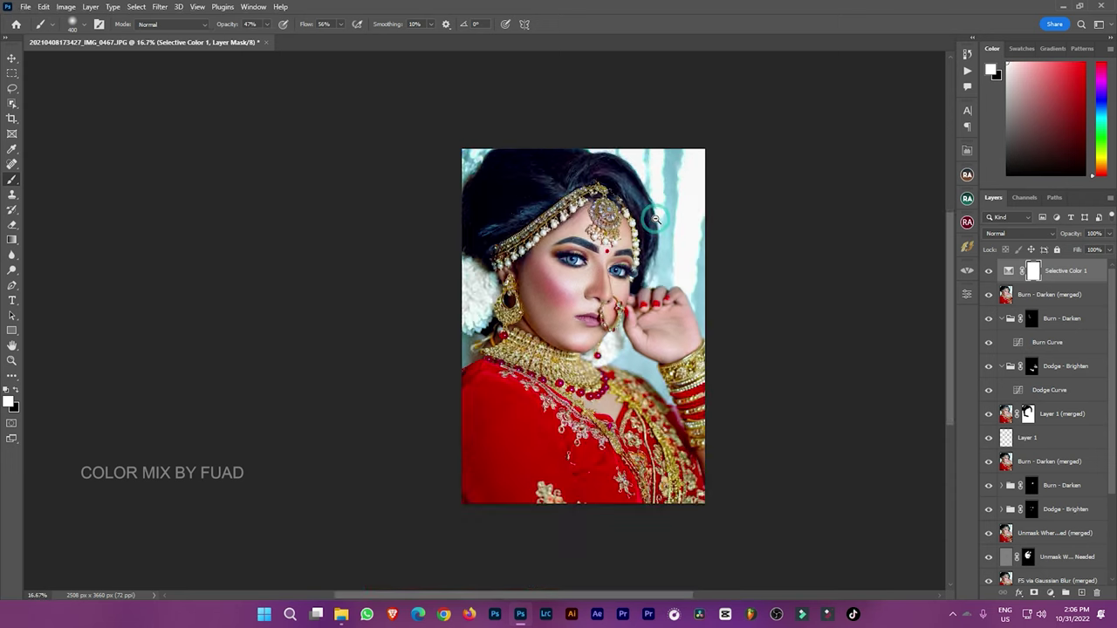
scroll(705, 243, "down", 1)
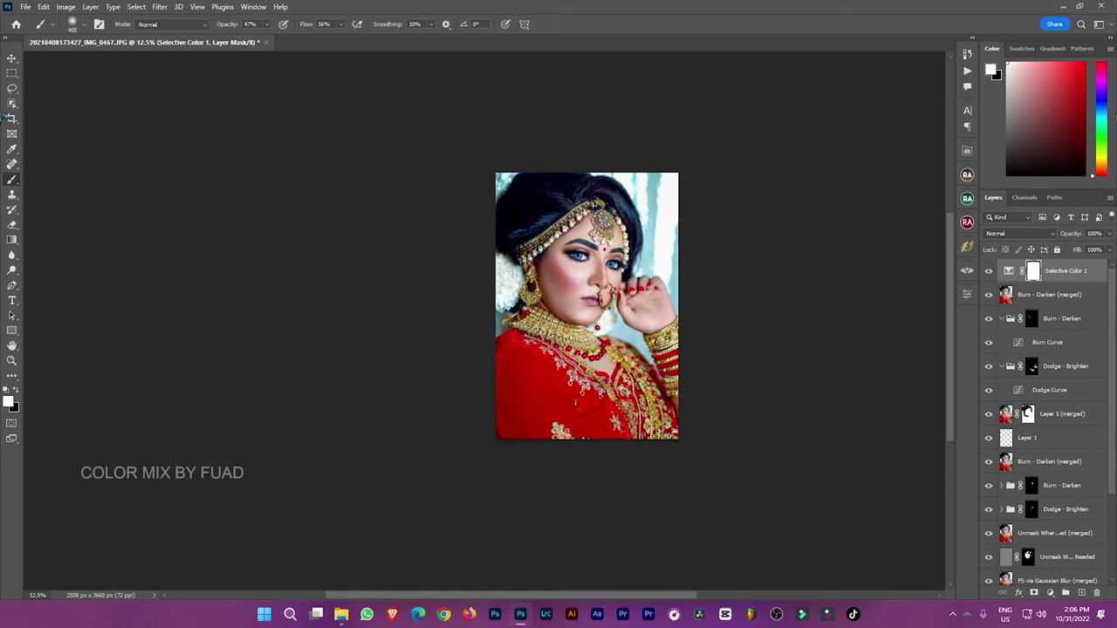
mouse_move(642, 268)
left_mouse_down()
mouse_move(821, 288)
mouse_move(502, 231)
left_mouse_up()
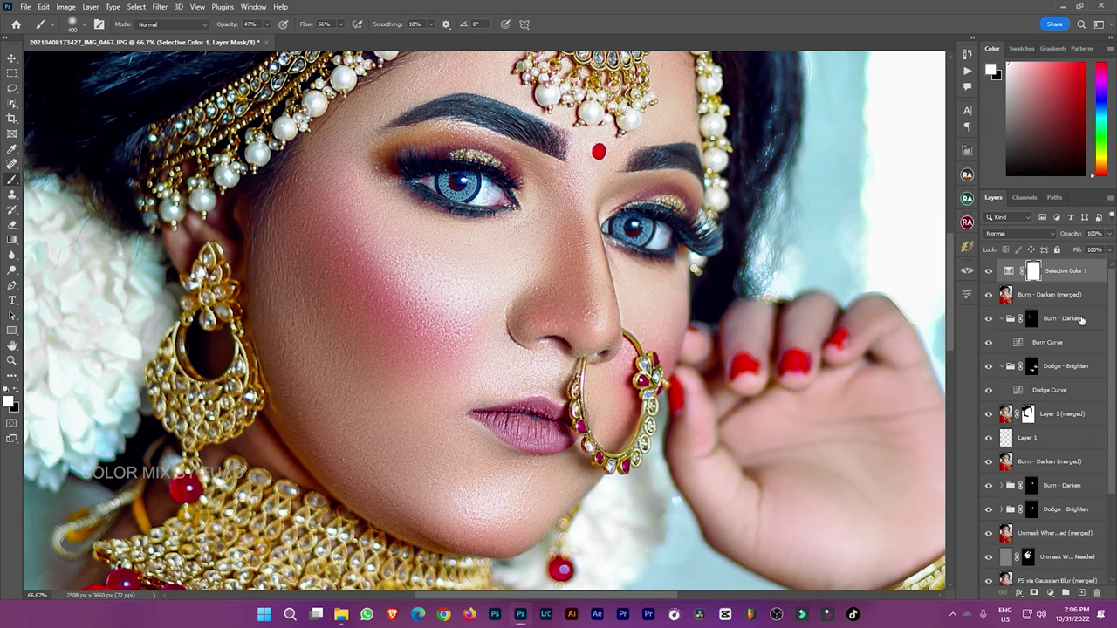
scroll(1080, 320, "down", 5)
left_click(1068, 549, "shift")
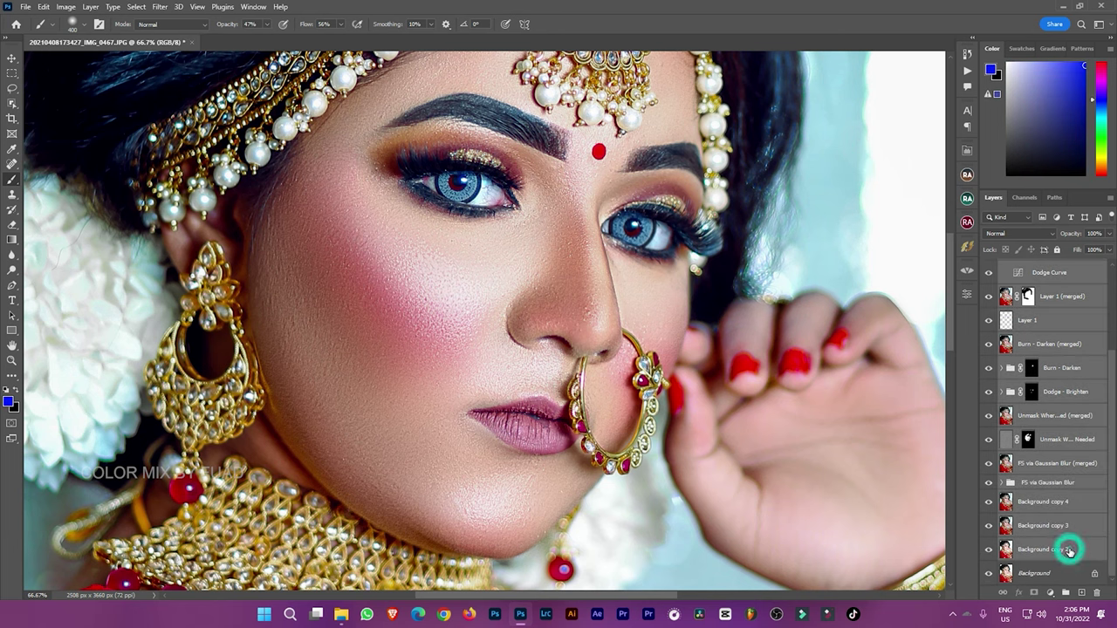
left_click(1066, 593)
Toggle Group 1's visibility to compare before and after, leaving the edits visible.
scroll(751, 209, "down", 5)
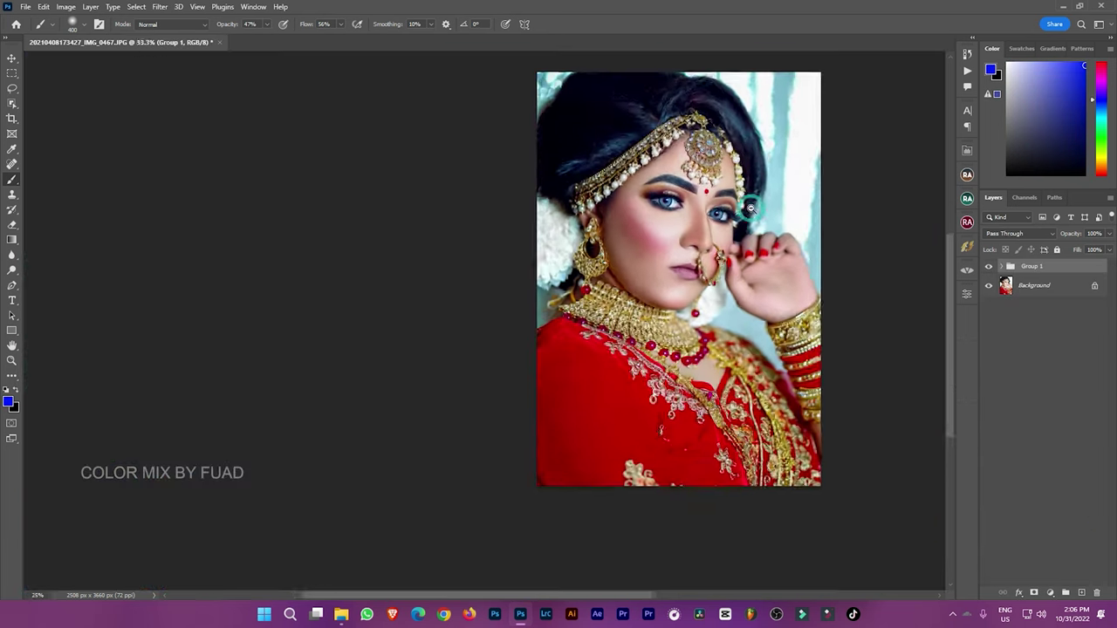
scroll(660, 172, "up", 2)
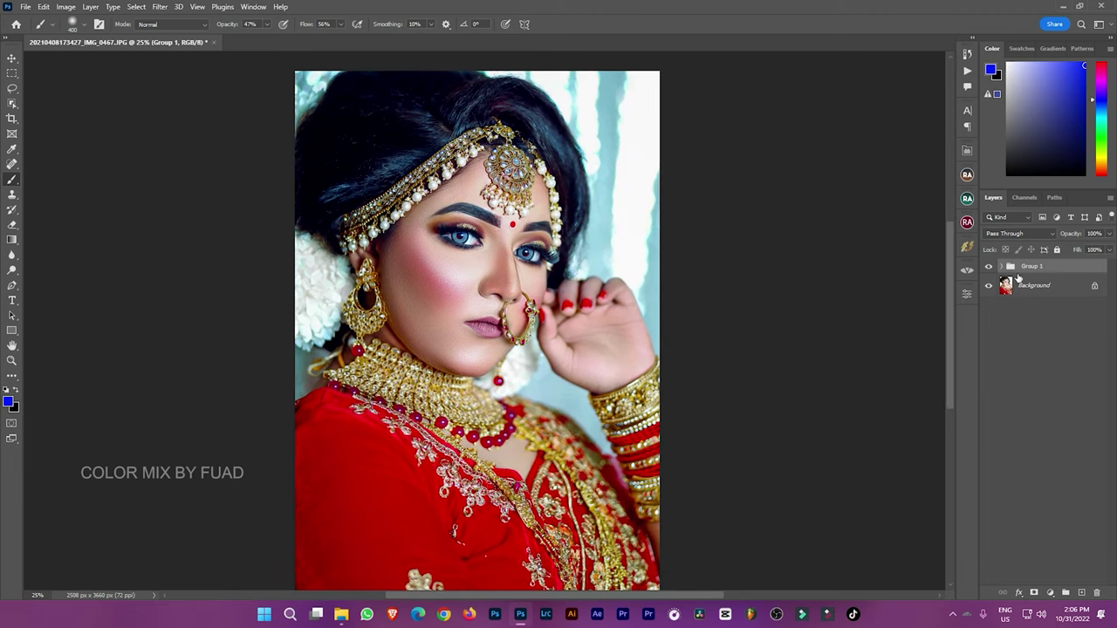
left_click(989, 266)
left_click(990, 268)
left_click(989, 268)
left_click(991, 269)
left_click(991, 271)
scroll(696, 229, "down", 1)
scroll(799, 300, "up", 1)
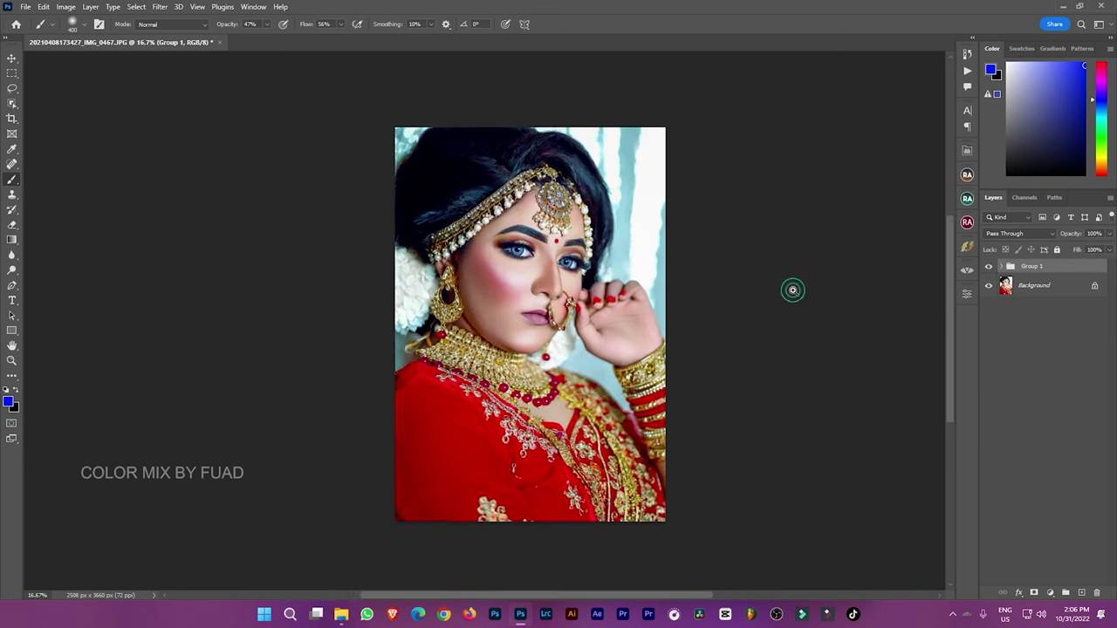
Save a JPEG copy of the portrait to the Desktop at Maximum quality 12.
key("ctrl+s")
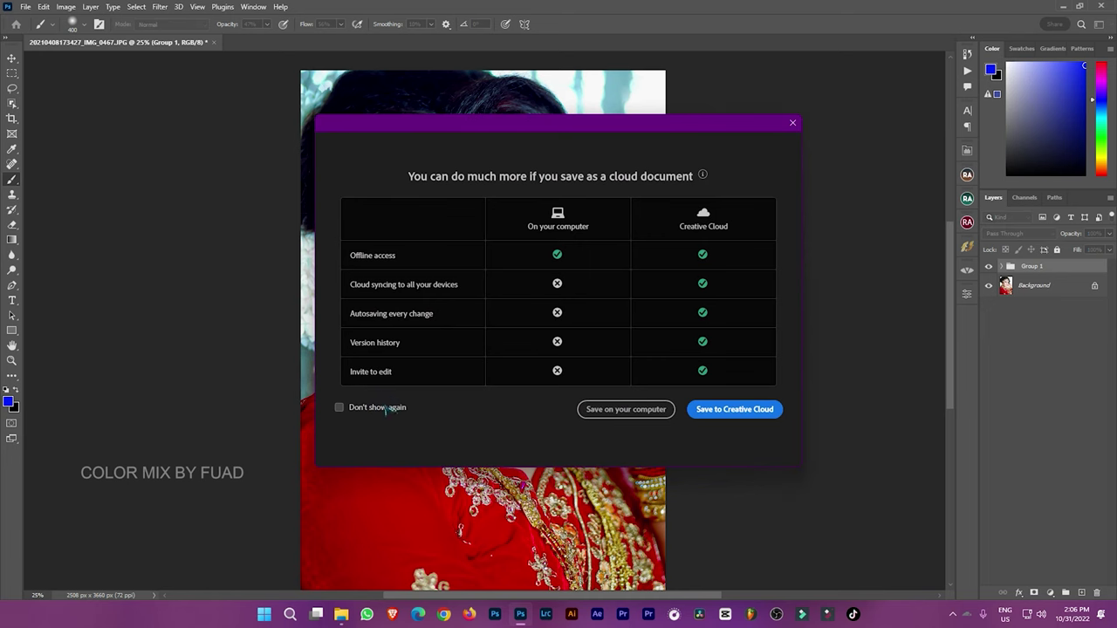
left_click(626, 409)
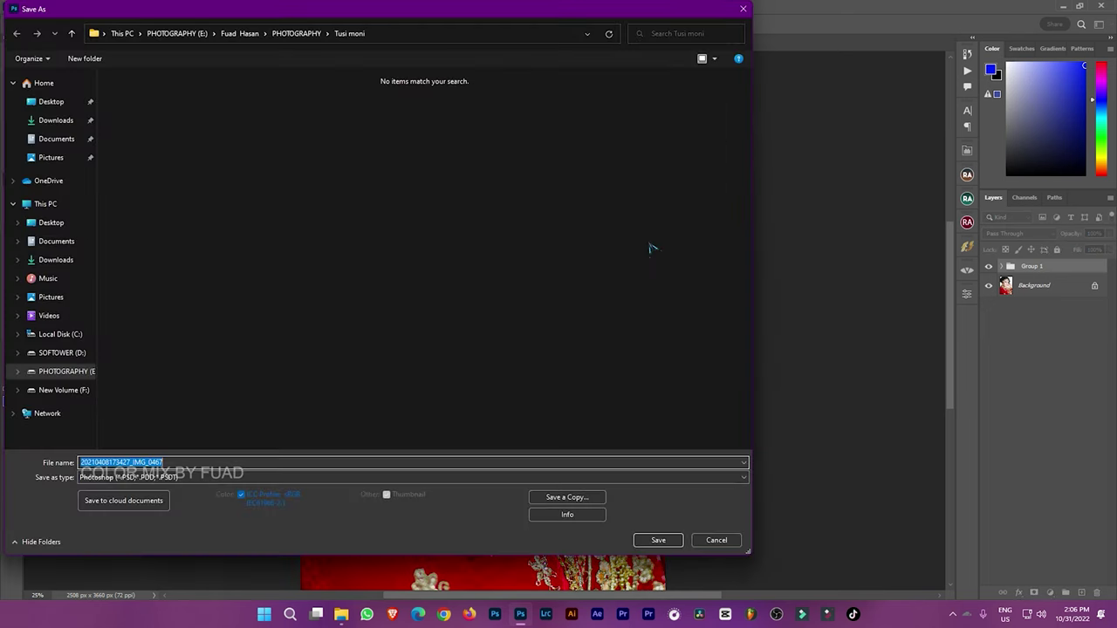
left_click(50, 101)
left_click(527, 498)
left_click(51, 101)
left_click(201, 478)
left_click(212, 347)
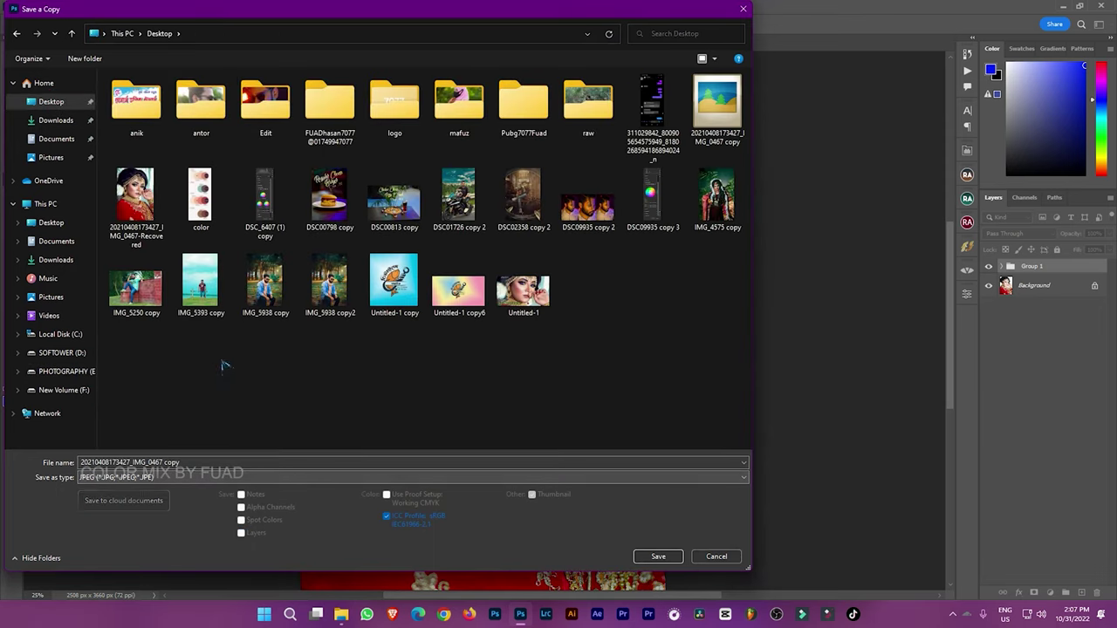
left_click(200, 464)
left_click(656, 555)
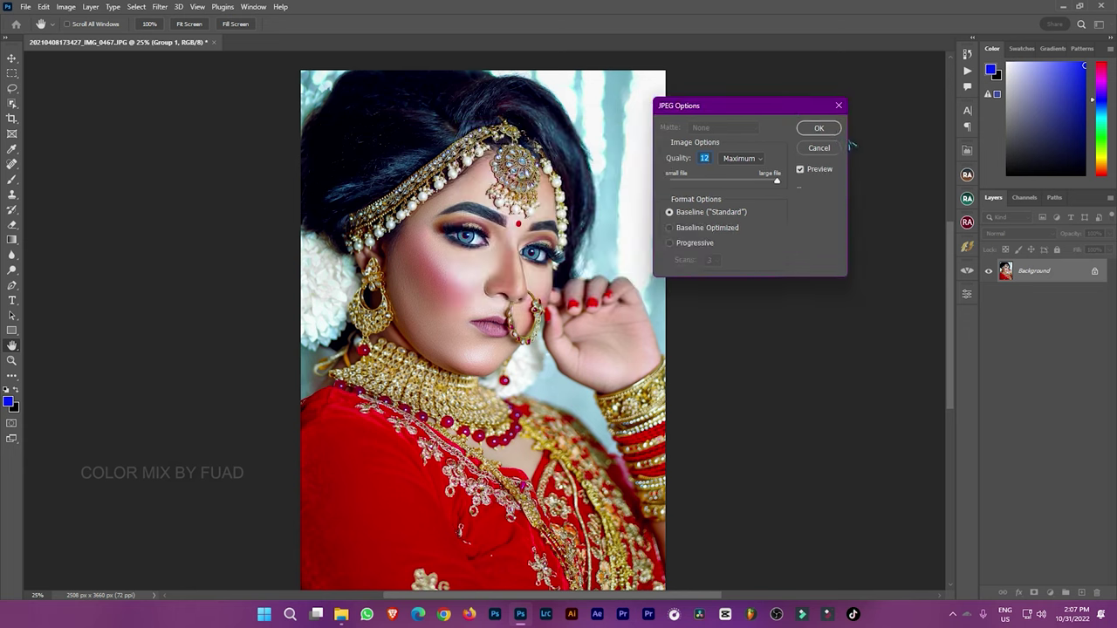
left_click(818, 131)
scroll(686, 212, "down", 1)
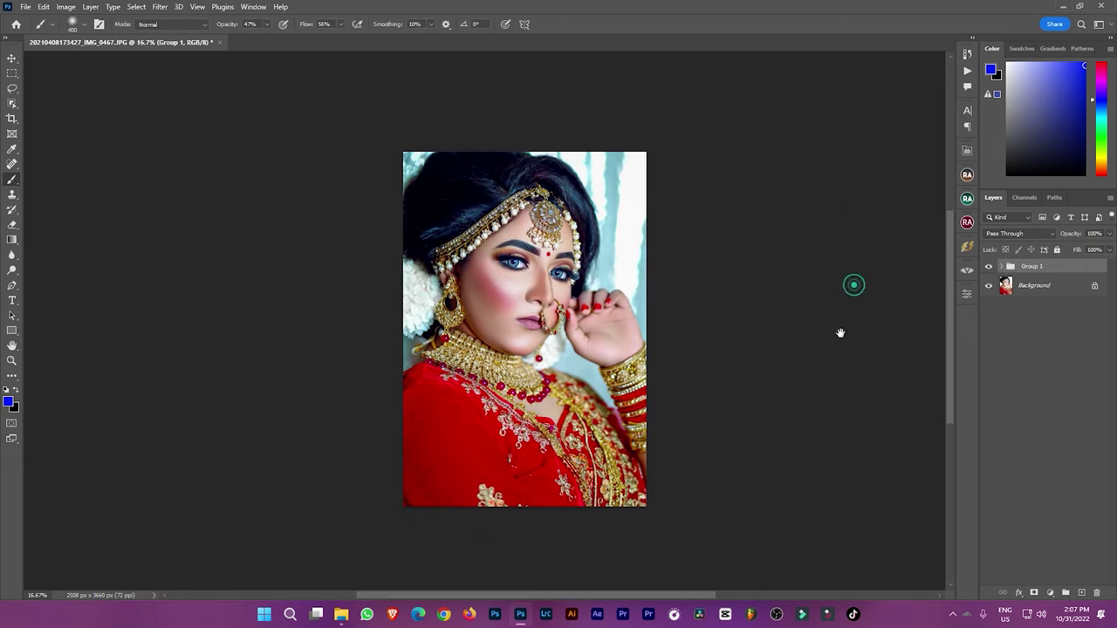